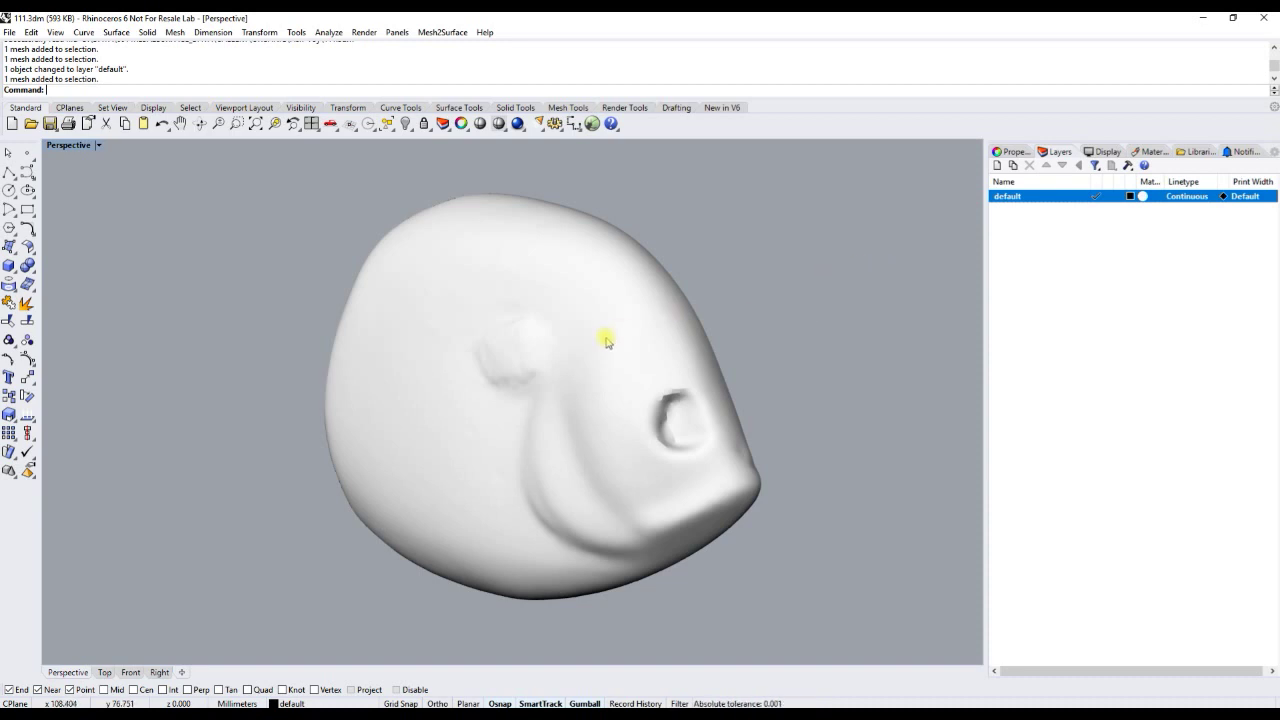
- Check the Mesh2Surface plug-in's version and edition information
{"action": "right_click_drag", "start_coordinate": [606, 337], "coordinate": [479, 447]}
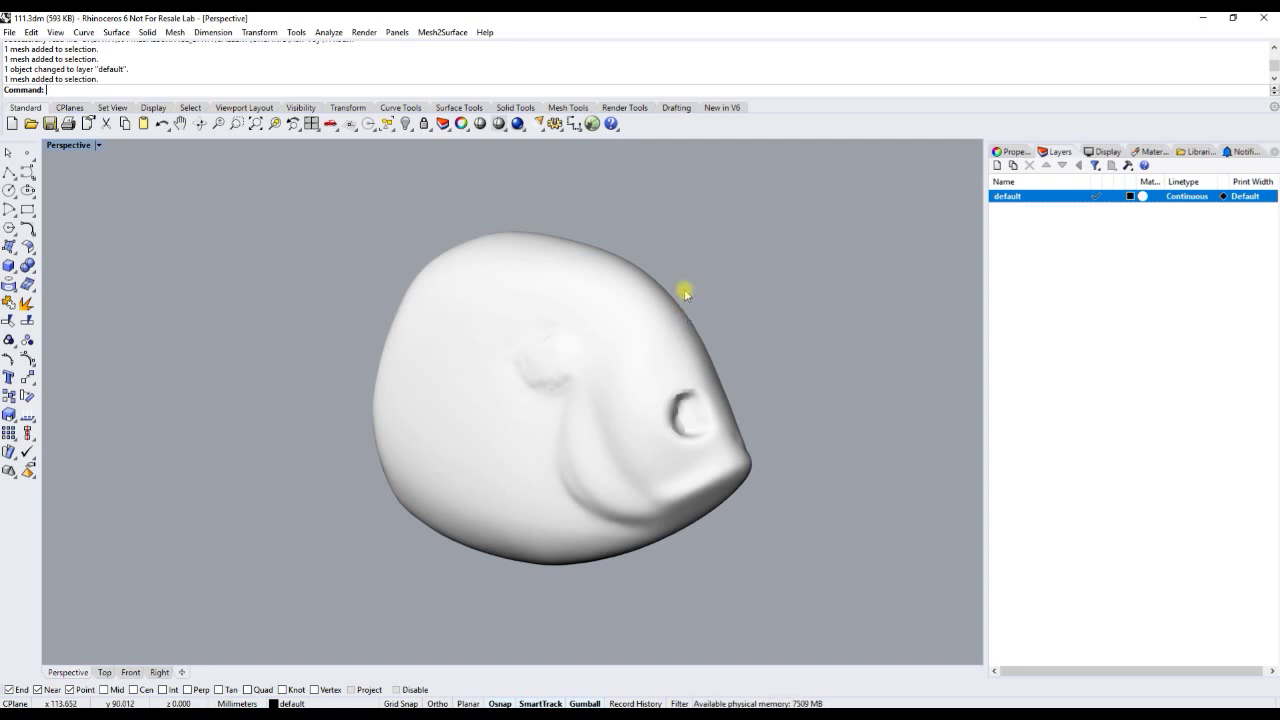
{"action": "left_click", "coordinate": [442, 32]}
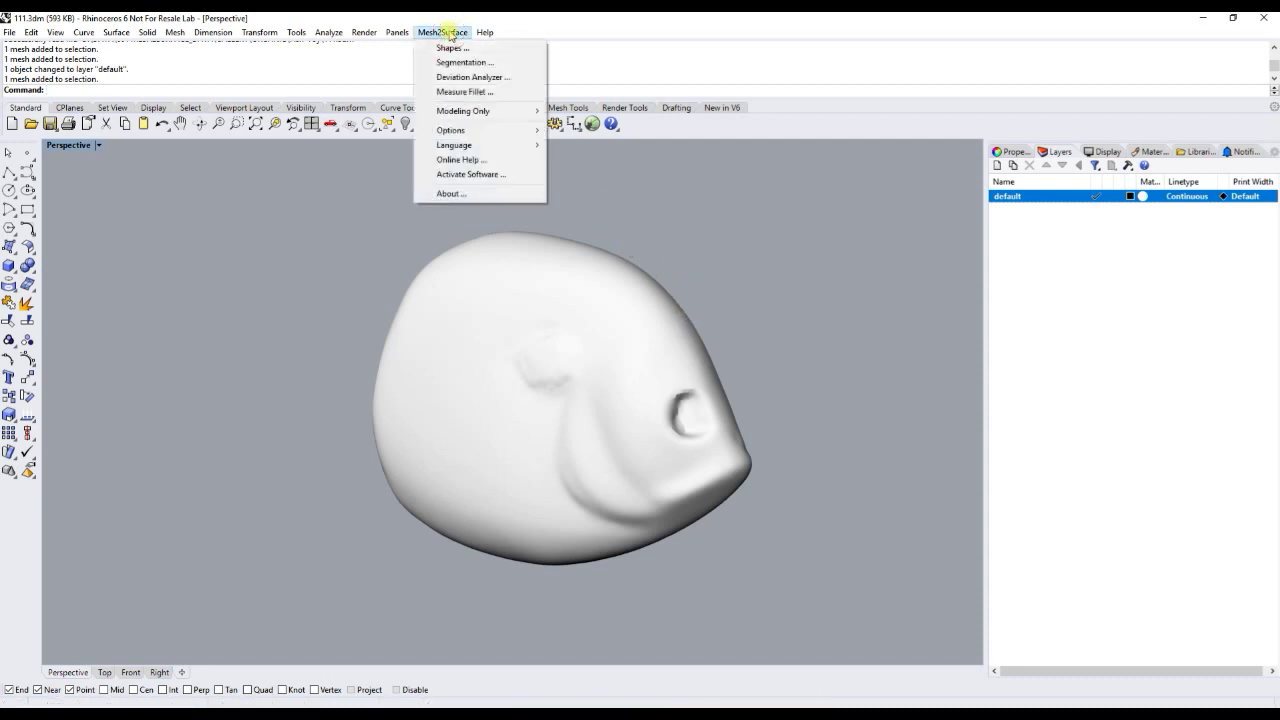
{"action": "left_click", "coordinate": [450, 194]}
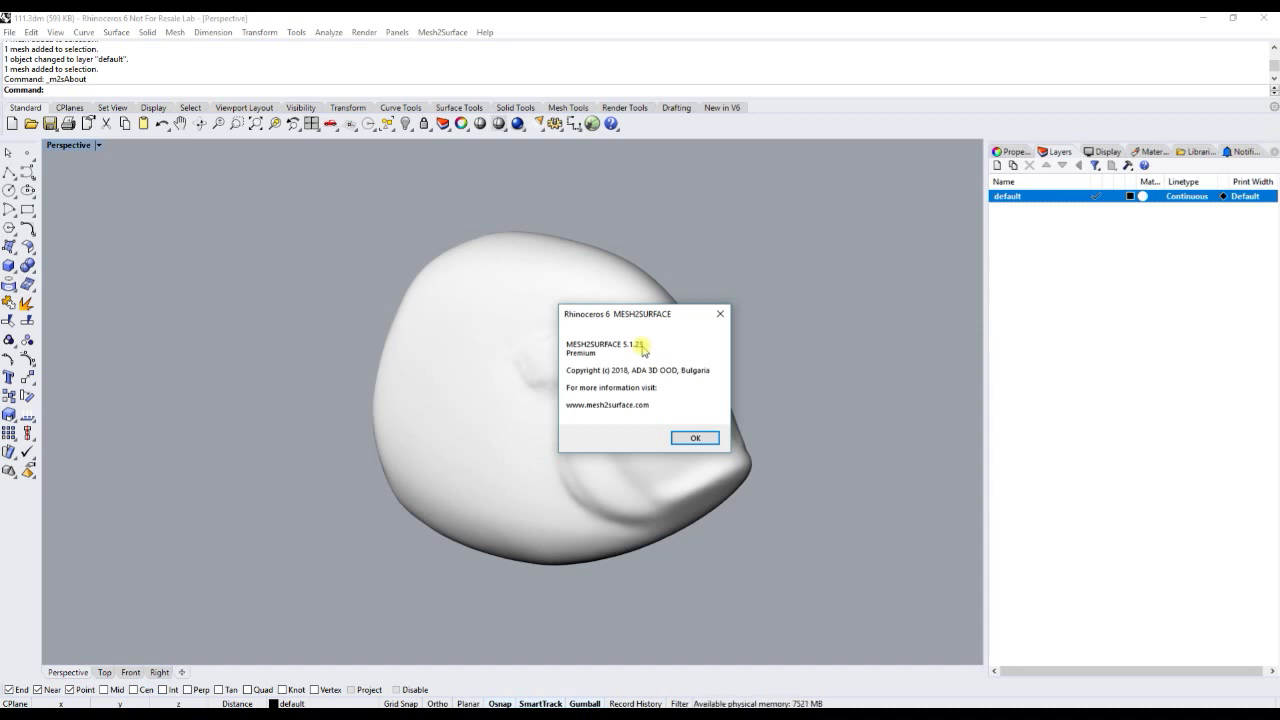
{"action": "left_click", "coordinate": [695, 437]}
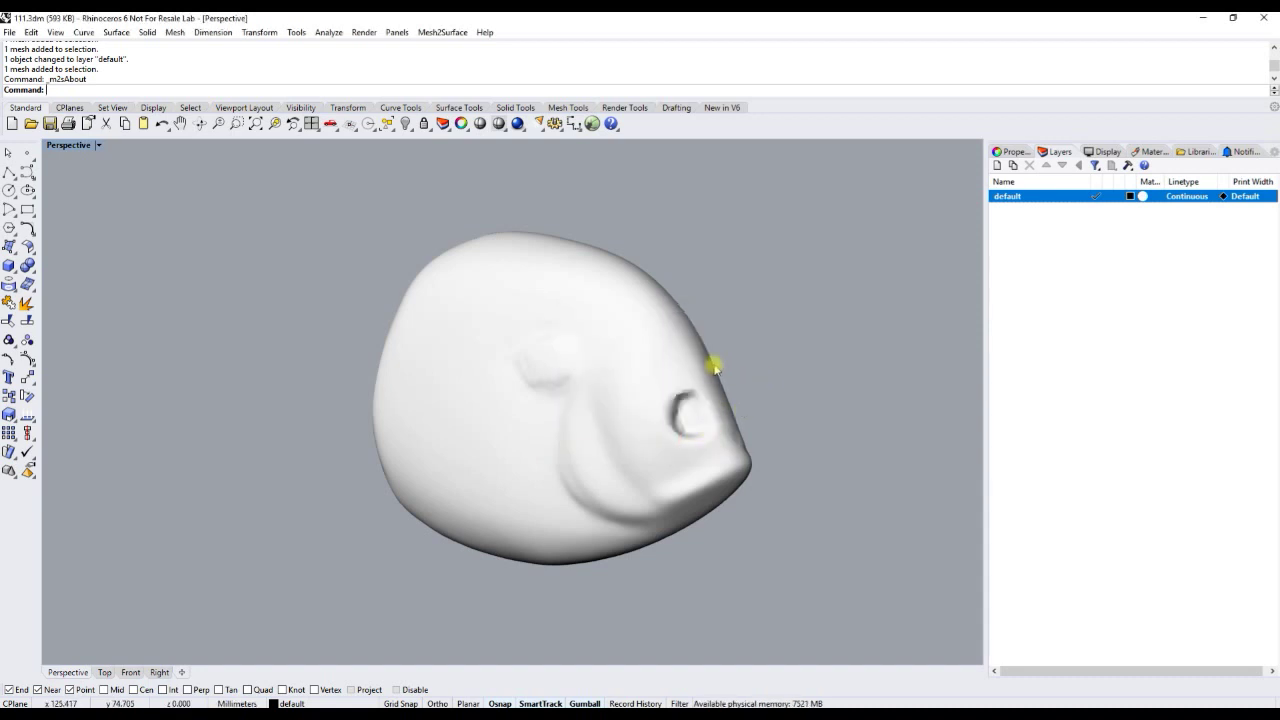
- Open the fish mesh in the Mesh2Surface Shapes environment, placing the mesh on its own layer, and maximize the window
{"action": "left_click", "coordinate": [685, 332]}
{"action": "left_click", "coordinate": [443, 32]}
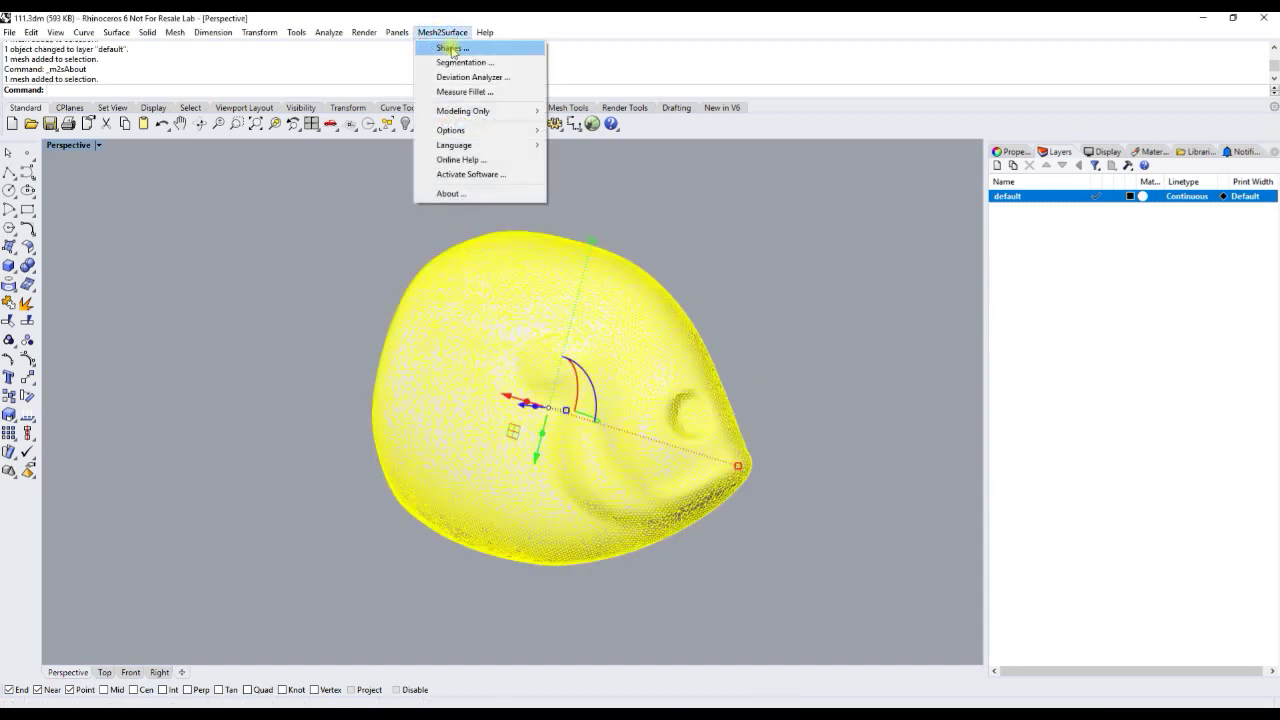
{"action": "left_click", "coordinate": [450, 49]}
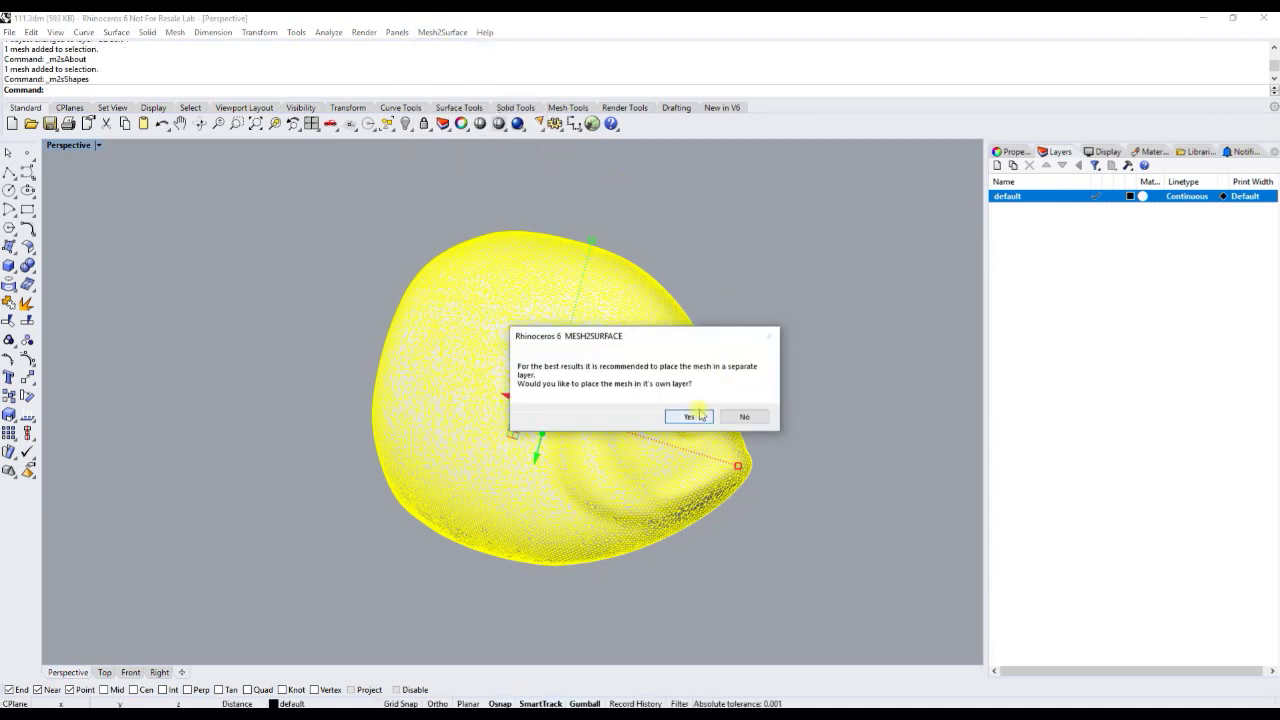
{"action": "left_click", "coordinate": [690, 417]}
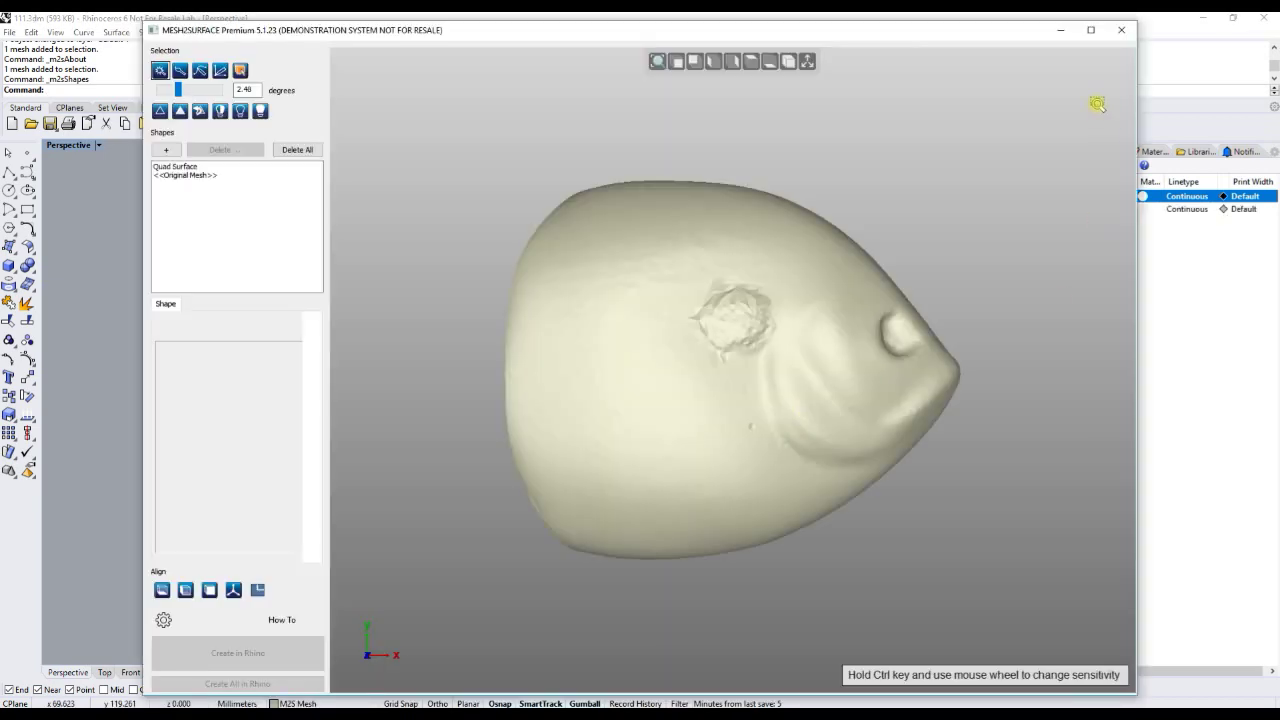
{"action": "left_click", "coordinate": [1091, 30]}
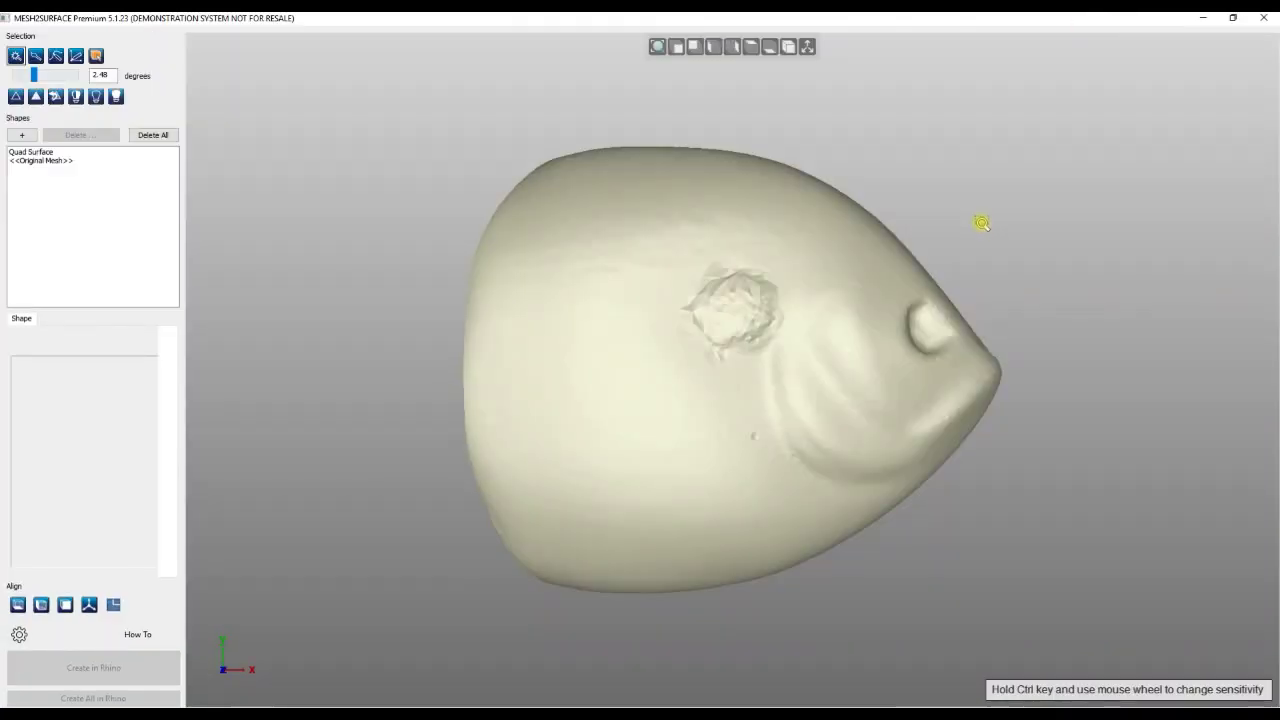
- Add a new Quad Surface shape and set its mesh display to Offset
{"action": "right_click_drag", "start_coordinate": [982, 223], "coordinate": [948, 230]}
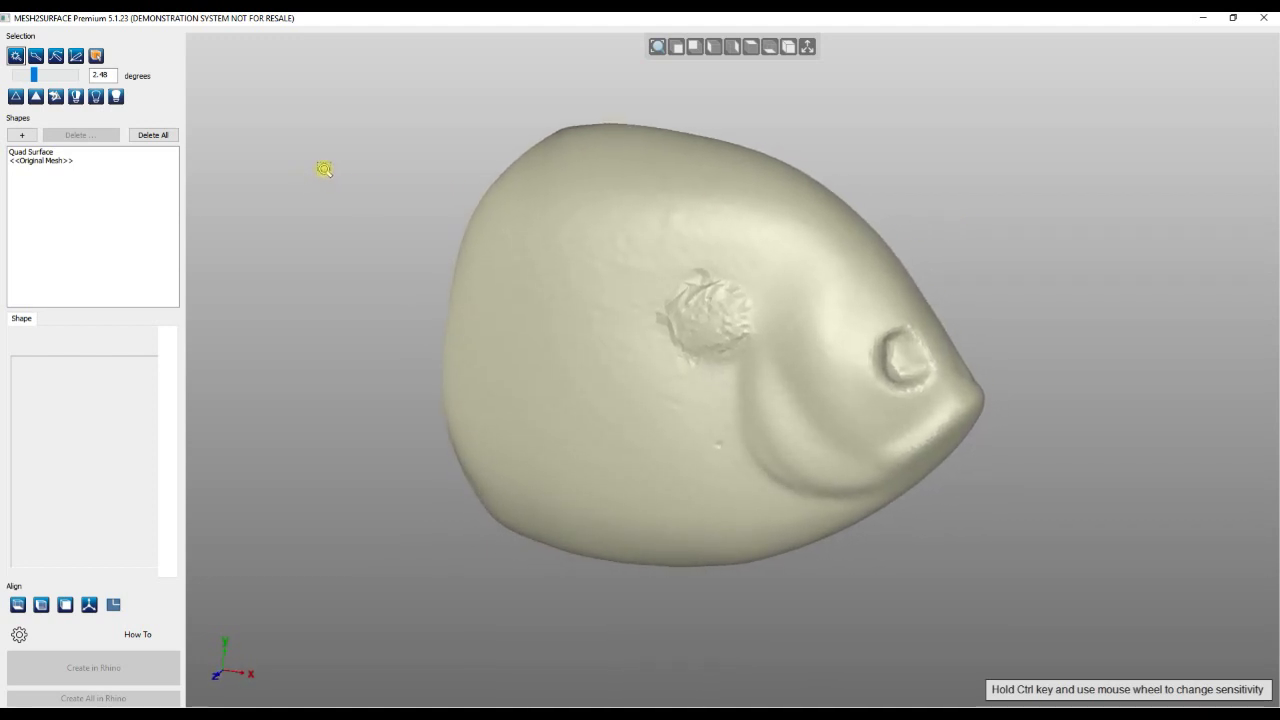
{"action": "right_click_drag", "start_coordinate": [614, 305], "coordinate": [657, 194]}
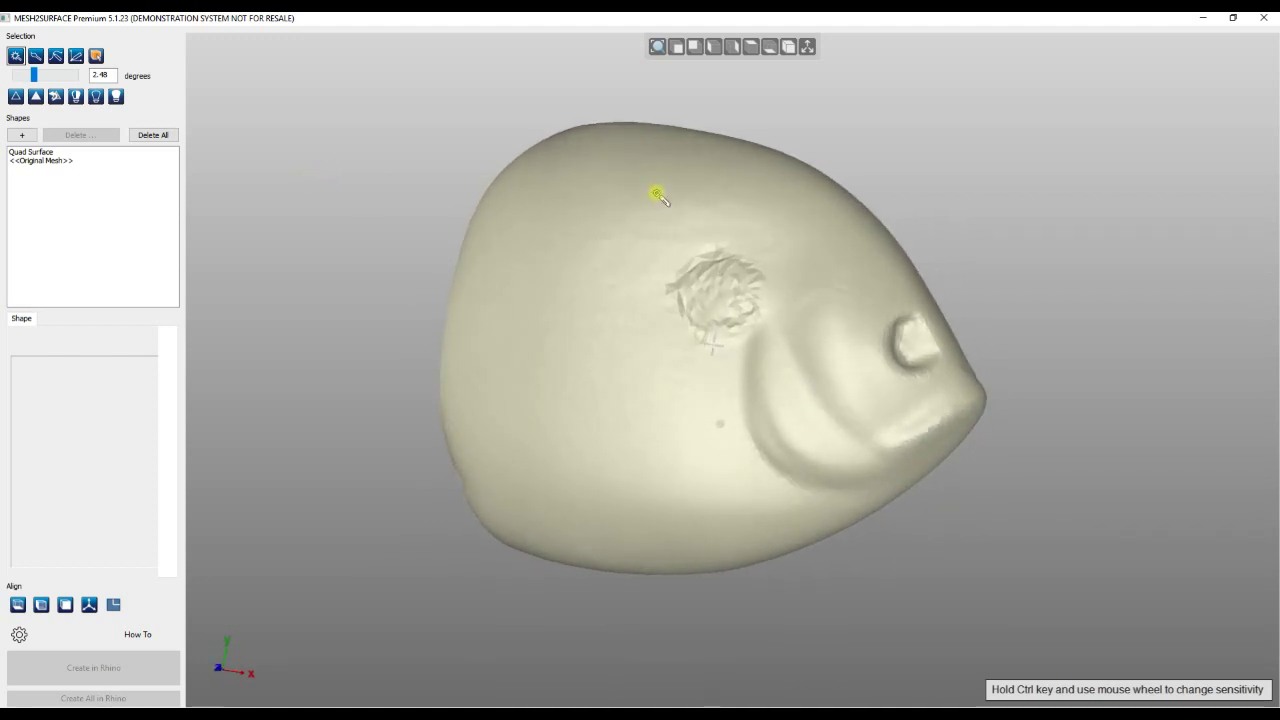
{"action": "left_click", "coordinate": [22, 135]}
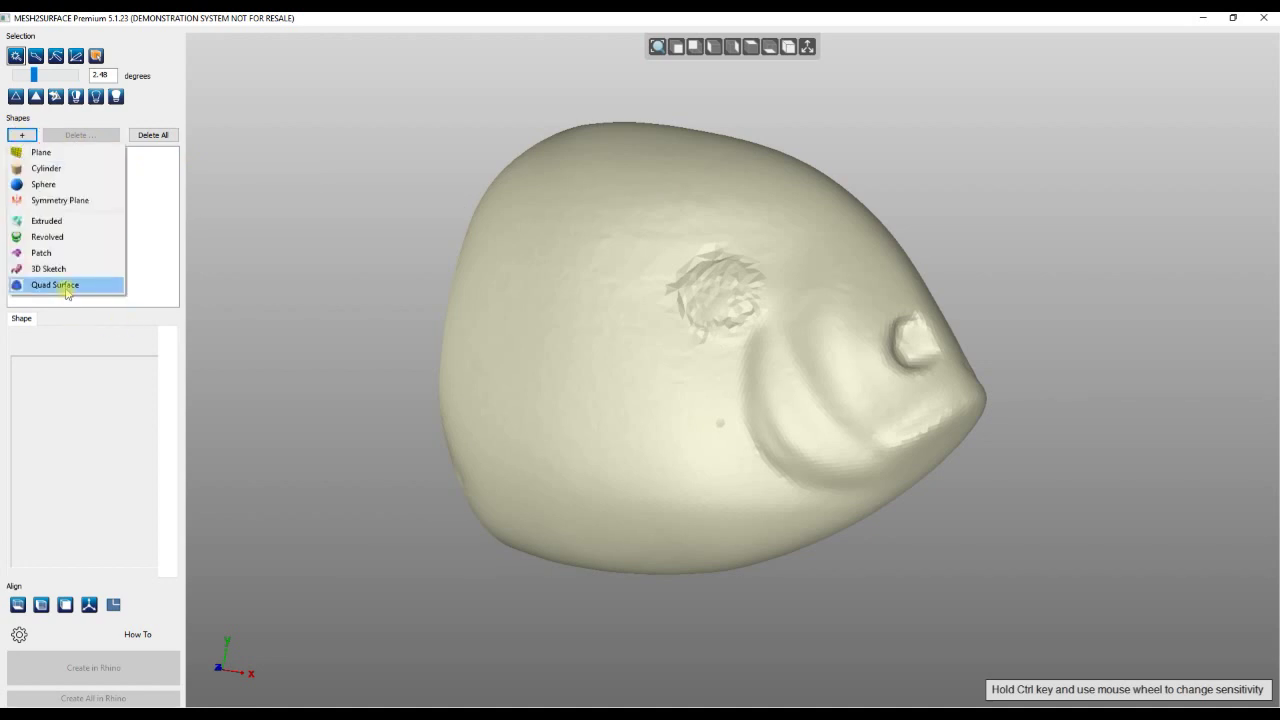
{"action": "left_click", "coordinate": [55, 285]}
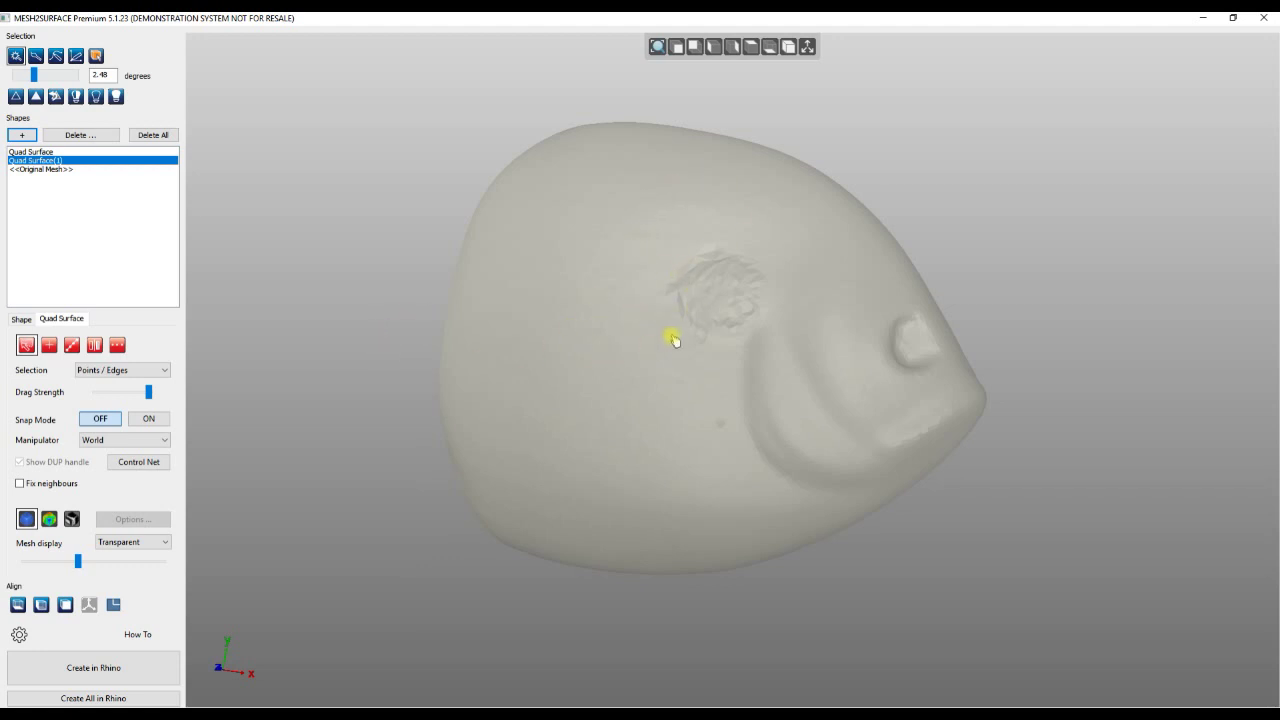
{"action": "left_click", "coordinate": [127, 544]}
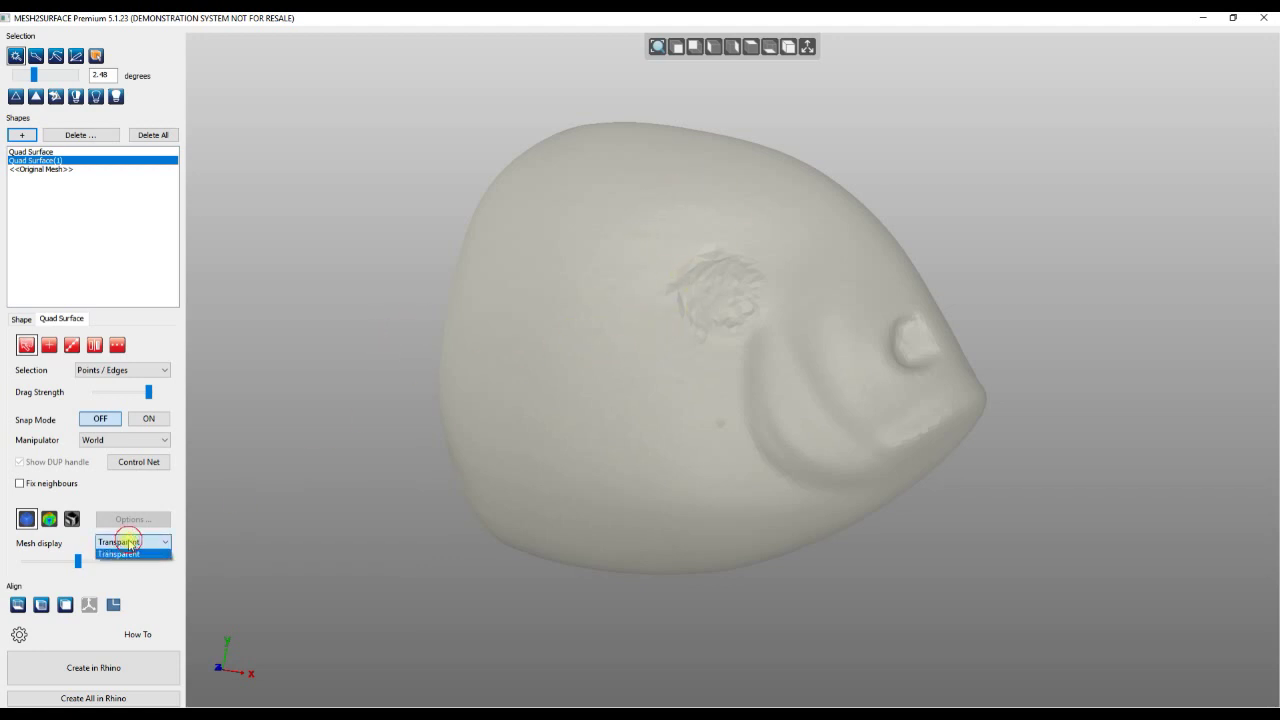
{"action": "left_click", "coordinate": [115, 559]}
{"action": "right_click_drag", "start_coordinate": [530, 331], "coordinate": [717, 322]}
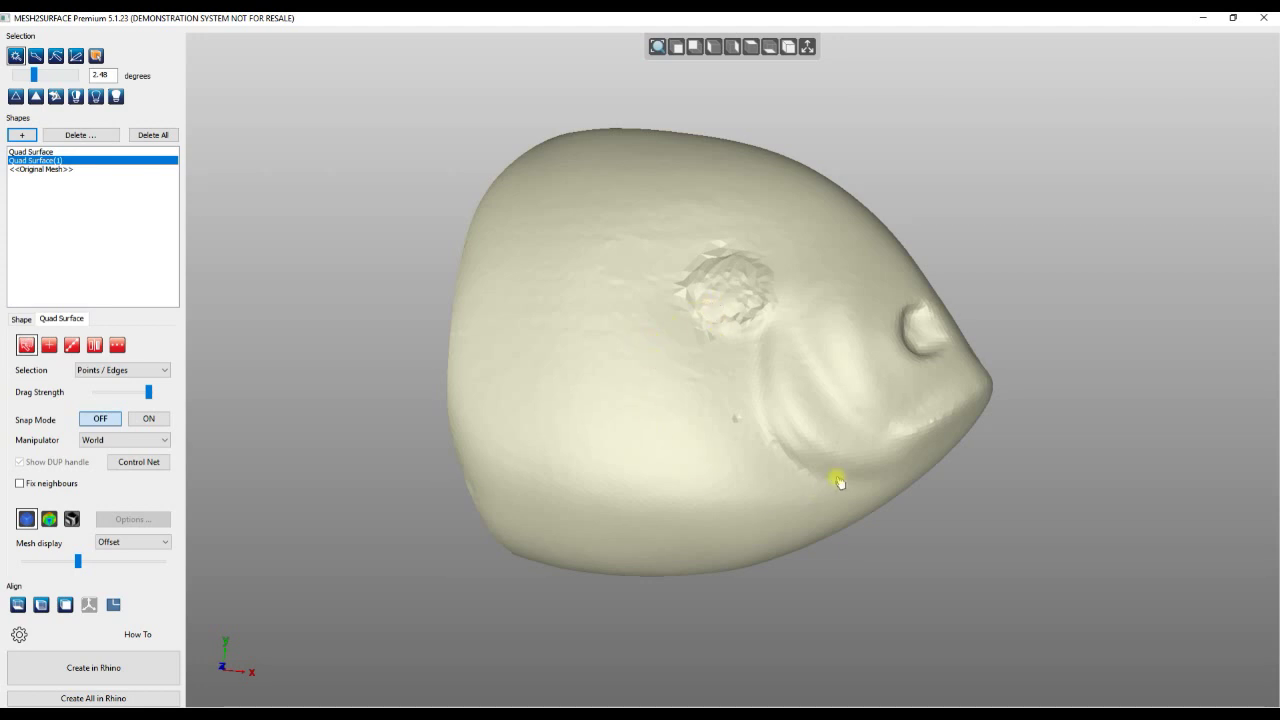
{"action": "right_click_drag", "start_coordinate": [840, 483], "coordinate": [864, 379]}
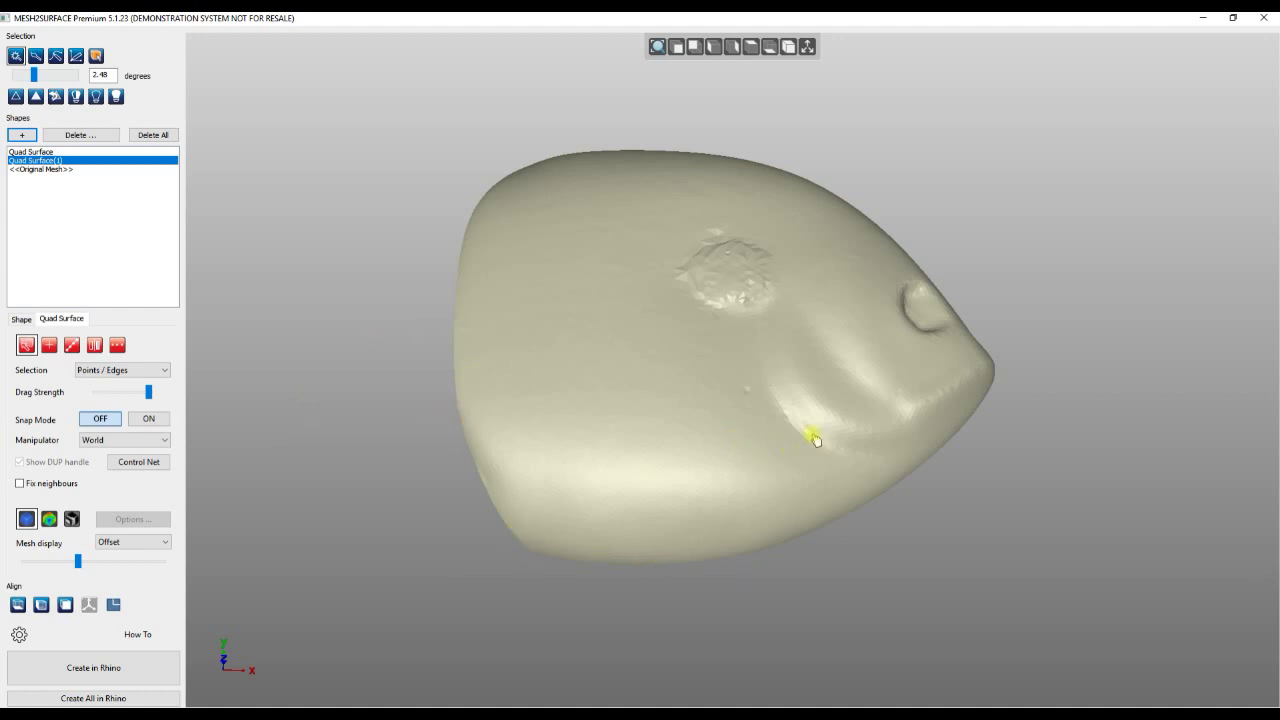
{"action": "right_click_drag", "start_coordinate": [741, 414], "coordinate": [708, 449]}
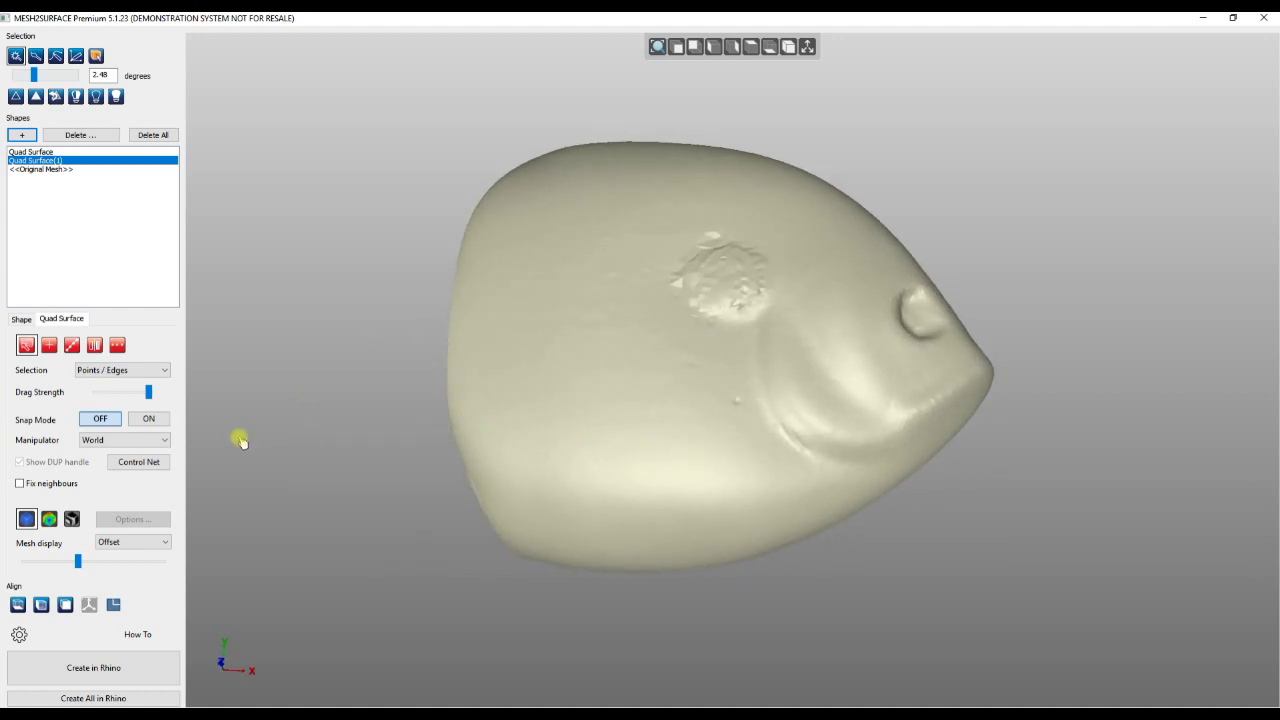
- Turn snap mode on and draw a 4-sided face on the fish's lower rear corner
{"action": "left_click", "coordinate": [147, 419]}
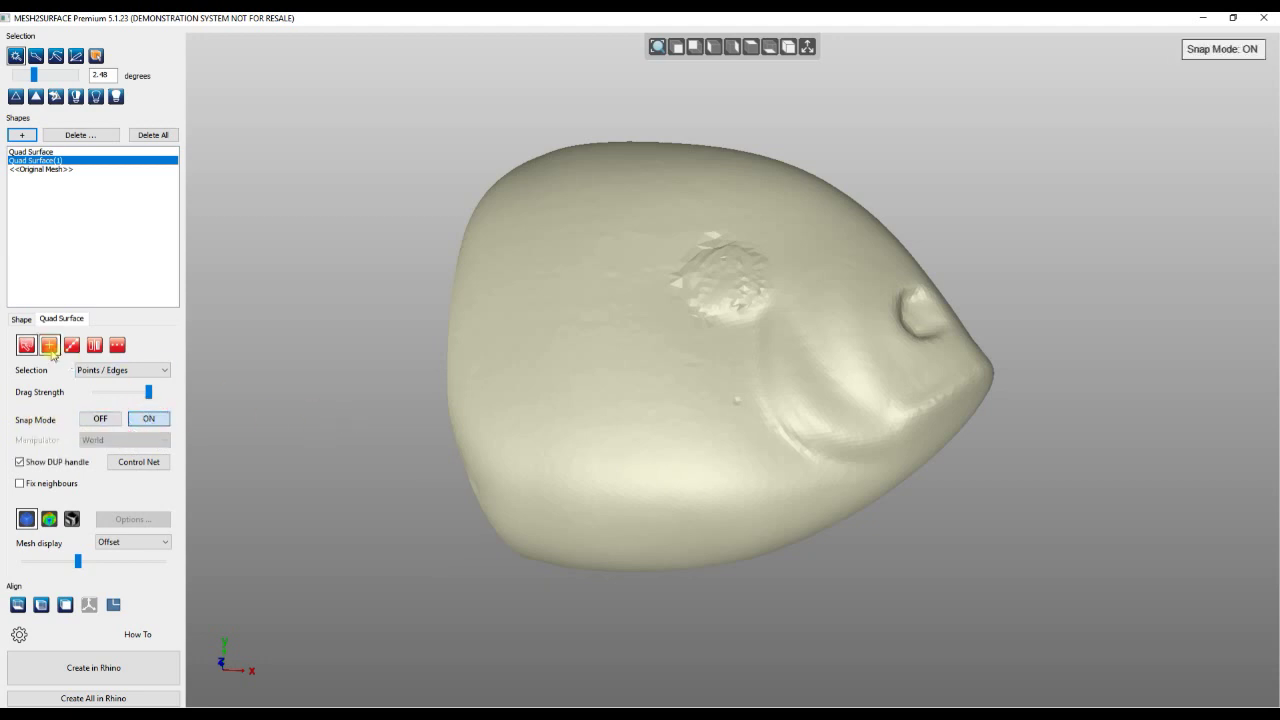
{"action": "left_click", "coordinate": [49, 345]}
{"action": "left_click", "coordinate": [66, 368]}
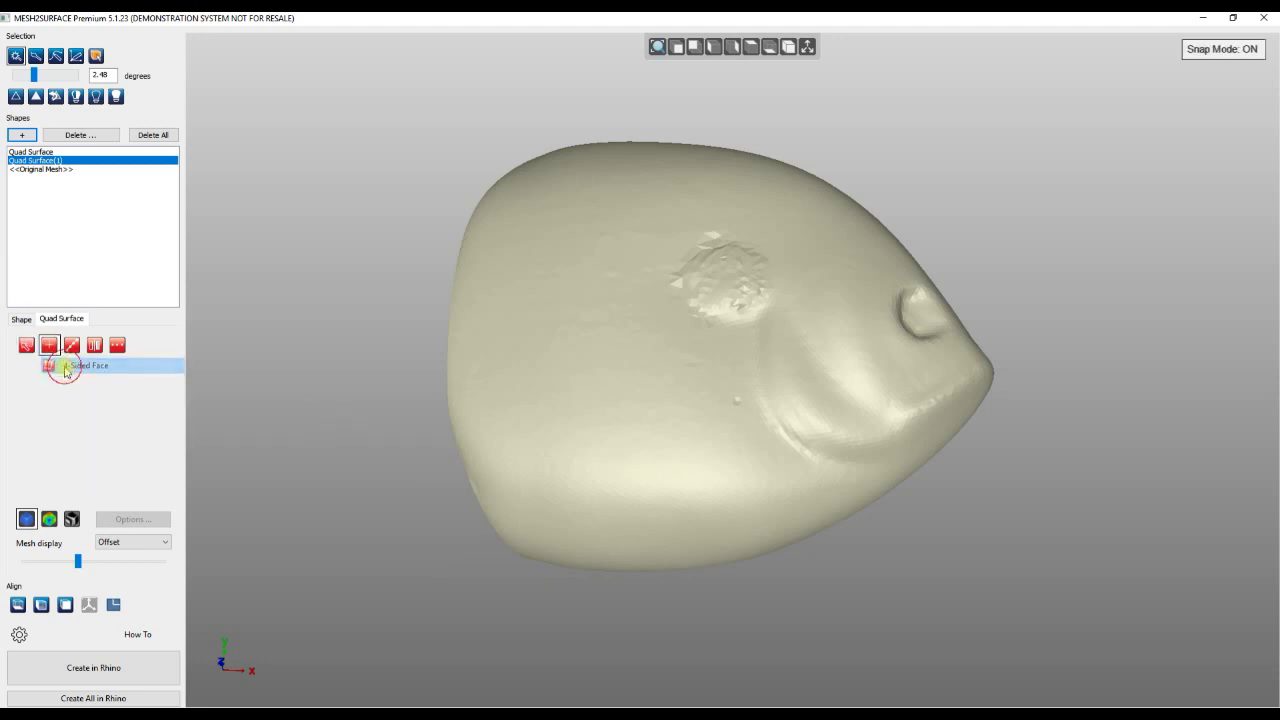
{"action": "right_click_drag", "start_coordinate": [628, 487], "coordinate": [563, 443]}
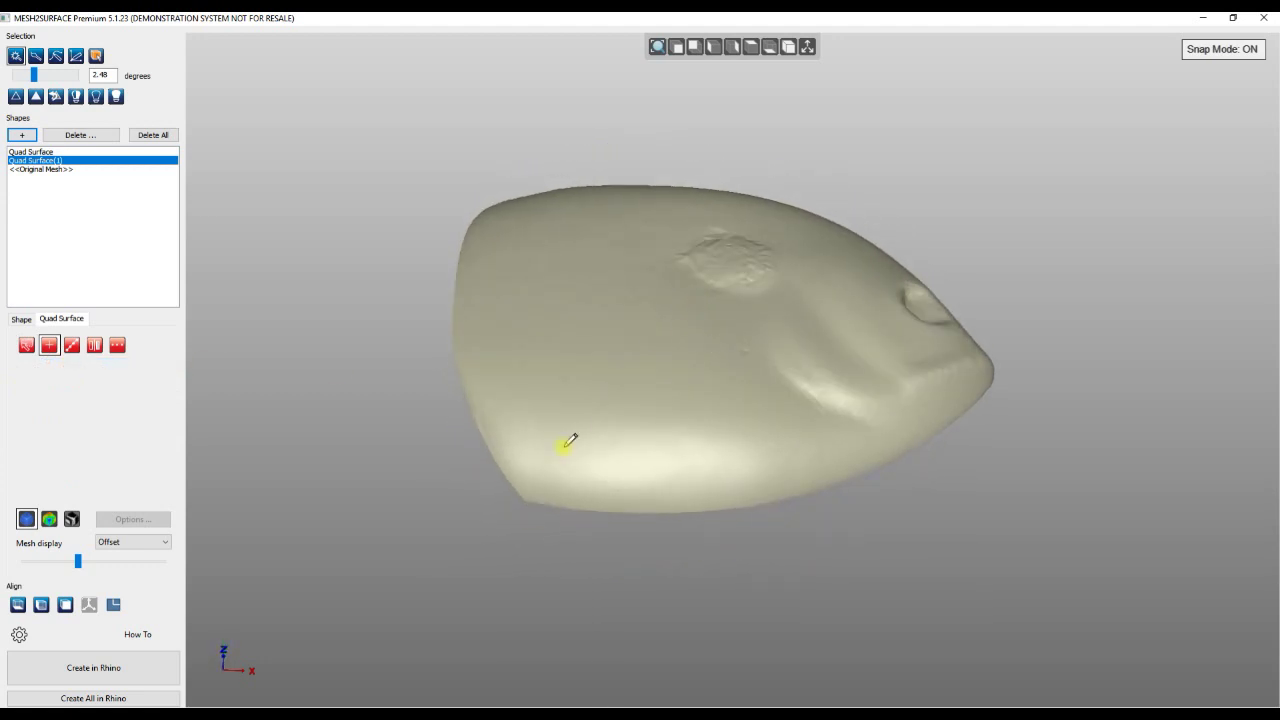
{"action": "scroll", "coordinate": [446, 404], "scroll_direction": "up", "scroll_amount": 3}
{"action": "left_click", "coordinate": [418, 378]}
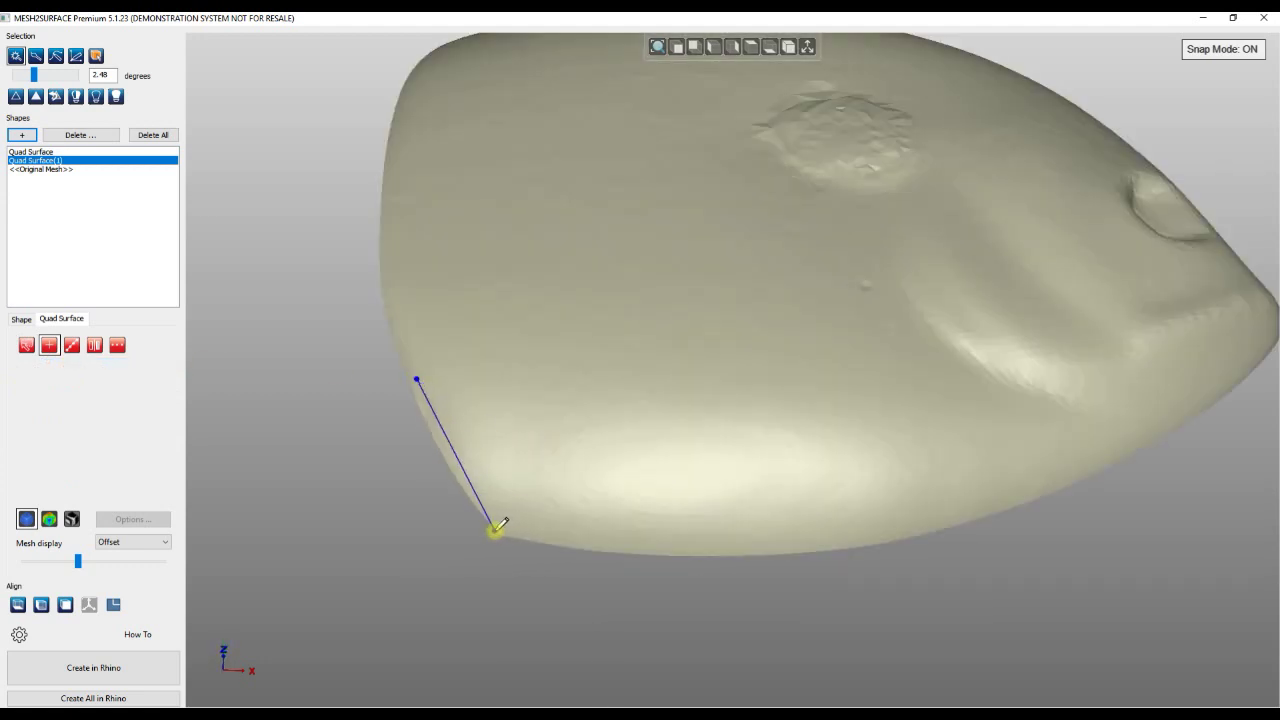
{"action": "left_click", "coordinate": [504, 531]}
{"action": "left_click", "coordinate": [664, 546]}
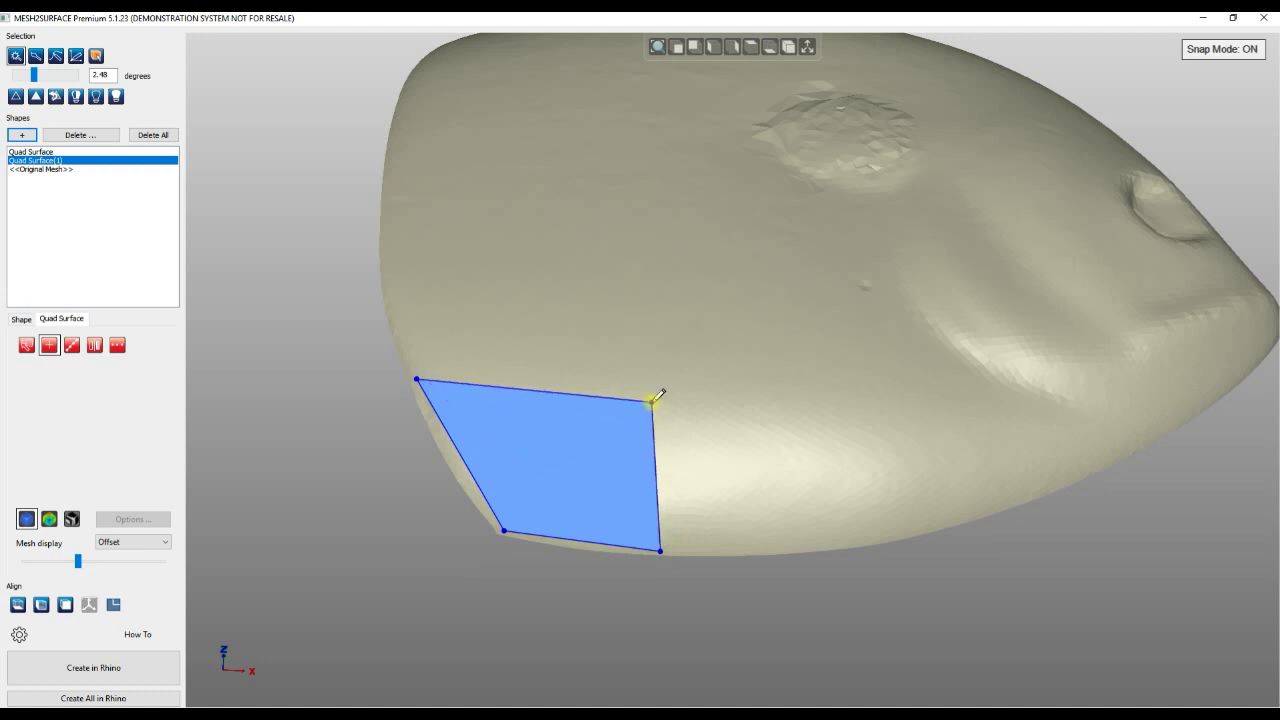
{"action": "left_click", "coordinate": [650, 402]}
- Extend the quad strip by two faces along the belly toward the mouth and adjust the upper corner points of the new faces
{"action": "right_click_drag", "start_coordinate": [766, 434], "coordinate": [708, 496]}
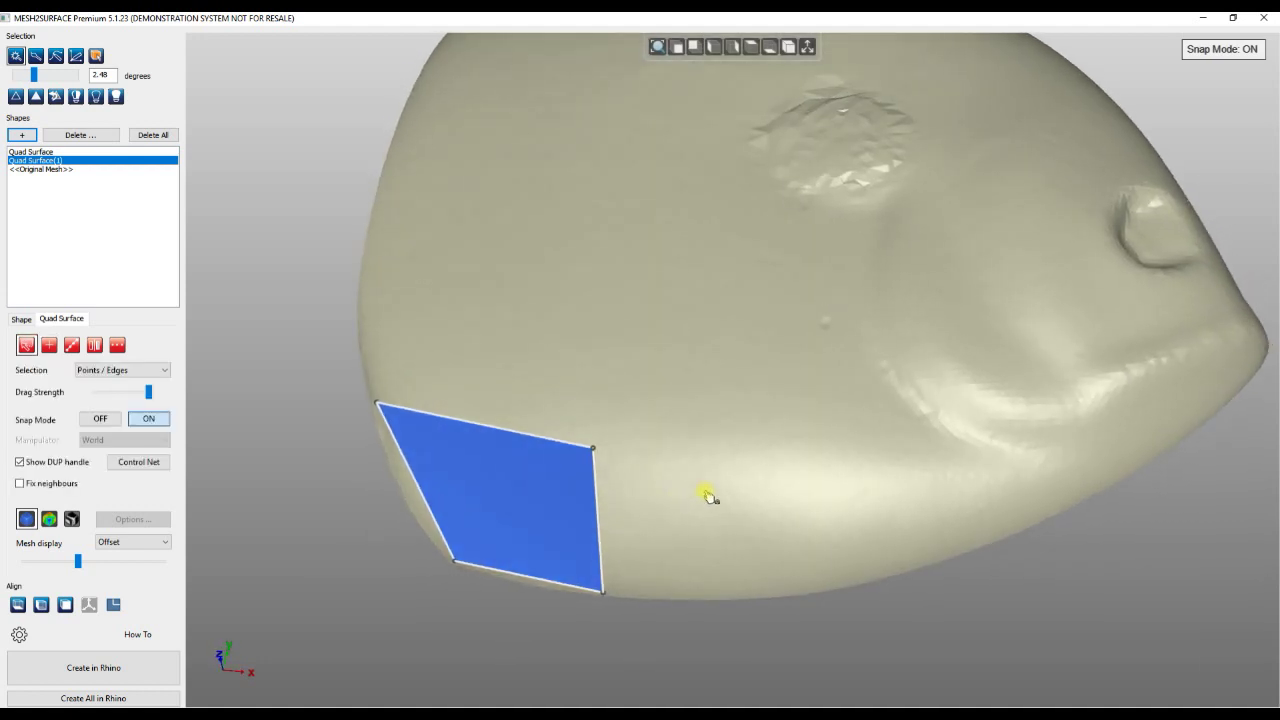
{"action": "right_click_drag", "start_coordinate": [670, 387], "coordinate": [649, 494]}
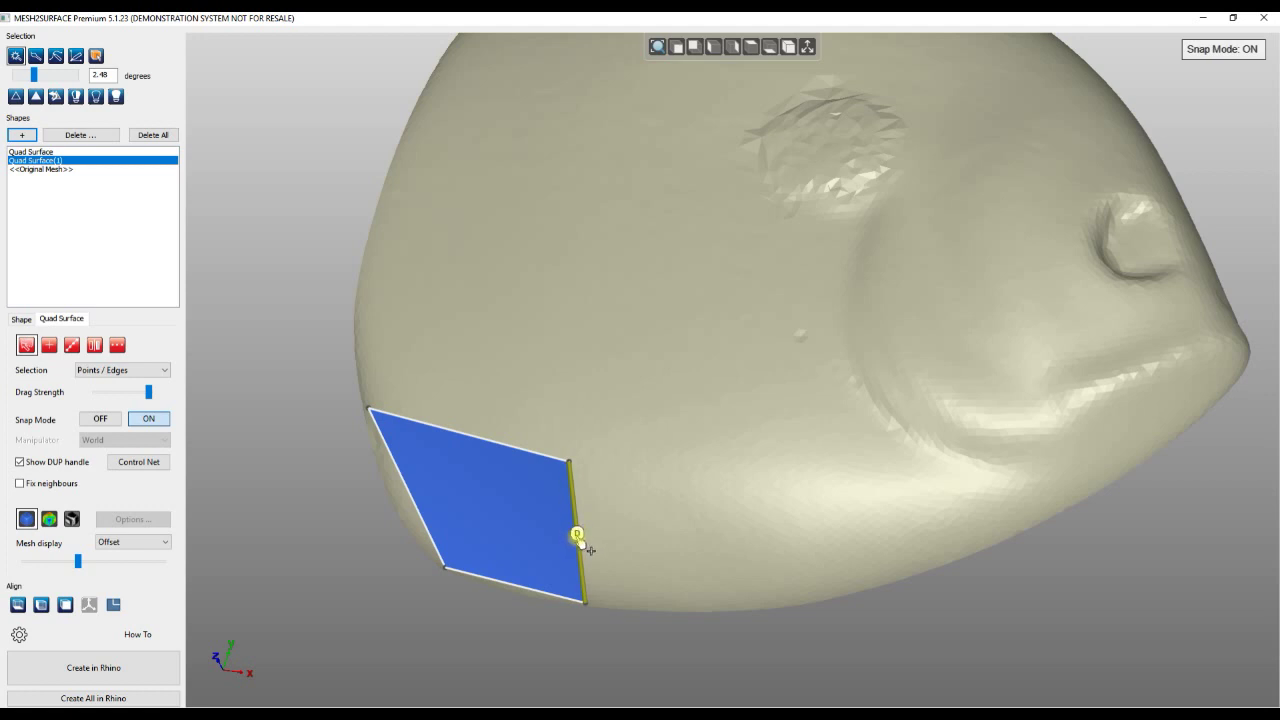
{"action": "left_click_drag", "start_coordinate": [578, 533], "coordinate": [770, 542]}
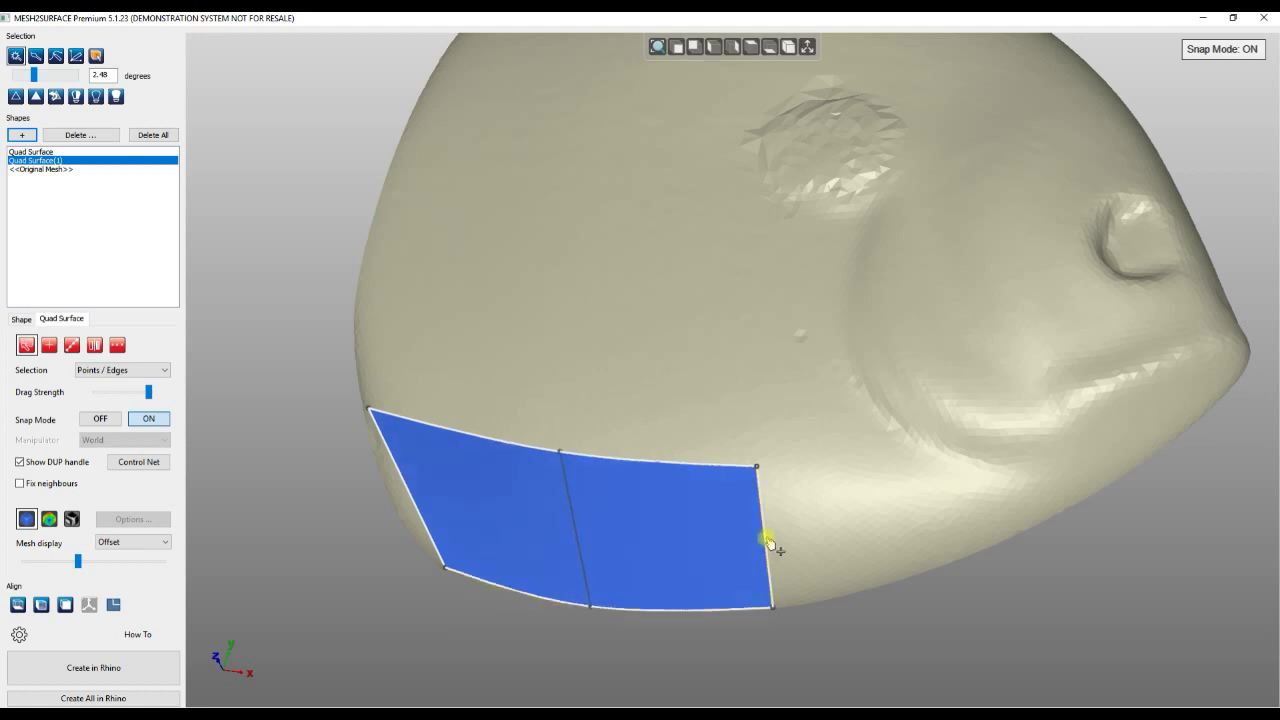
{"action": "right_click_drag", "start_coordinate": [767, 621], "coordinate": [460, 557]}
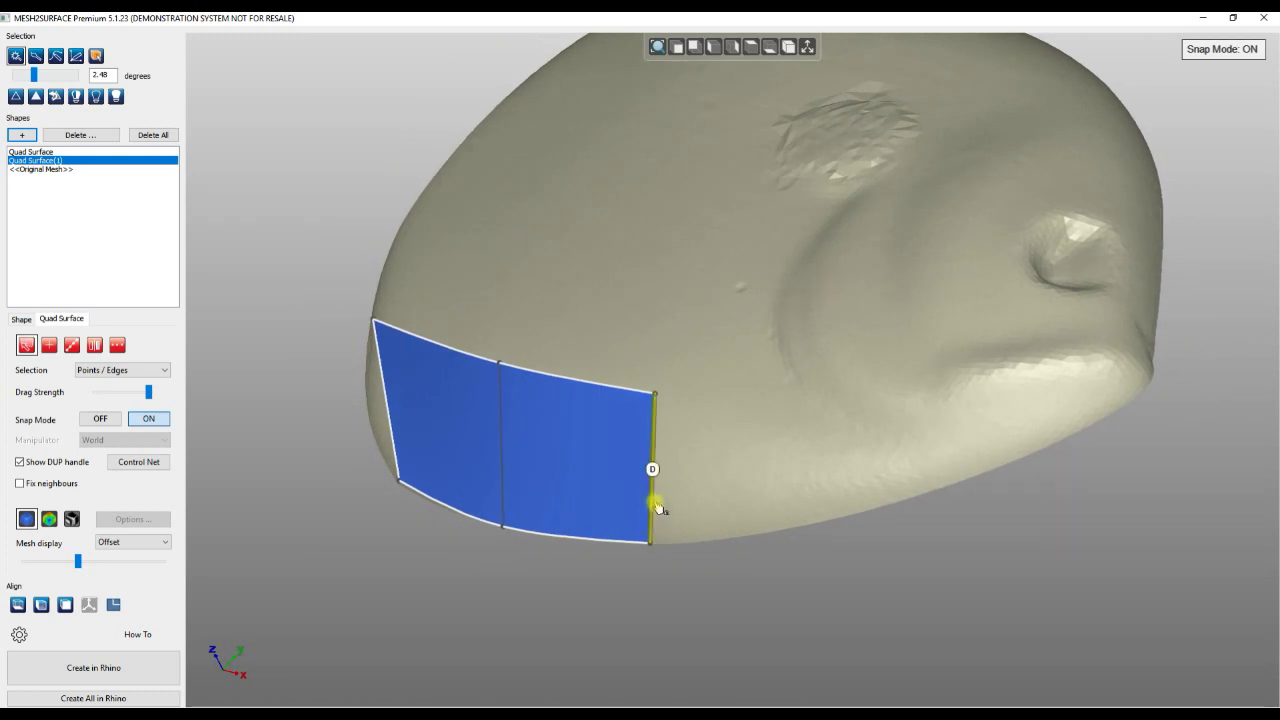
{"action": "left_click_drag", "start_coordinate": [656, 508], "coordinate": [820, 522]}
{"action": "left_click_drag", "start_coordinate": [806, 382], "coordinate": [808, 416]}
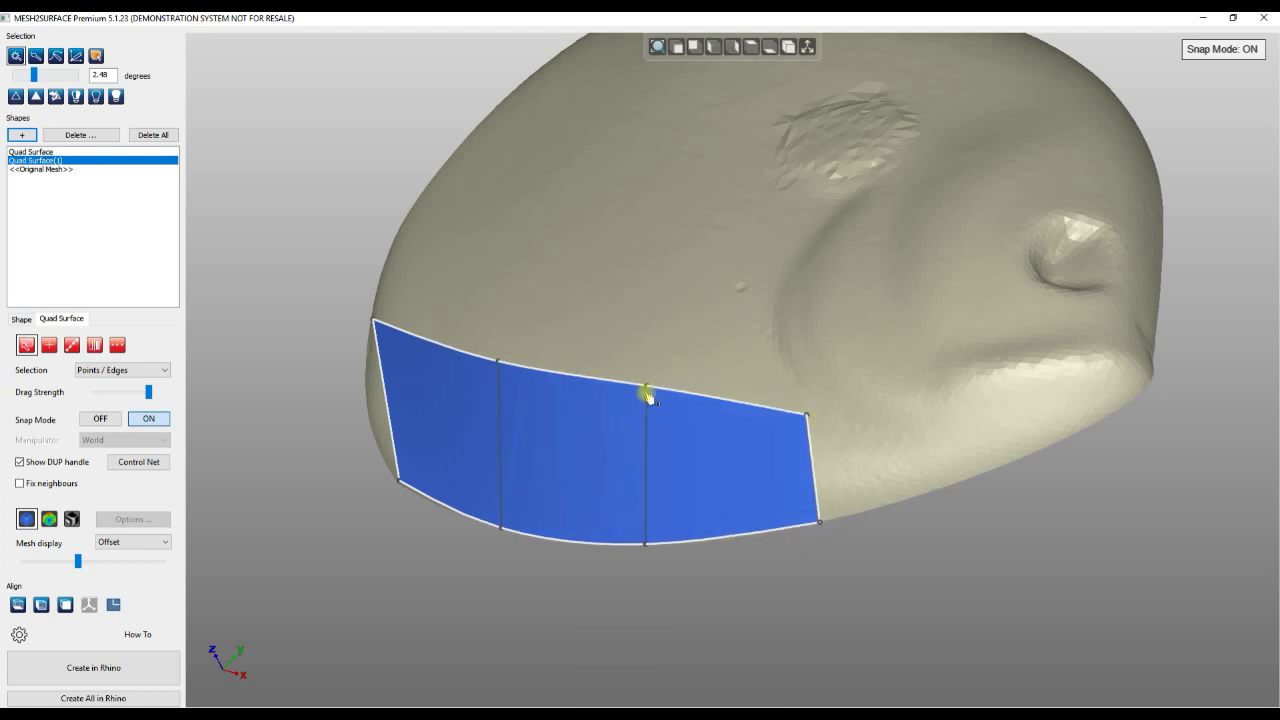
{"action": "left_click_drag", "start_coordinate": [636, 385], "coordinate": [641, 407]}
- Add a fourth face to the belly strip below the gill and move its lower front corner further forward
{"action": "mouse_move", "coordinate": [446, 450]}
{"action": "right_mouse_down"}
{"action": "mouse_move", "coordinate": [674, 480]}
{"action": "mouse_move", "coordinate": [584, 486]}
{"action": "mouse_move", "coordinate": [442, 444]}
{"action": "right_mouse_up"}
{"action": "scroll", "coordinate": [836, 492], "scroll_direction": "up", "scroll_amount": 3}
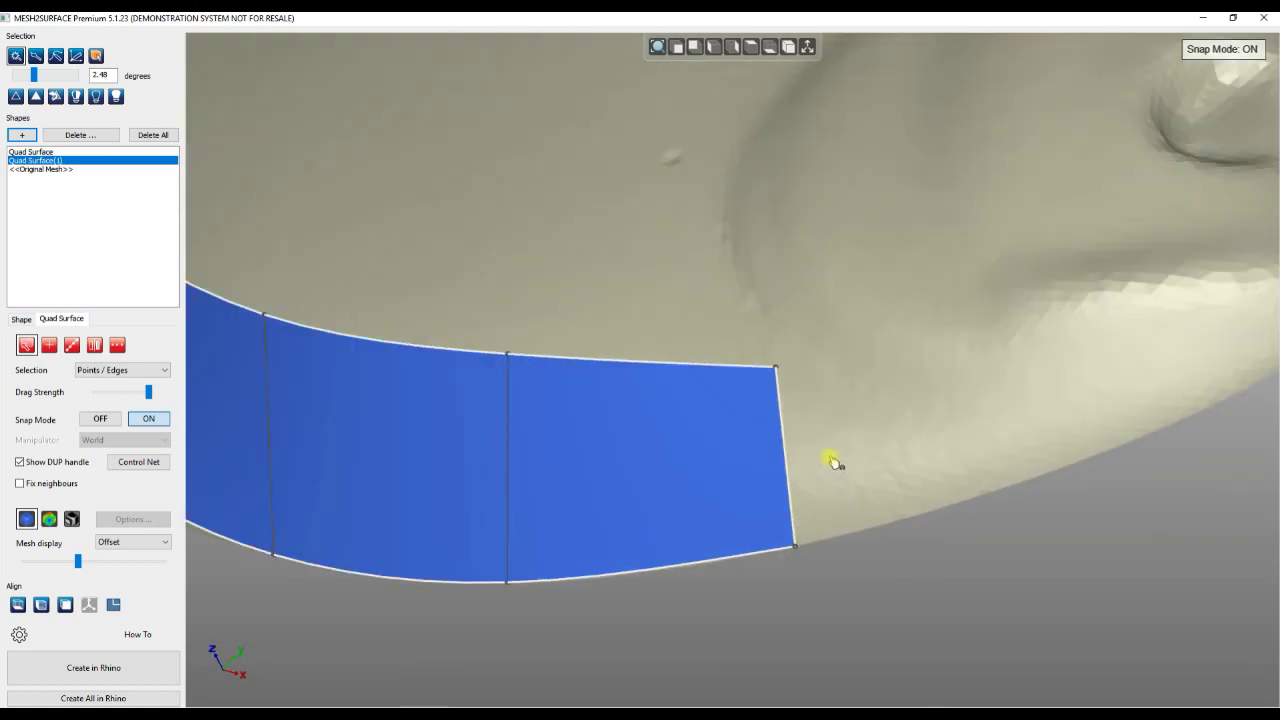
{"action": "left_click_drag", "start_coordinate": [789, 458], "coordinate": [1025, 422]}
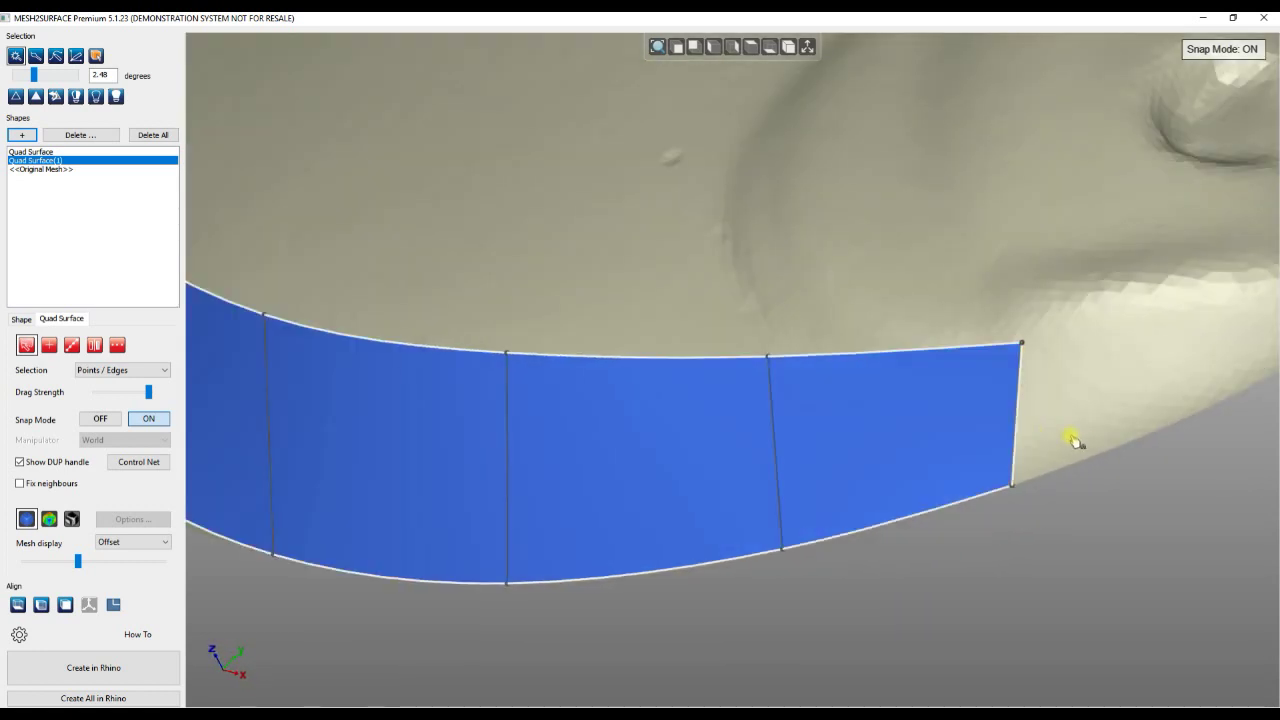
{"action": "left_click_drag", "start_coordinate": [1011, 489], "coordinate": [1044, 475]}
- Add a fifth face to carry the belly strip up to the mouth and adjust its front end to the mesh
{"action": "right_click_drag", "start_coordinate": [917, 585], "coordinate": [889, 491]}
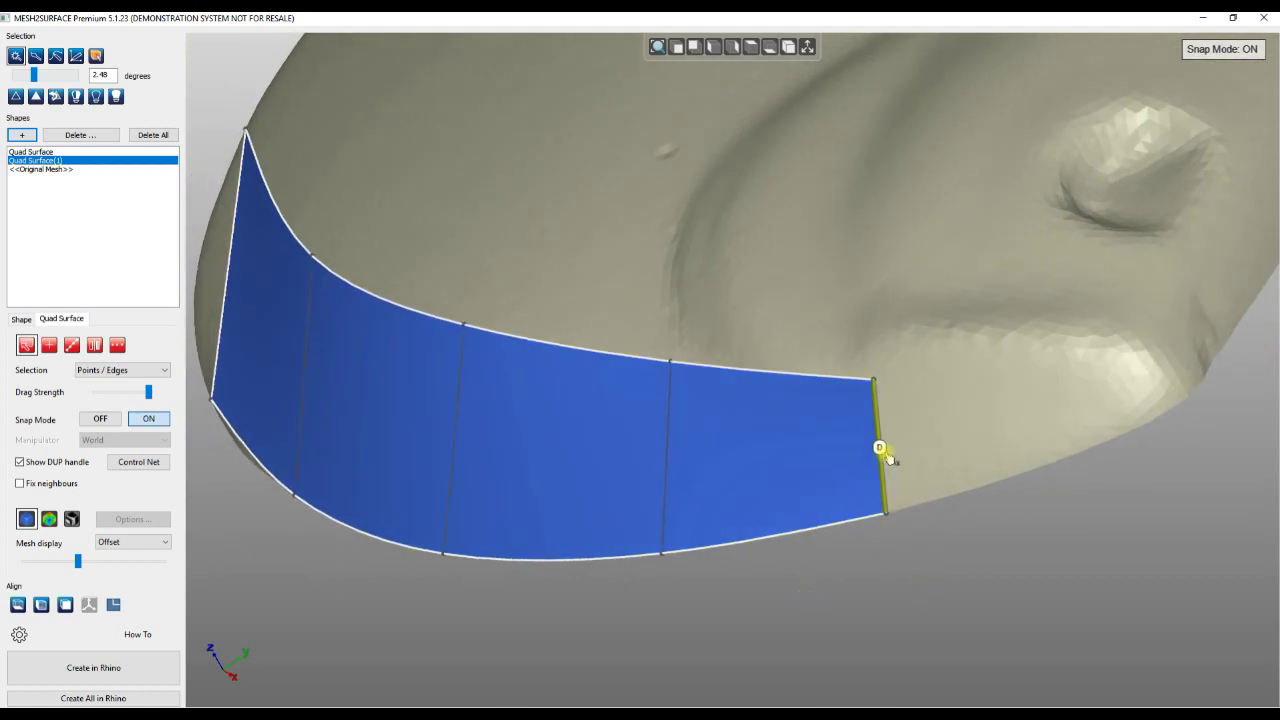
{"action": "left_click_drag", "start_coordinate": [883, 449], "coordinate": [1104, 400]}
{"action": "left_click_drag", "start_coordinate": [1087, 450], "coordinate": [1180, 406]}
{"action": "right_click_drag", "start_coordinate": [1100, 486], "coordinate": [1073, 526]}
{"action": "left_click_drag", "start_coordinate": [1117, 486], "coordinate": [1130, 503]}
- Start a second row by extending the upper edge of the rearmost belly face up the fish's side
{"action": "right_click_drag", "start_coordinate": [450, 400], "coordinate": [793, 425]}
{"action": "scroll", "coordinate": [791, 424], "scroll_direction": "down", "scroll_amount": 5}
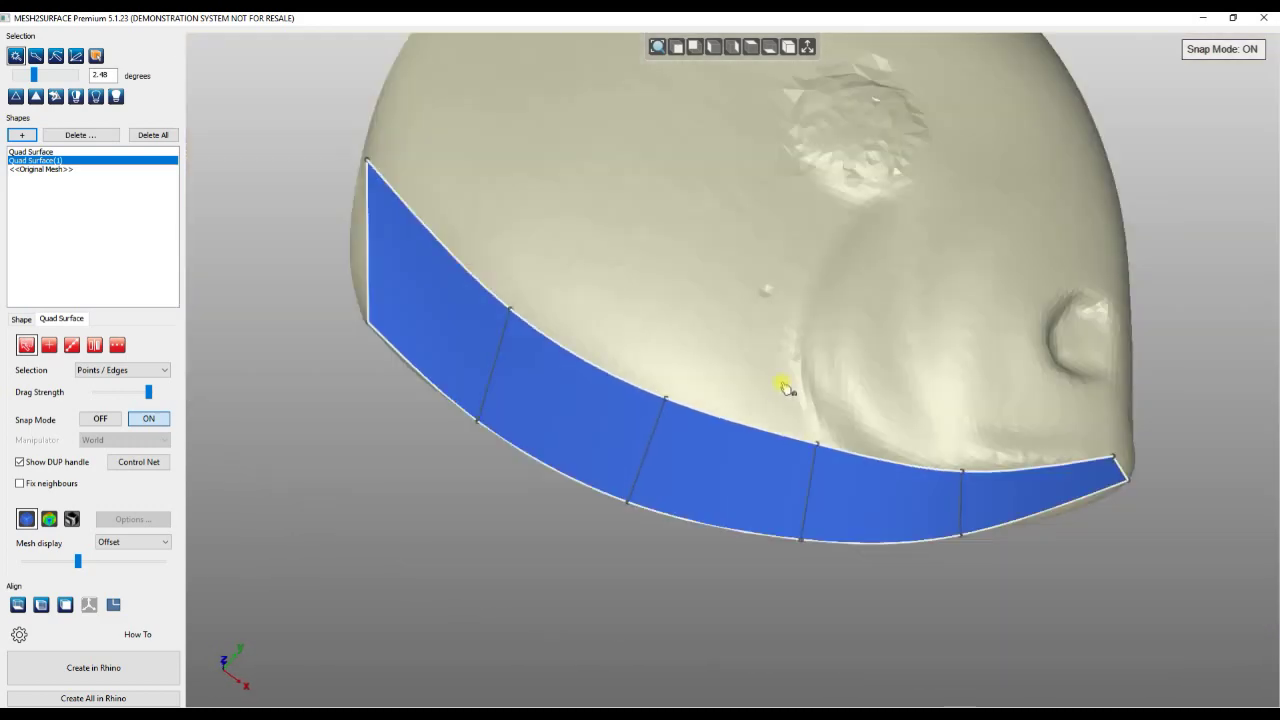
{"action": "mouse_move", "coordinate": [652, 330]}
{"action": "right_mouse_down"}
{"action": "mouse_move", "coordinate": [537, 351]}
{"action": "mouse_move", "coordinate": [641, 388]}
{"action": "right_mouse_up"}
{"action": "right_click_drag", "start_coordinate": [406, 243], "coordinate": [451, 277]}
{"action": "left_click_drag", "start_coordinate": [434, 255], "coordinate": [469, 168]}
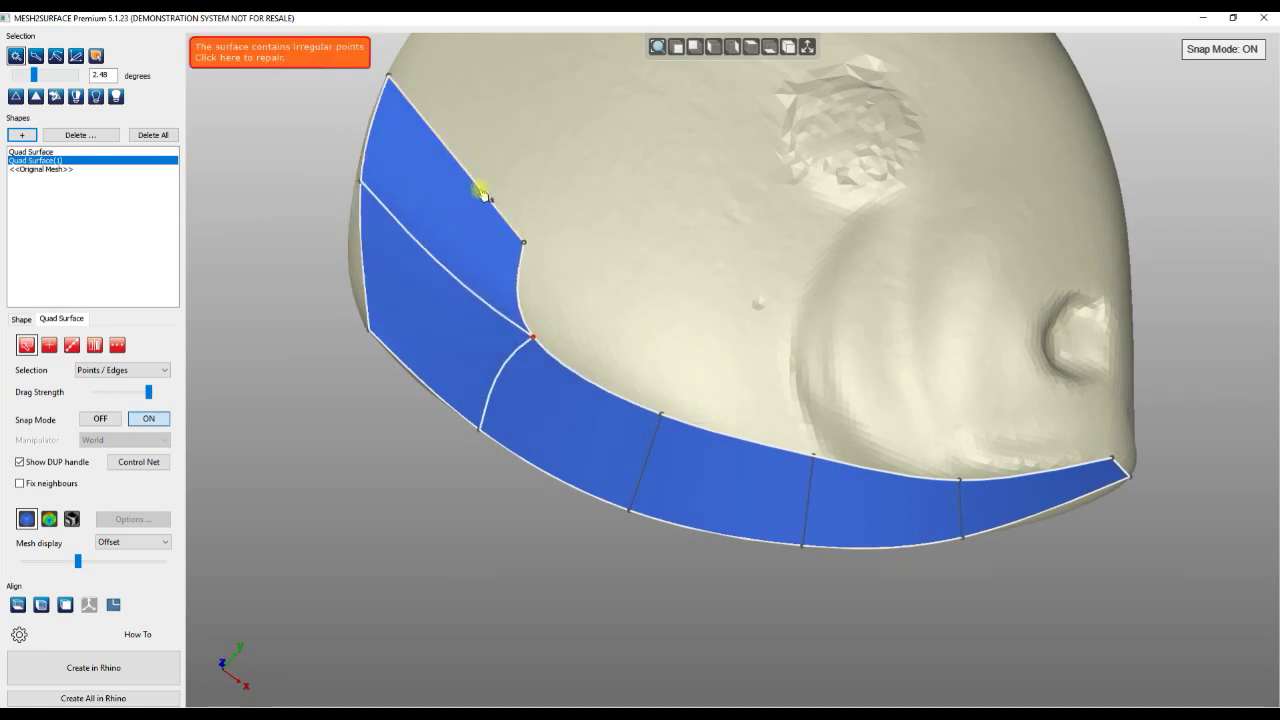
- Continue the second row above the second and third belly faces, and move the third face's upper front corner back toward the tail
{"action": "right_click_drag", "start_coordinate": [362, 322], "coordinate": [498, 351]}
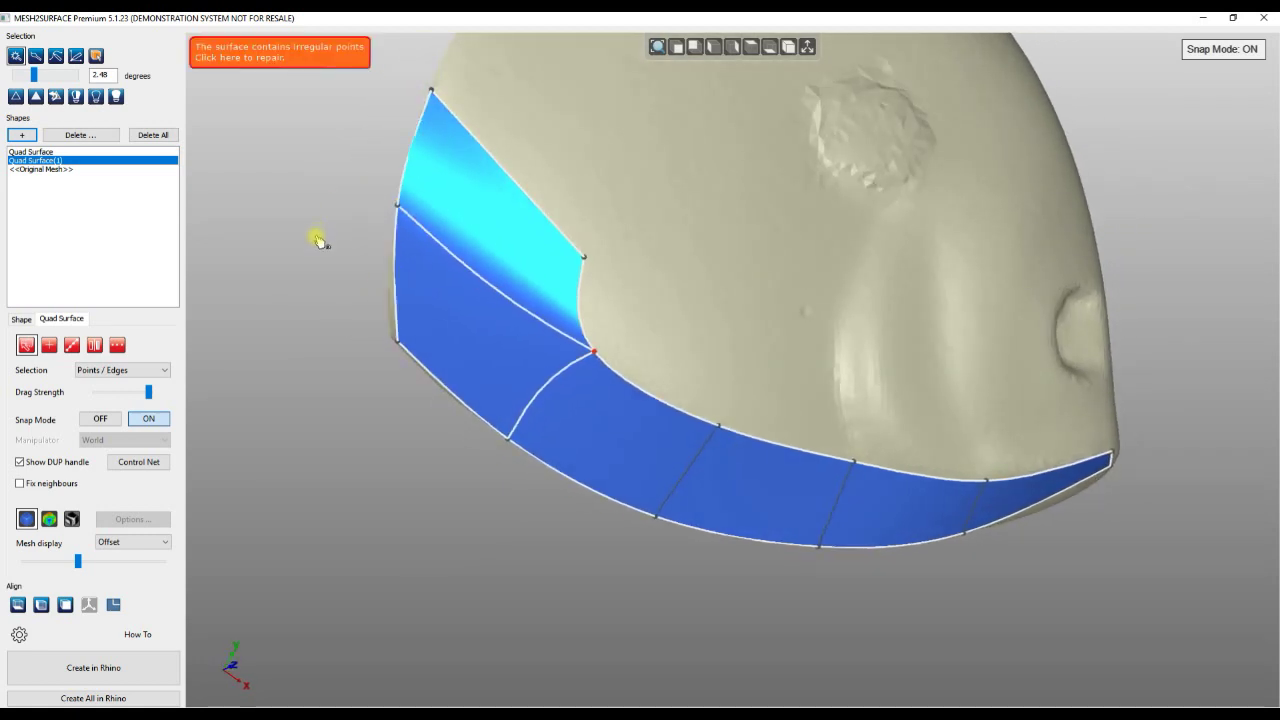
{"action": "right_click_drag", "start_coordinate": [317, 240], "coordinate": [480, 360]}
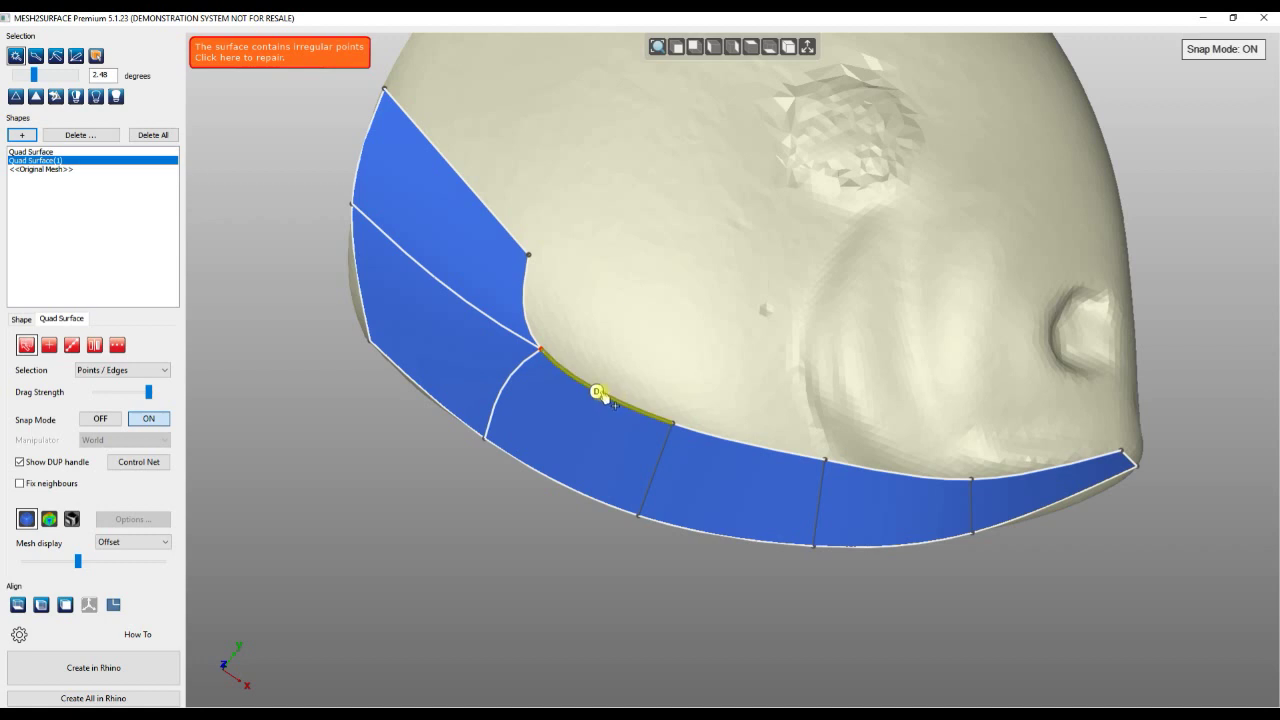
{"action": "left_click_drag", "start_coordinate": [600, 391], "coordinate": [615, 300]}
{"action": "right_click_drag", "start_coordinate": [746, 371], "coordinate": [649, 342]}
{"action": "left_click_drag", "start_coordinate": [720, 434], "coordinate": [734, 340]}
{"action": "left_click_drag", "start_coordinate": [809, 357], "coordinate": [750, 352]}
{"action": "right_click_drag", "start_coordinate": [672, 434], "coordinate": [763, 529]}
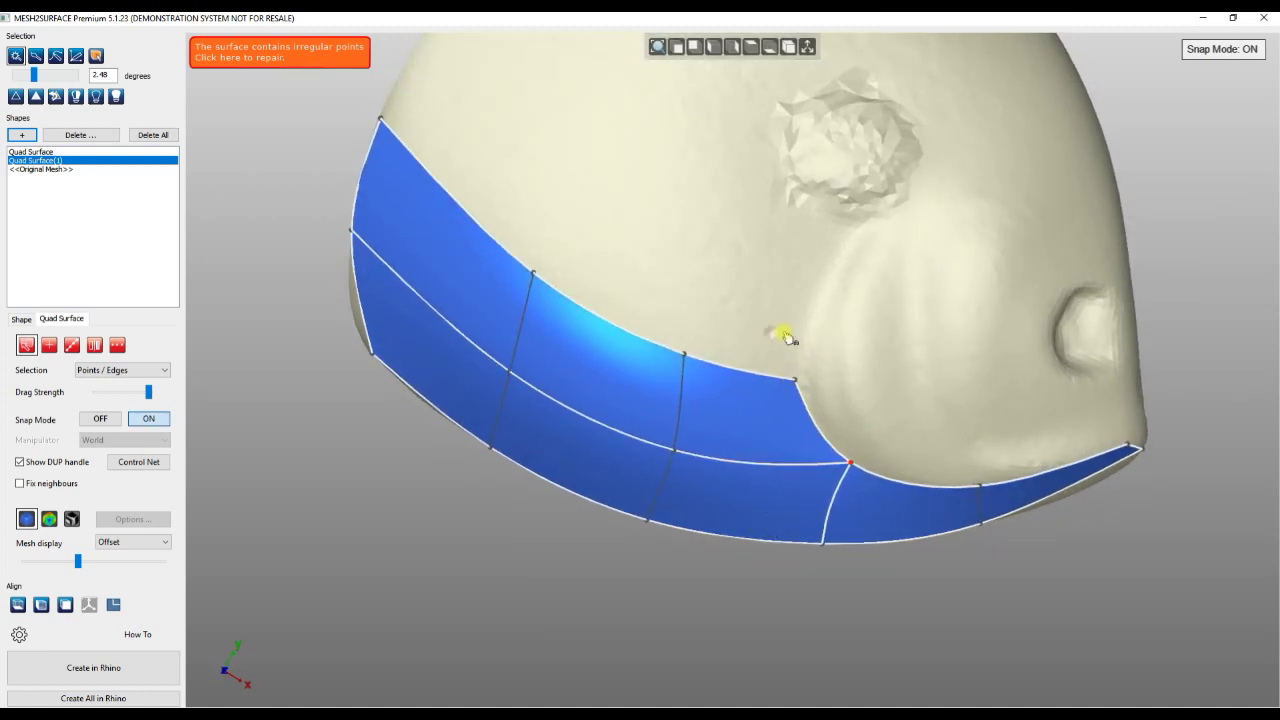
{"action": "right_click_drag", "start_coordinate": [788, 338], "coordinate": [683, 340]}
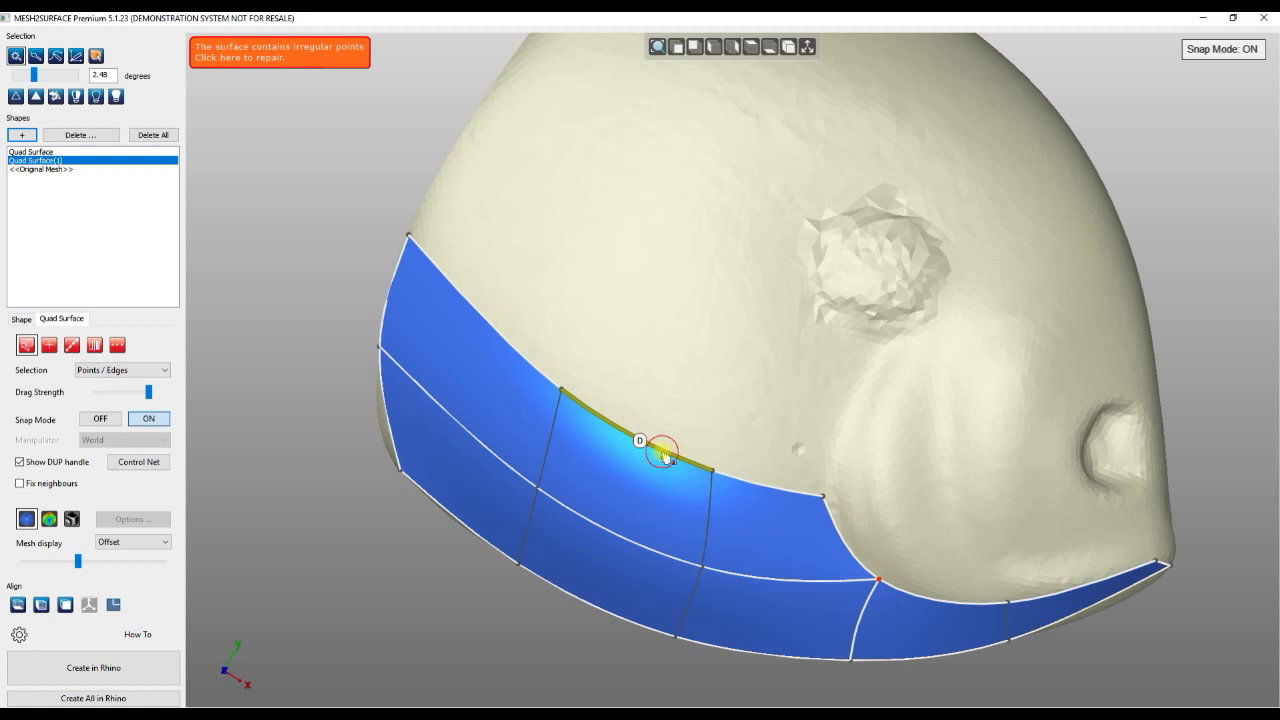
- Select the upper edge chain of the second row and extend it twice up the fish's side to add two rows of faces
{"action": "left_click", "coordinate": [663, 455]}
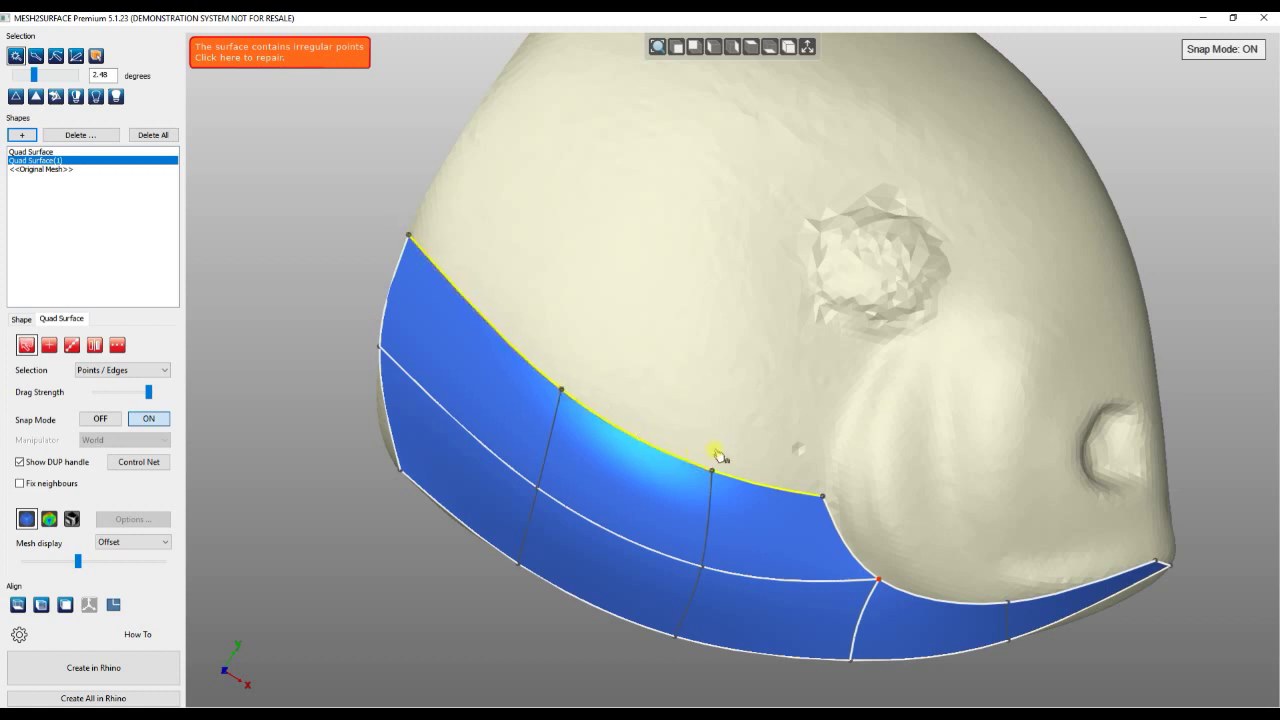
{"action": "left_click_drag", "start_coordinate": [662, 448], "coordinate": [700, 352]}
{"action": "mouse_move", "coordinate": [455, 218]}
{"action": "right_mouse_down"}
{"action": "mouse_move", "coordinate": [400, 219]}
{"action": "mouse_move", "coordinate": [416, 211]}
{"action": "right_mouse_up"}
{"action": "left_click_drag", "start_coordinate": [672, 318], "coordinate": [822, 247]}
{"action": "right_click_drag", "start_coordinate": [915, 403], "coordinate": [609, 252]}
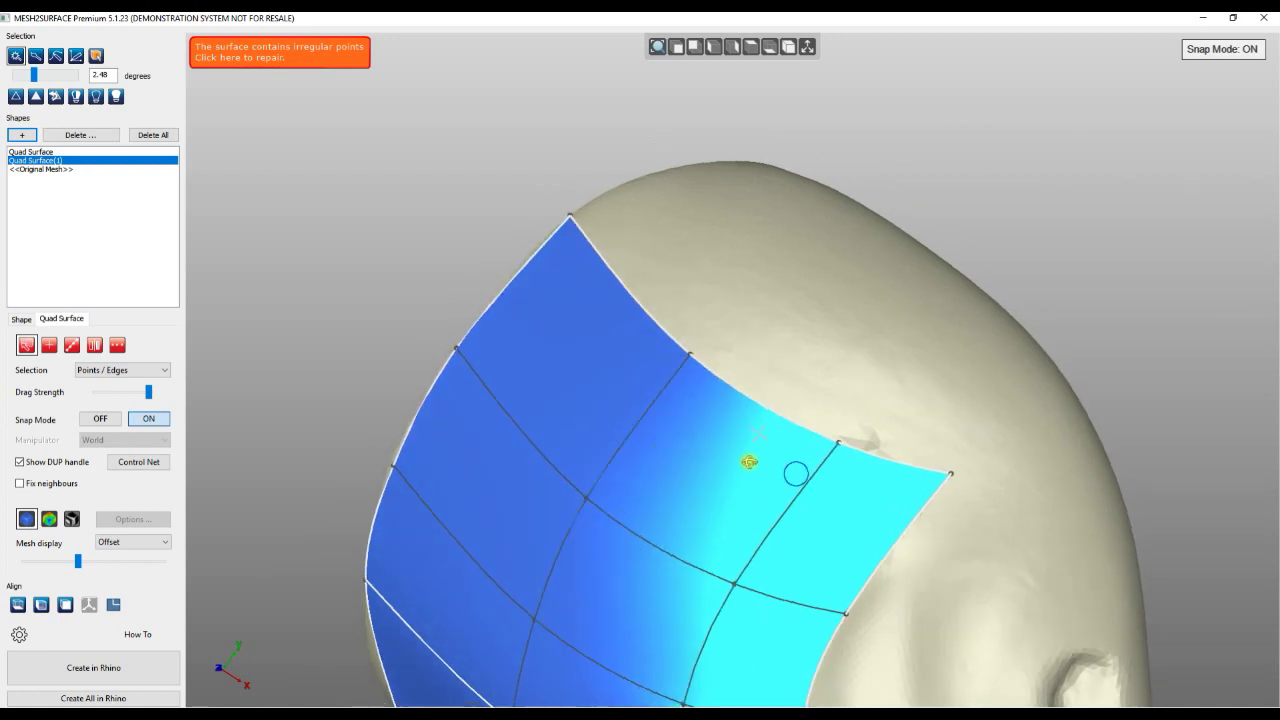
- Lower the newest row's upper front corner toward the gill and shift the rear interior point of its upper edge slightly upward
{"action": "mouse_move", "coordinate": [951, 475]}
{"action": "left_mouse_down"}
{"action": "mouse_move", "coordinate": [950, 523]}
{"action": "mouse_move", "coordinate": [933, 535]}
{"action": "left_mouse_up"}
{"action": "right_click_drag", "start_coordinate": [814, 355], "coordinate": [833, 430]}
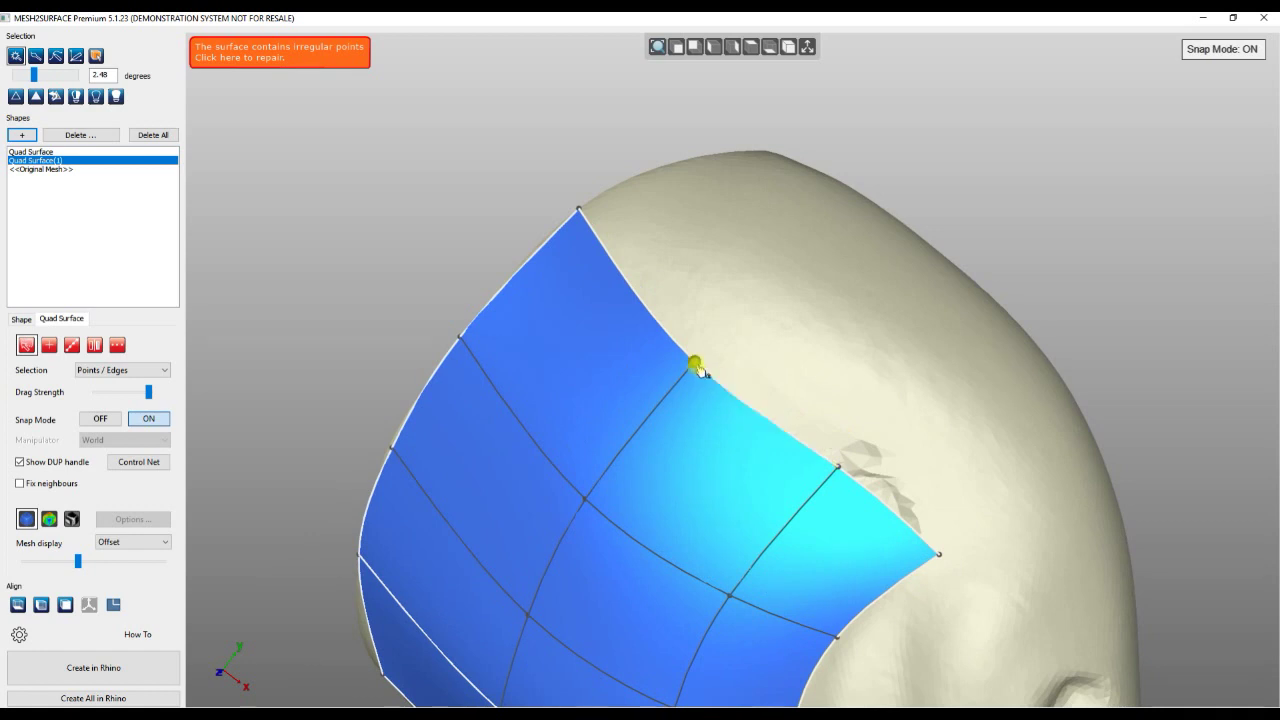
{"action": "left_click_drag", "start_coordinate": [694, 362], "coordinate": [702, 350]}
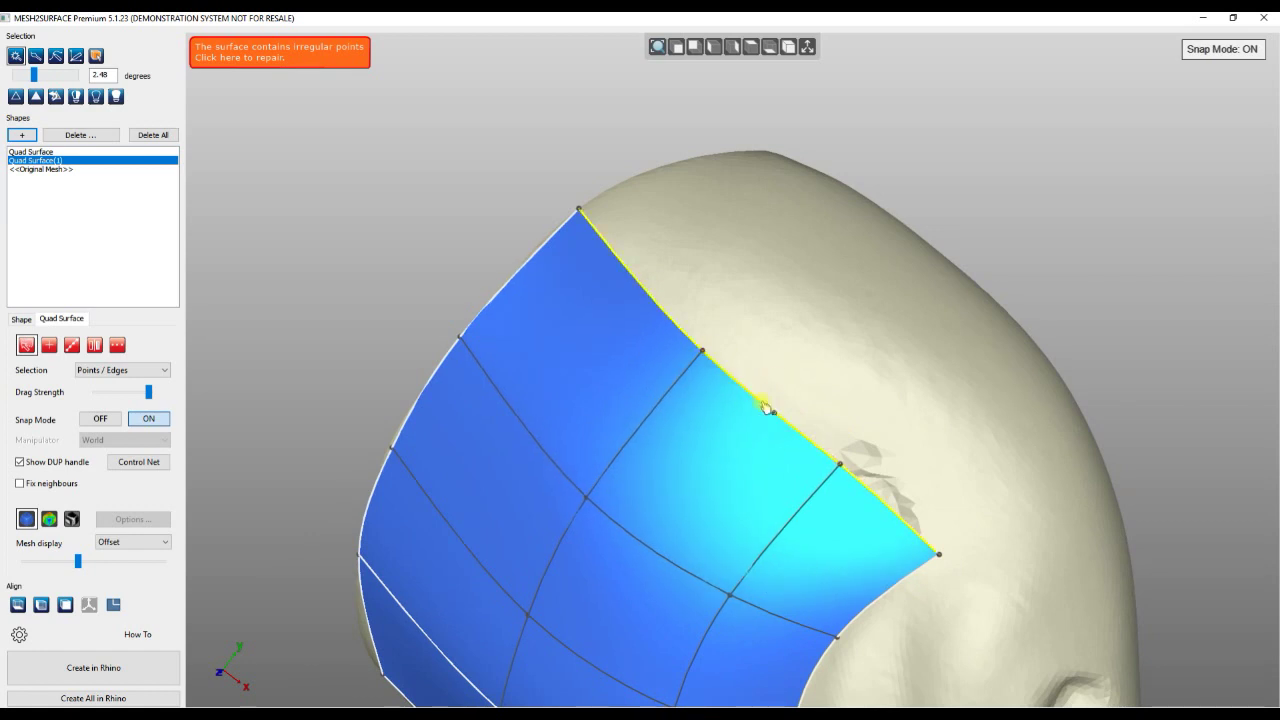
- Extend the upper edge chain by another row toward the back and adjust a point on the surface's rear edge to the mesh
{"action": "mouse_move", "coordinate": [770, 408]}
{"action": "left_mouse_down"}
{"action": "mouse_move", "coordinate": [920, 312]}
{"action": "mouse_move", "coordinate": [942, 316]}
{"action": "left_mouse_up"}
{"action": "right_click_drag", "start_coordinate": [632, 284], "coordinate": [697, 417]}
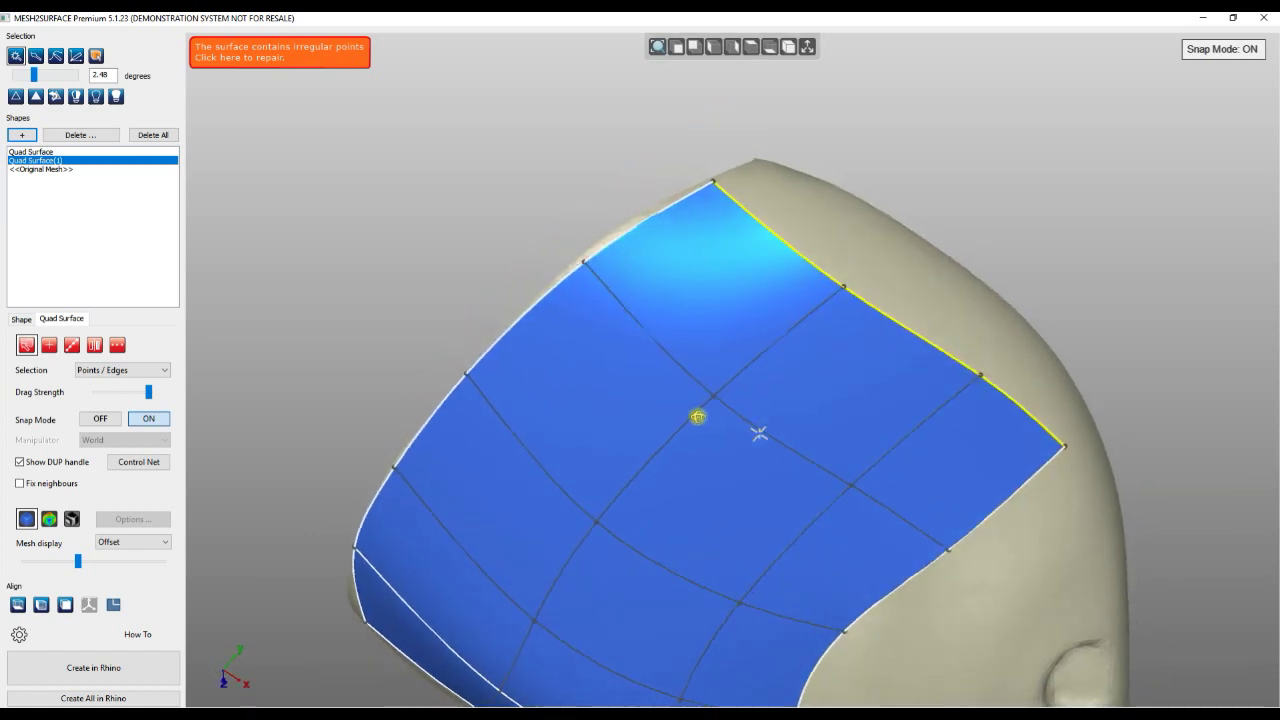
{"action": "left_click_drag", "start_coordinate": [589, 263], "coordinate": [583, 253]}
{"action": "right_click_drag", "start_coordinate": [592, 343], "coordinate": [600, 266]}
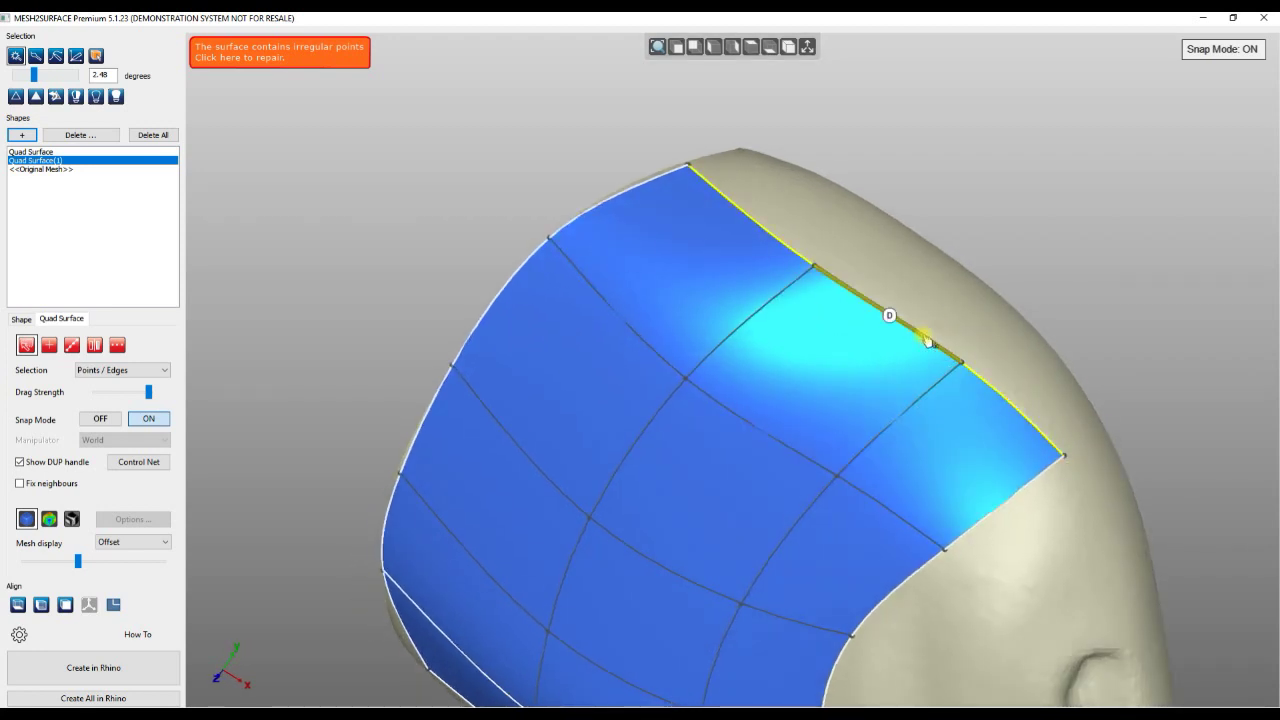
- Extend the upper edge chain once more up to the fish's back and move a point of its upper edge onto the ridge
{"action": "left_click_drag", "start_coordinate": [894, 317], "coordinate": [1078, 232]}
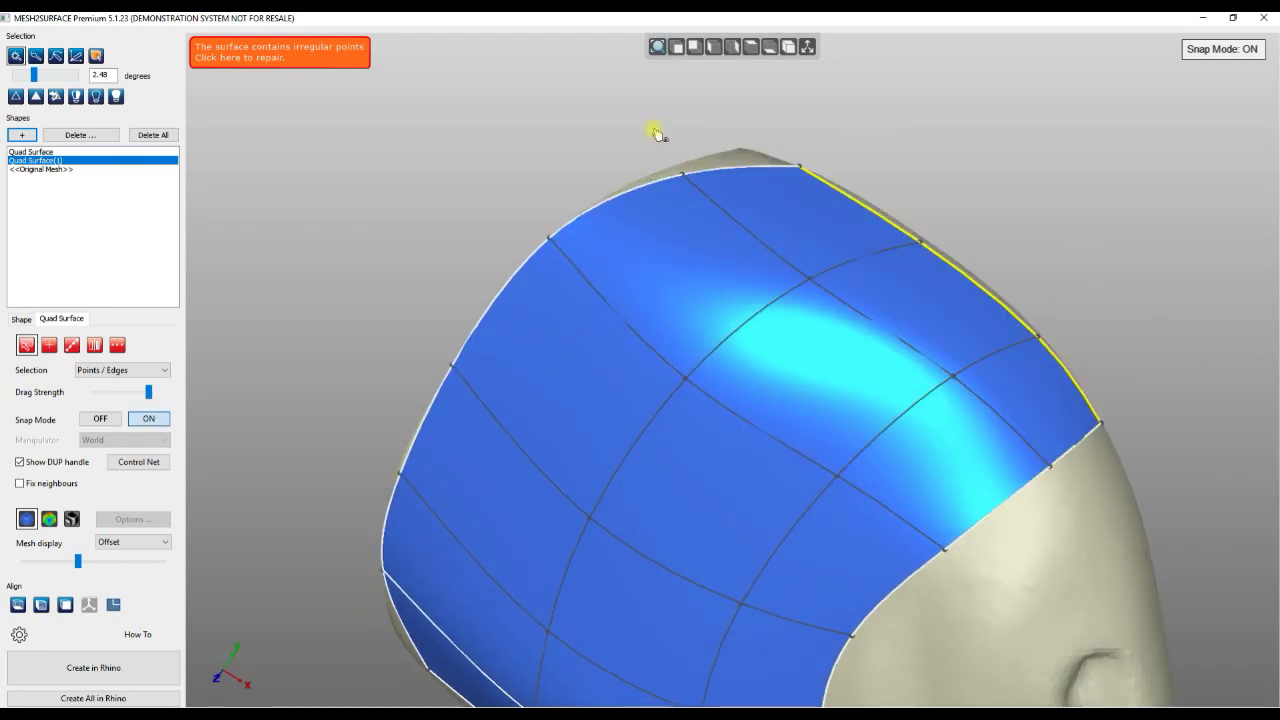
{"action": "right_click_drag", "start_coordinate": [656, 133], "coordinate": [654, 366]}
{"action": "scroll", "coordinate": [735, 221], "scroll_direction": "up", "scroll_amount": 5}
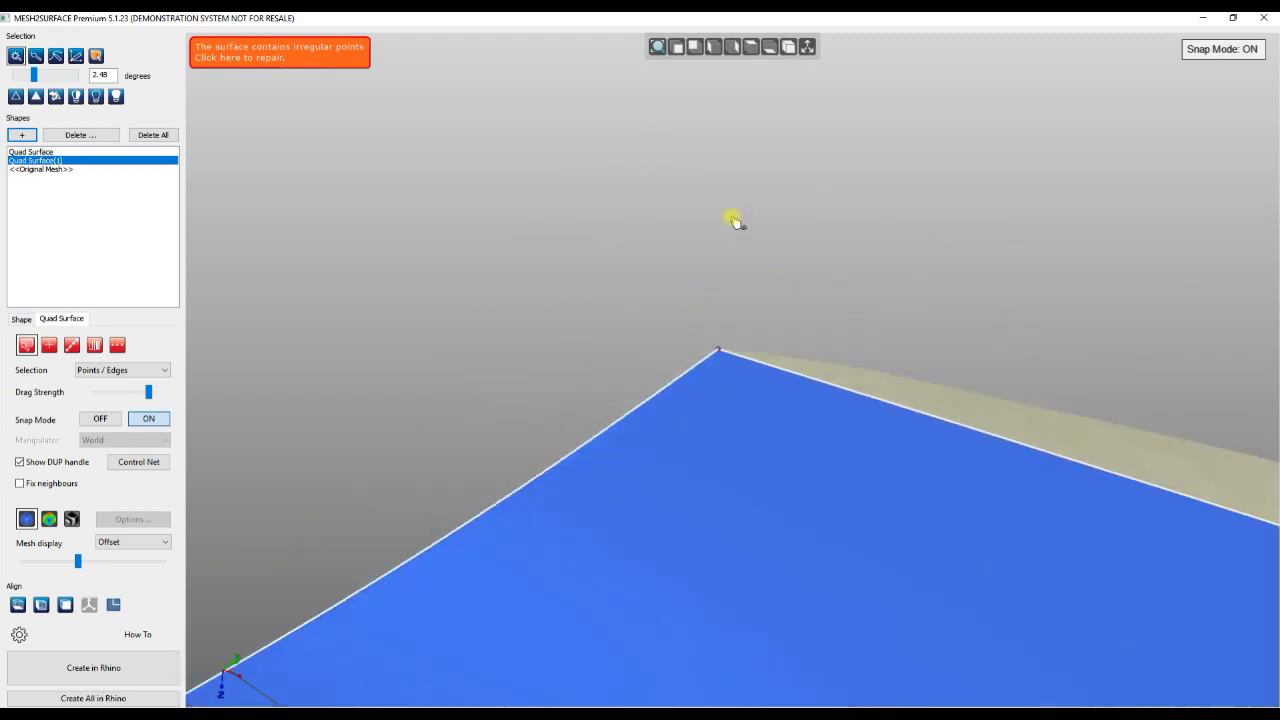
{"action": "scroll", "coordinate": [657, 169], "scroll_direction": "down", "scroll_amount": 5}
{"action": "right_click_drag", "start_coordinate": [851, 272], "coordinate": [1062, 338]}
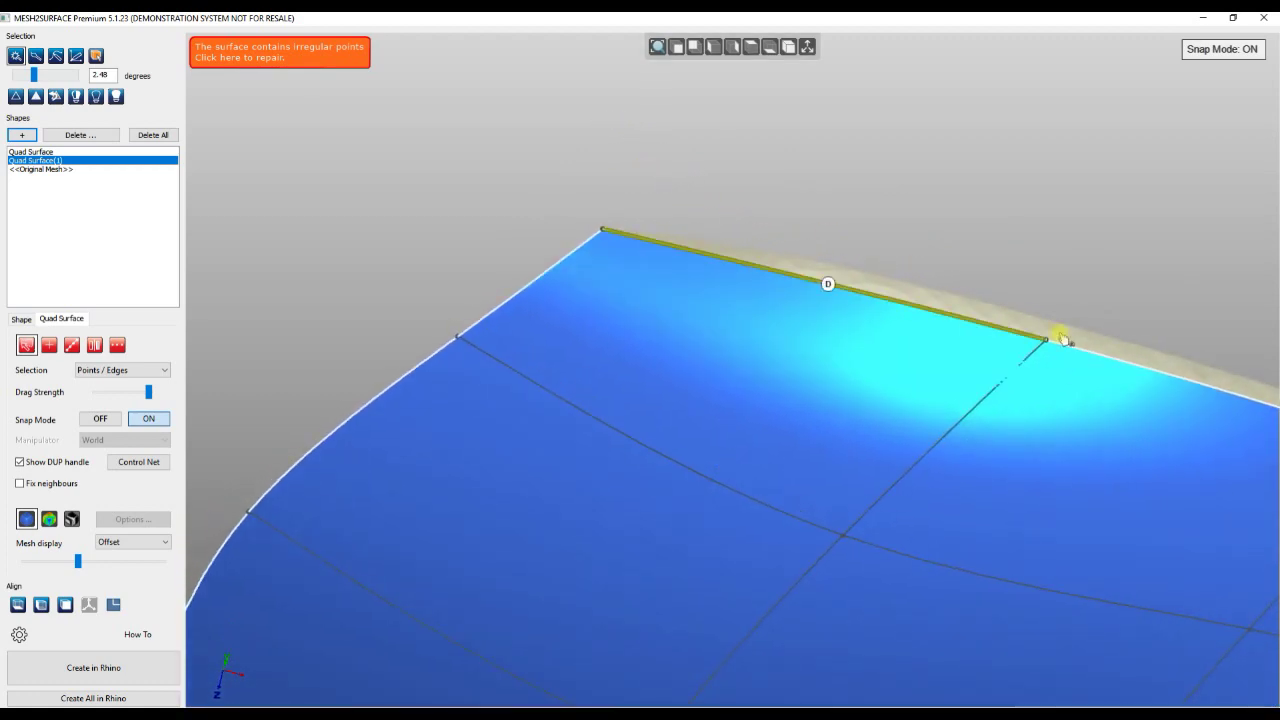
{"action": "left_click_drag", "start_coordinate": [1046, 340], "coordinate": [1151, 263]}
{"action": "scroll", "coordinate": [751, 214], "scroll_direction": "down", "scroll_amount": 8}
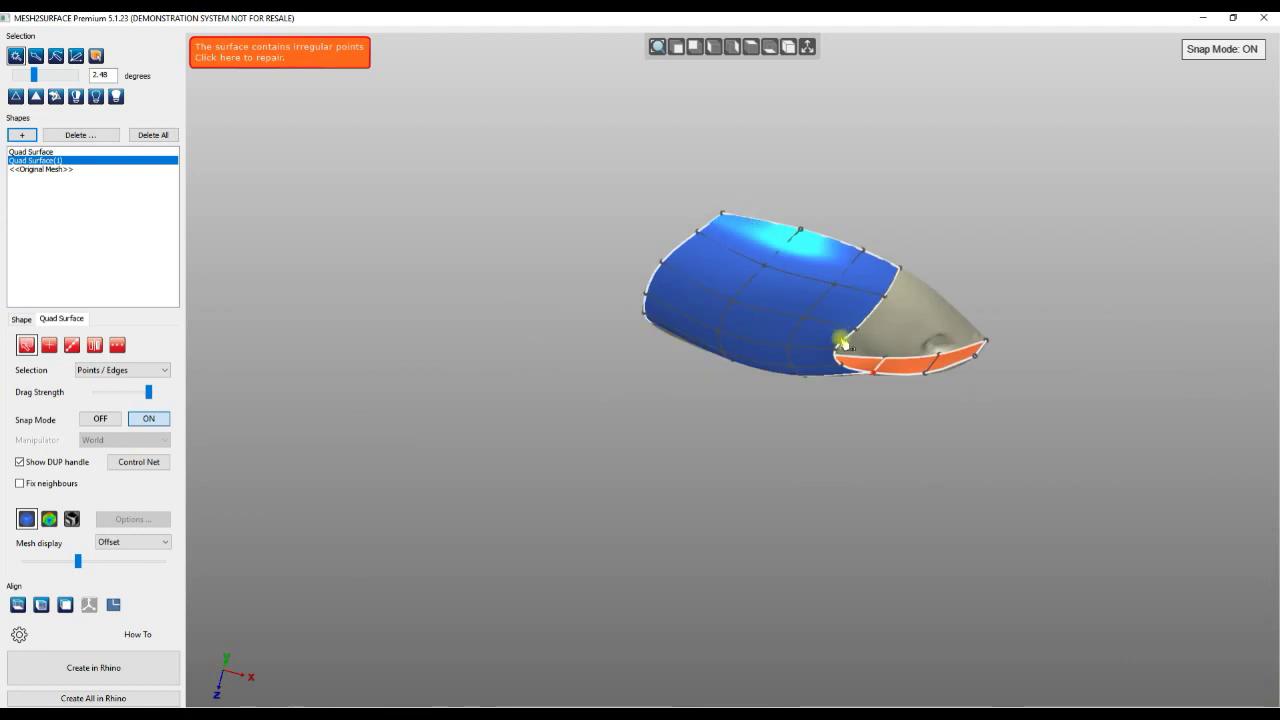
- Extend the front edge of the top row forward along the back with three successive faces running toward the snout
{"action": "right_click_drag", "start_coordinate": [842, 341], "coordinate": [802, 114]}
{"action": "key", "text": "b"}
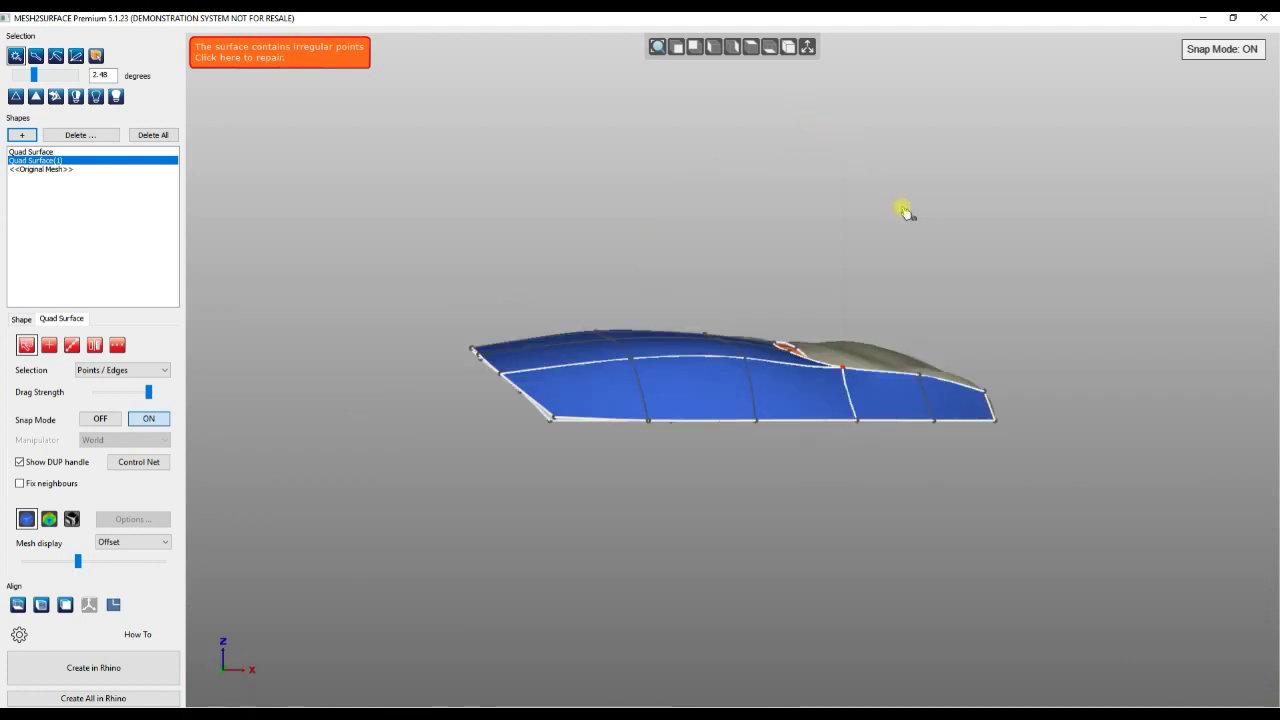
{"action": "left_click", "coordinate": [753, 48]}
{"action": "scroll", "coordinate": [926, 330], "scroll_direction": "up", "scroll_amount": 3}
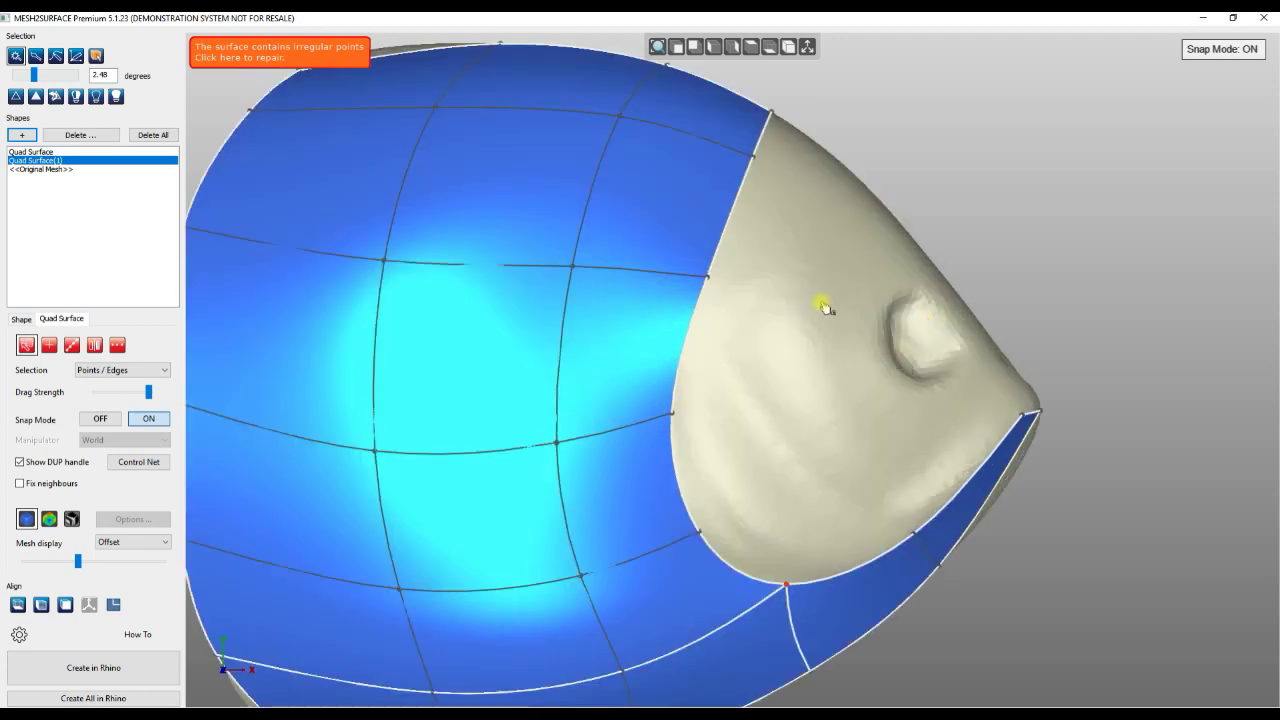
{"action": "right_click_drag", "start_coordinate": [808, 292], "coordinate": [738, 316]}
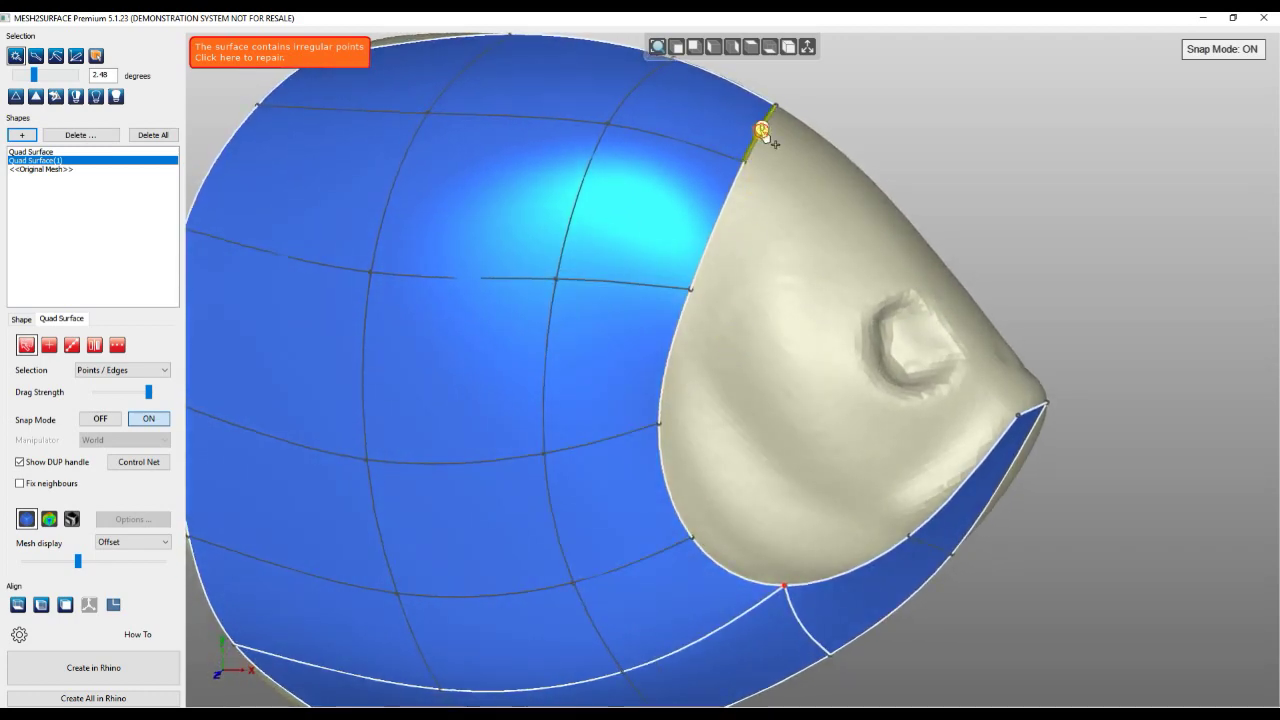
{"action": "left_click_drag", "start_coordinate": [762, 131], "coordinate": [870, 202]}
{"action": "right_click_drag", "start_coordinate": [734, 291], "coordinate": [606, 382]}
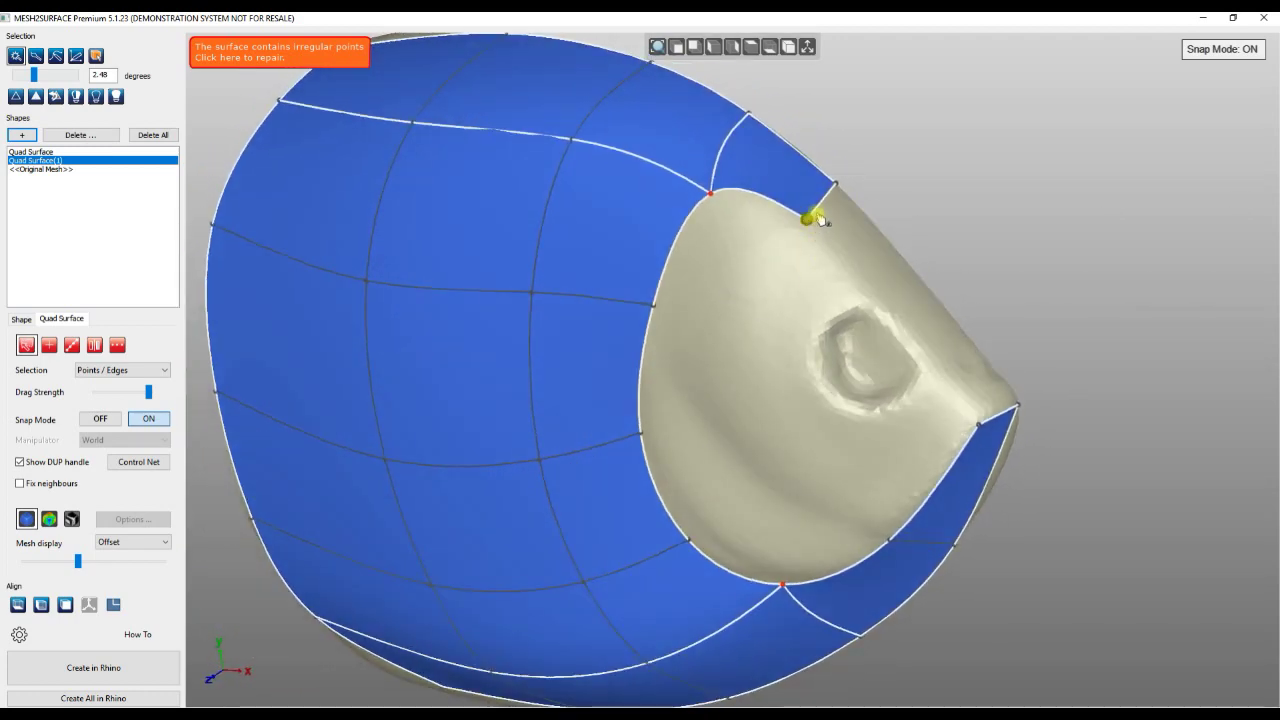
{"action": "left_click_drag", "start_coordinate": [818, 218], "coordinate": [945, 310]}
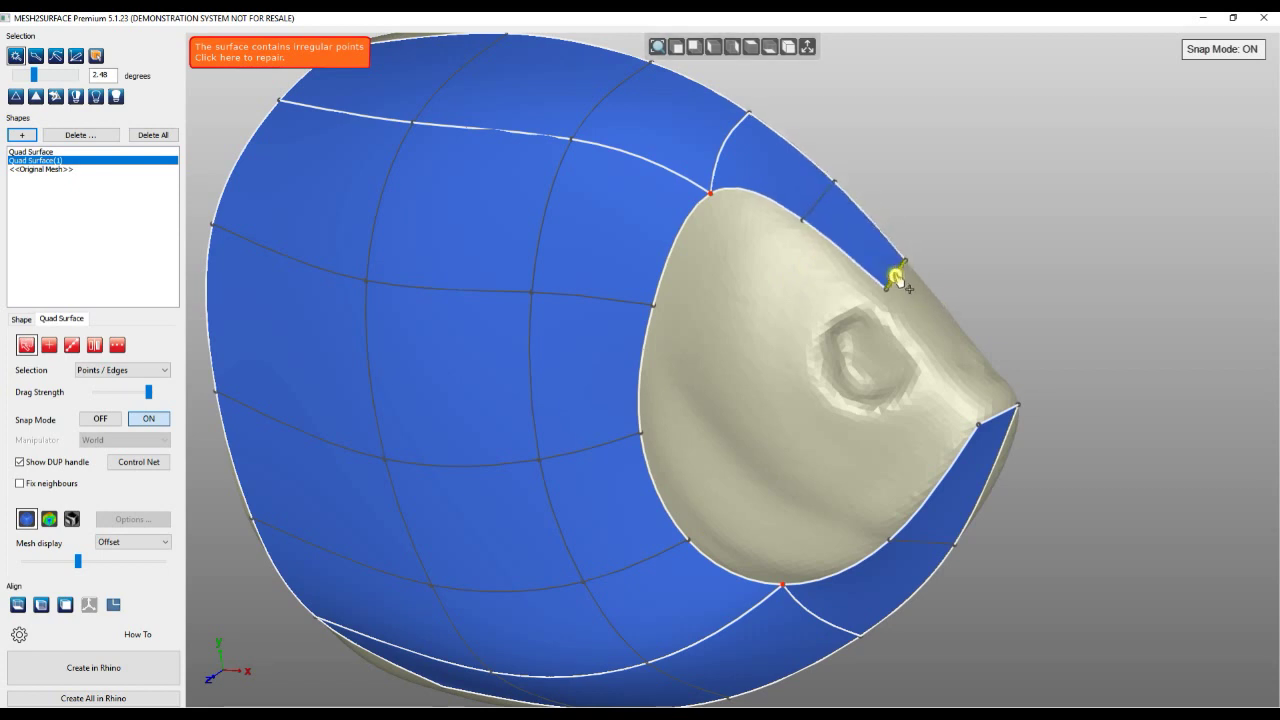
{"action": "left_click_drag", "start_coordinate": [896, 276], "coordinate": [971, 371]}
- Adjust the front corners of the back strip above the eye and extend it around the snout to join the belly strip
{"action": "scroll", "coordinate": [966, 366], "scroll_direction": "up", "scroll_amount": 5}
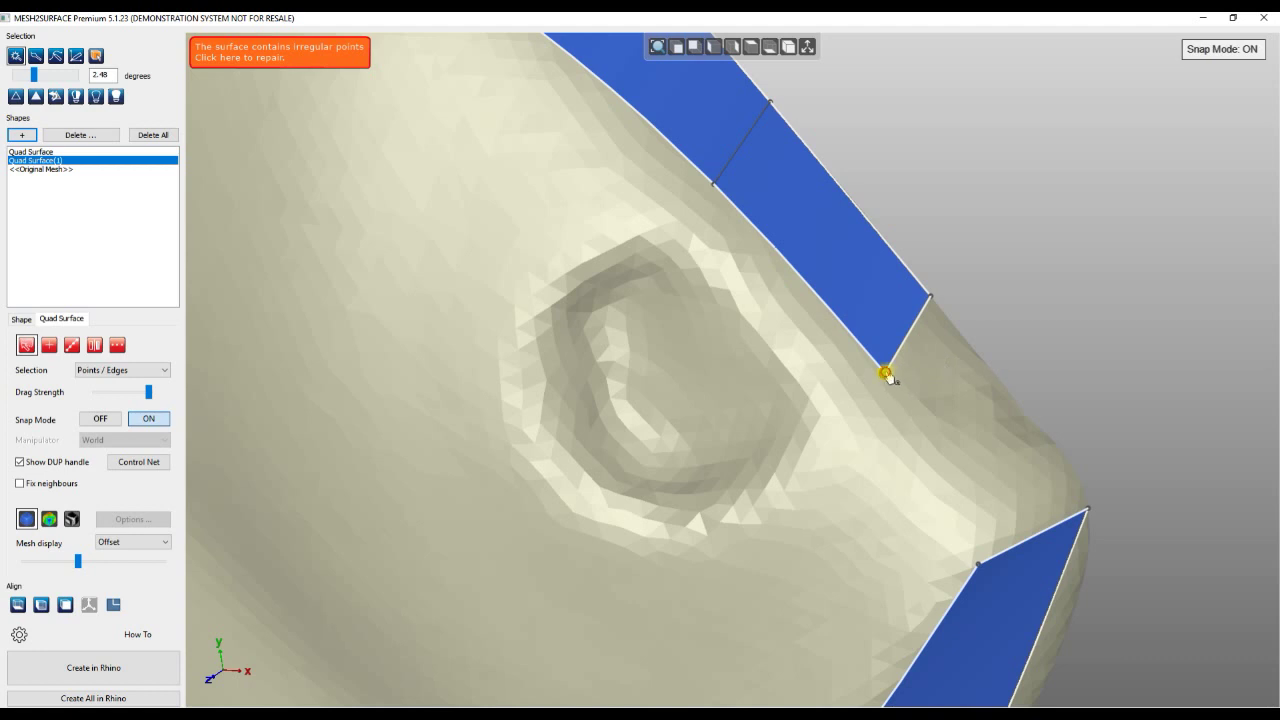
{"action": "left_click_drag", "start_coordinate": [885, 373], "coordinate": [860, 370]}
{"action": "left_click_drag", "start_coordinate": [932, 299], "coordinate": [992, 348]}
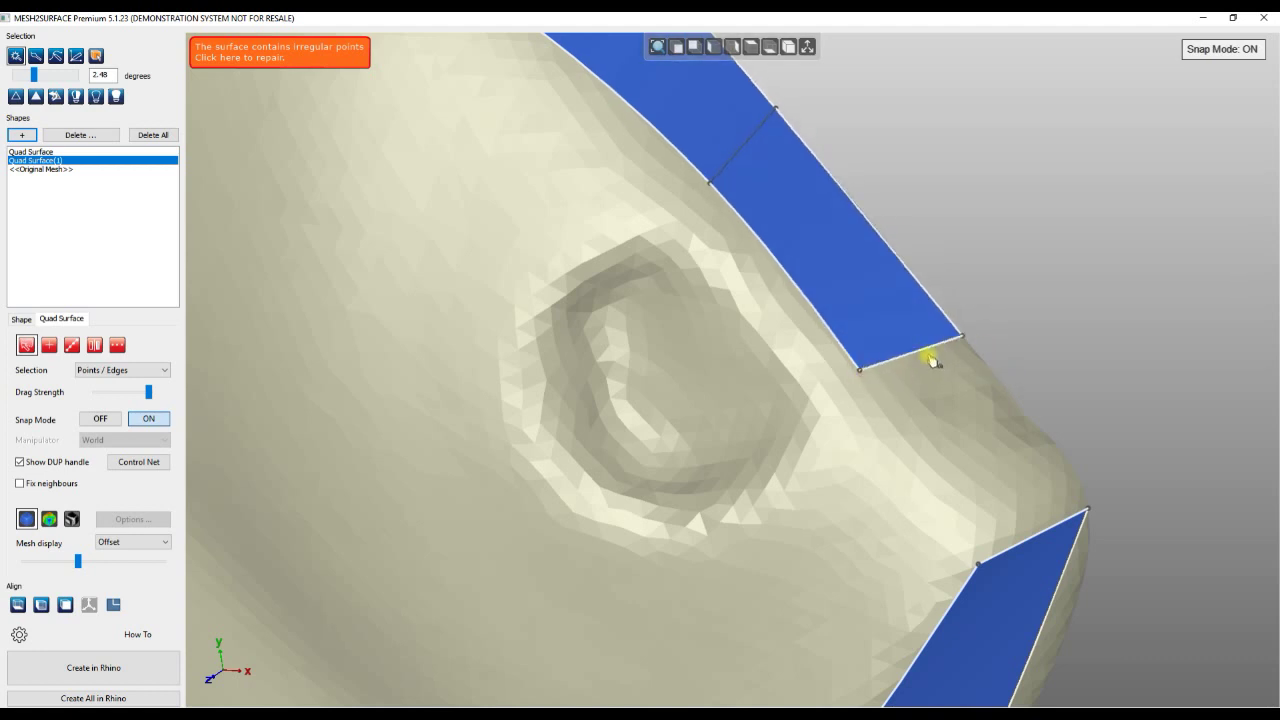
{"action": "left_click_drag", "start_coordinate": [911, 355], "coordinate": [1030, 541]}
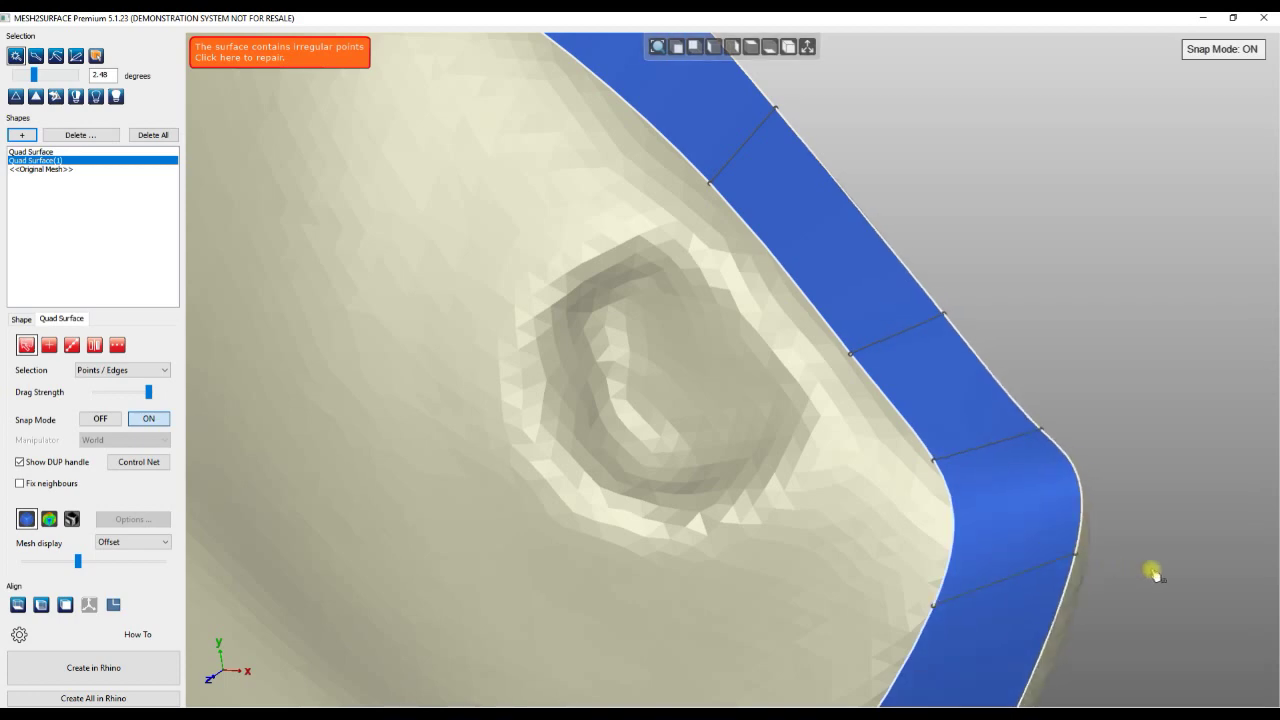
- Add a face inward from the upper rear edge of the head opening and raise its free corner
{"action": "right_click_drag", "start_coordinate": [1154, 571], "coordinate": [889, 470]}
{"action": "right_click_drag", "start_coordinate": [890, 519], "coordinate": [757, 414]}
{"action": "key", "text": "space"}
{"action": "key", "text": "m"}
{"action": "right_click_drag", "start_coordinate": [840, 400], "coordinate": [791, 291]}
{"action": "scroll", "coordinate": [791, 291], "scroll_direction": "up", "scroll_amount": 3}
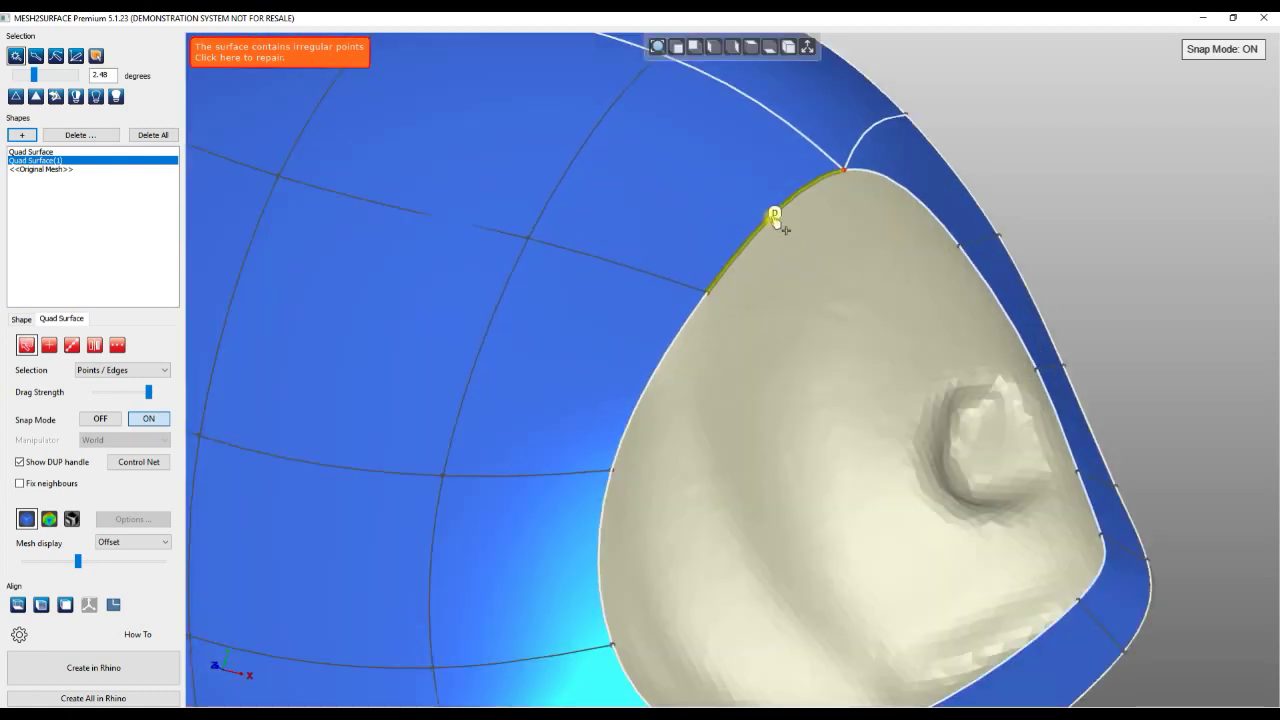
{"action": "left_click_drag", "start_coordinate": [771, 214], "coordinate": [884, 352]}
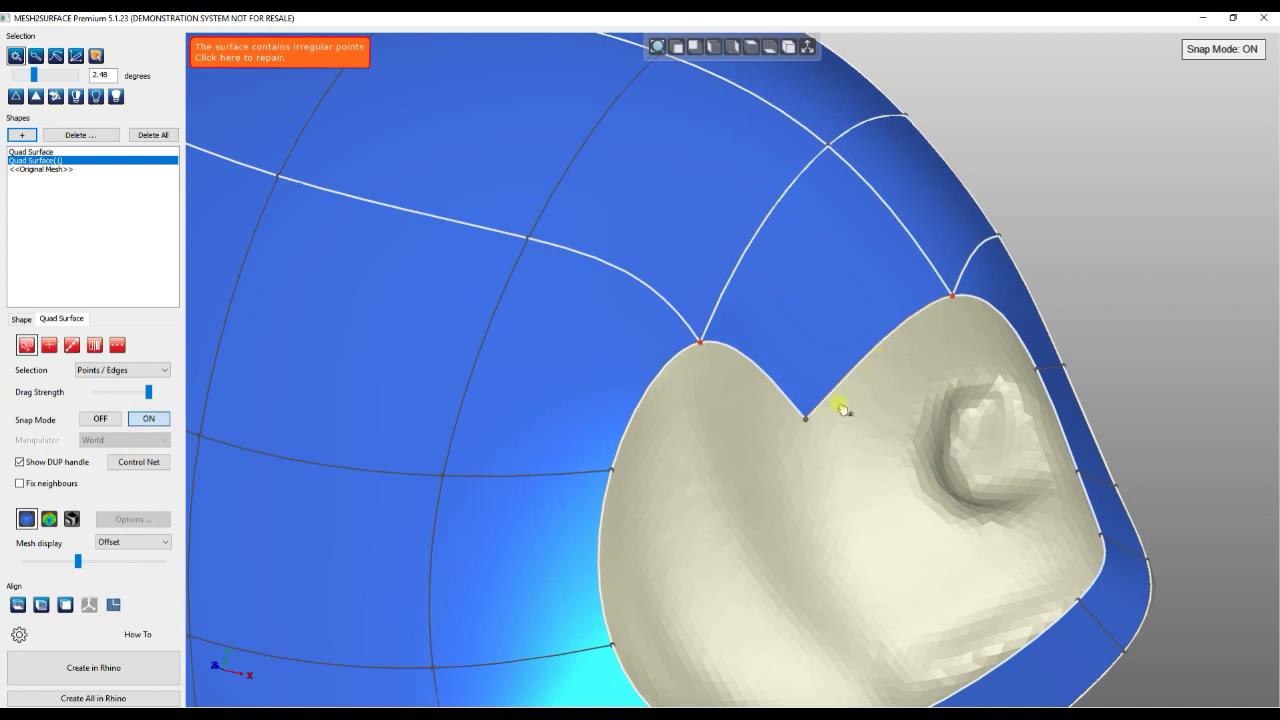
{"action": "left_click_drag", "start_coordinate": [810, 404], "coordinate": [818, 325]}
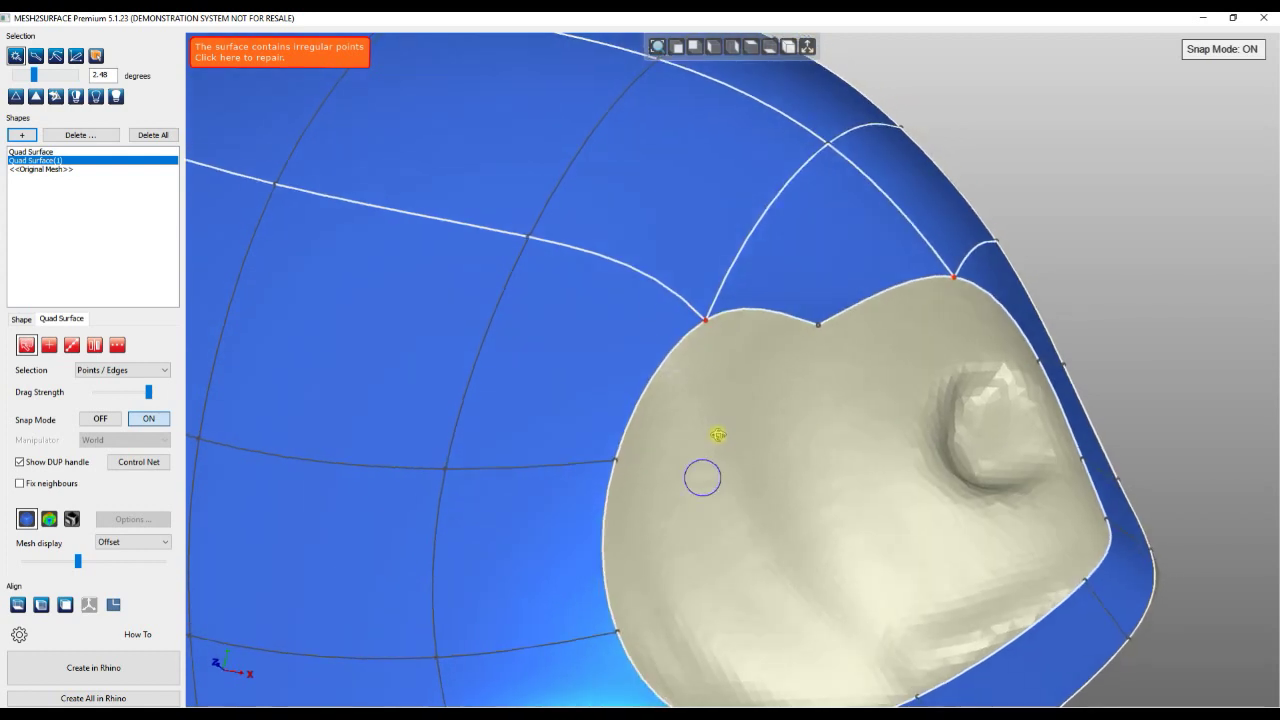
- Add a face inward from the rear edge of the head opening and move its lower corner further forward
{"action": "left_click_drag", "start_coordinate": [655, 378], "coordinate": [712, 437]}
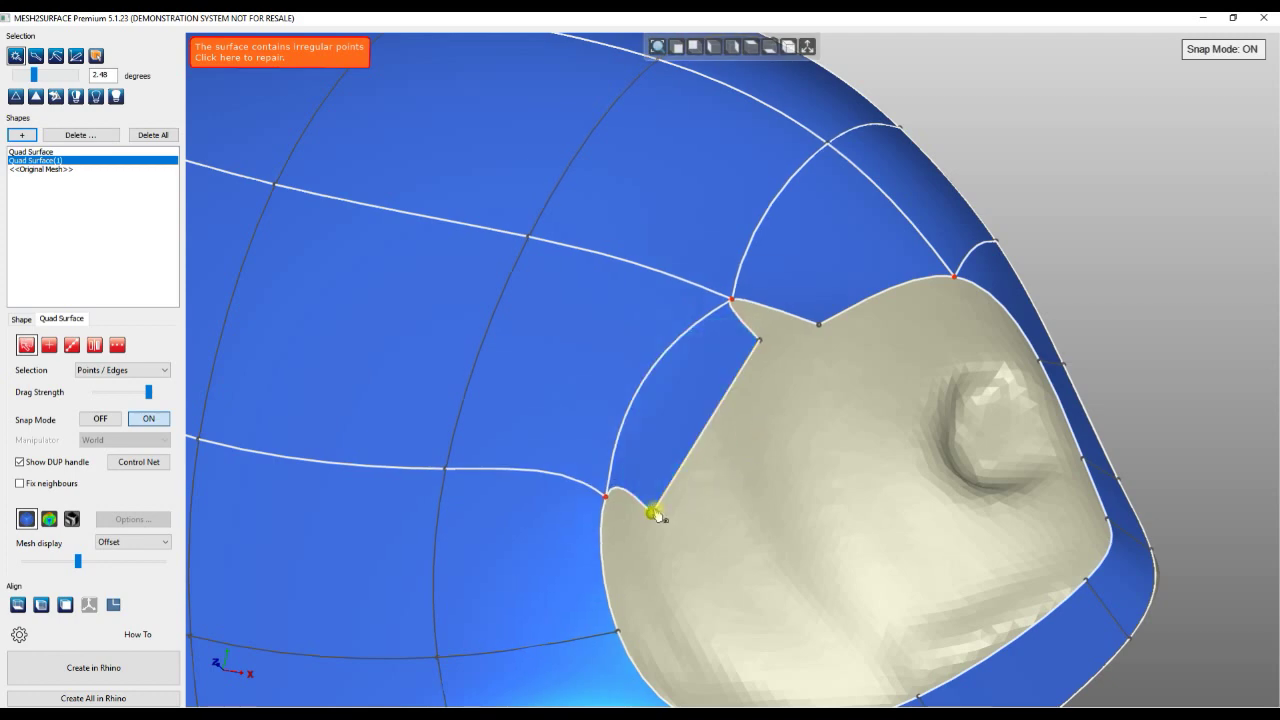
{"action": "left_click_drag", "start_coordinate": [653, 513], "coordinate": [683, 494]}
{"action": "right_click_drag", "start_coordinate": [775, 604], "coordinate": [940, 481]}
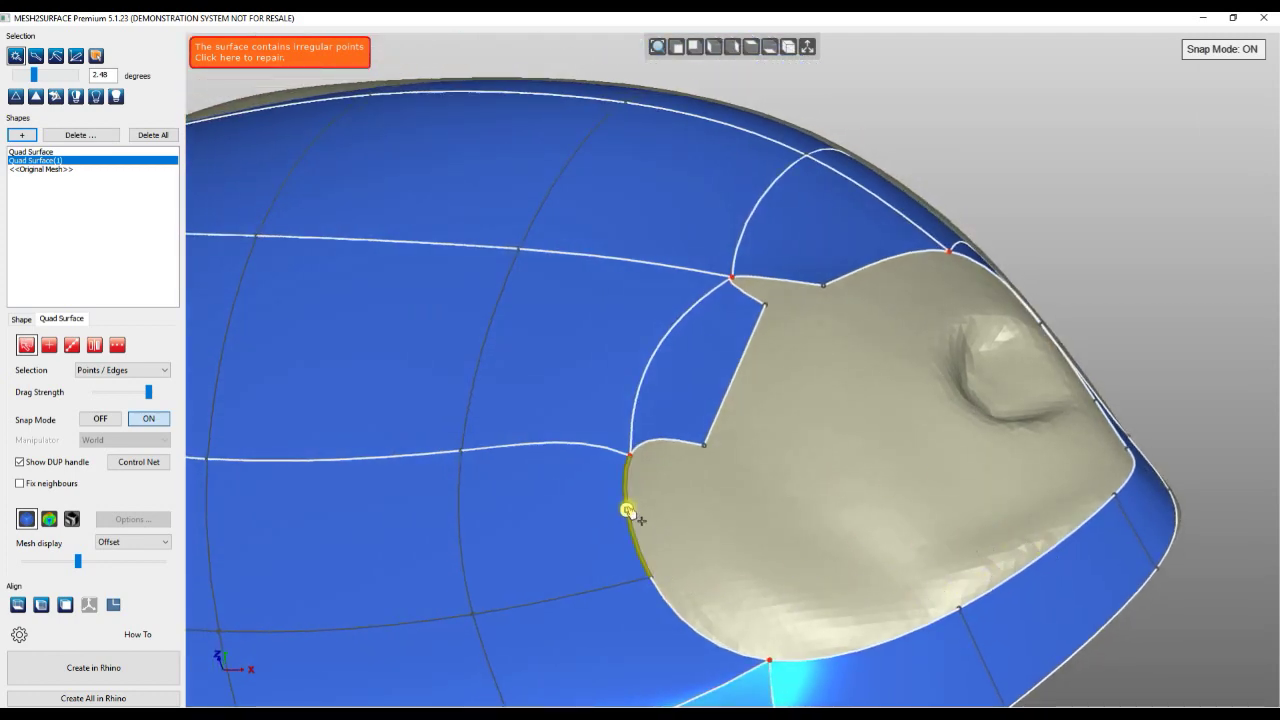
- Continue the inner ring of faces down the rear edge and along the lower edge of the head opening
{"action": "left_click_drag", "start_coordinate": [627, 511], "coordinate": [807, 598]}
{"action": "left_click_drag", "start_coordinate": [866, 655], "coordinate": [975, 549]}
{"action": "right_click_drag", "start_coordinate": [957, 508], "coordinate": [826, 557]}
{"action": "mouse_move", "coordinate": [955, 617]}
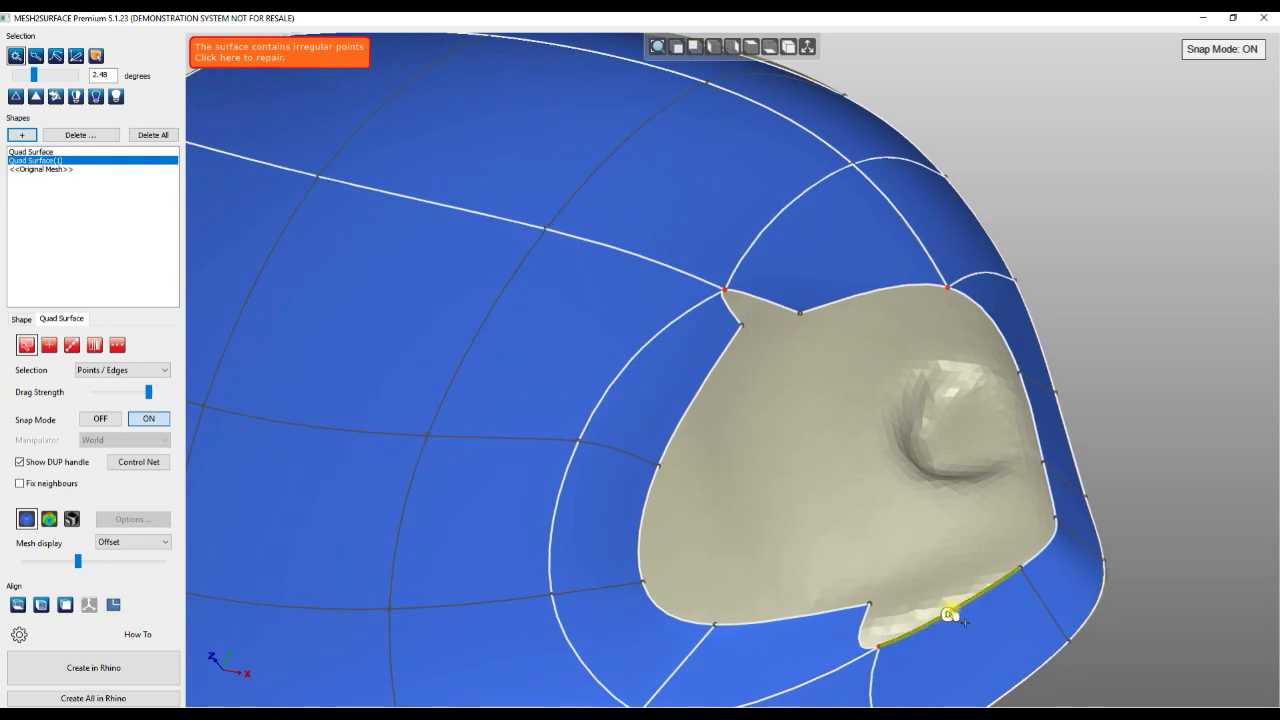
- Add the inner-ring face beside the mouth and merge its end points with the neighbouring faces to close the gaps
{"action": "left_click_drag", "start_coordinate": [946, 612], "coordinate": [929, 572]}
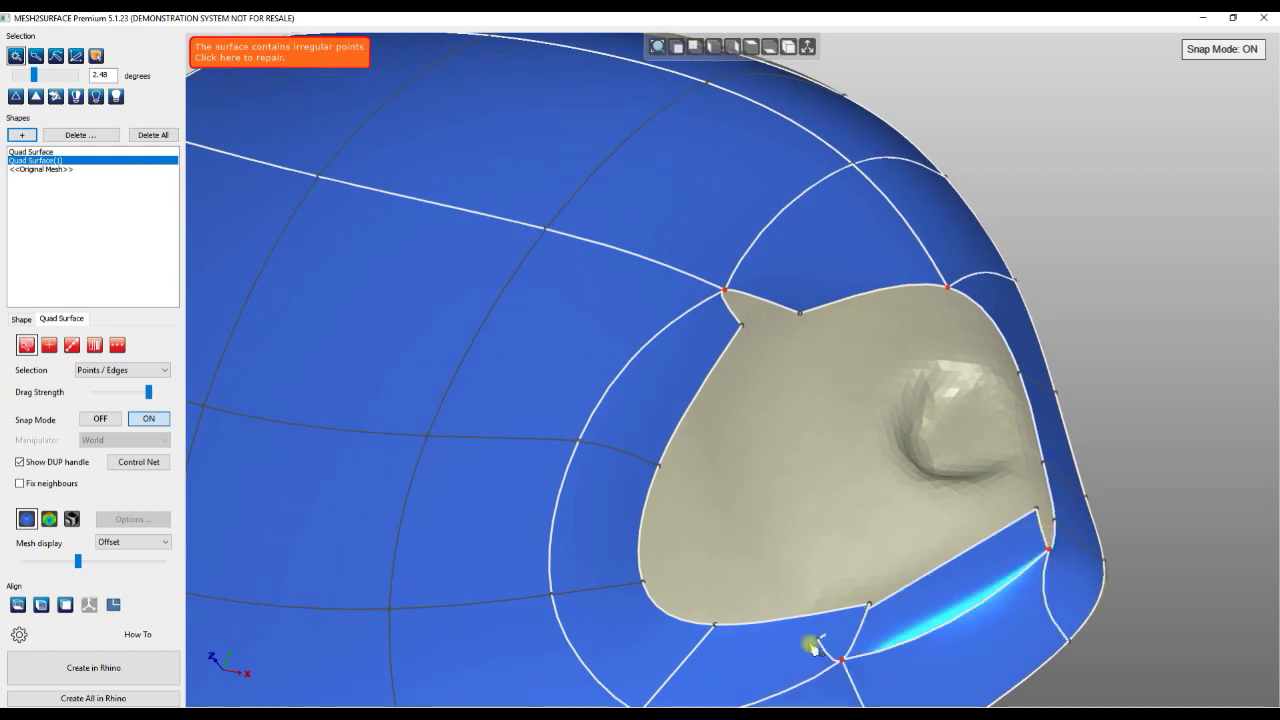
{"action": "left_click_drag", "start_coordinate": [814, 648], "coordinate": [878, 625]}
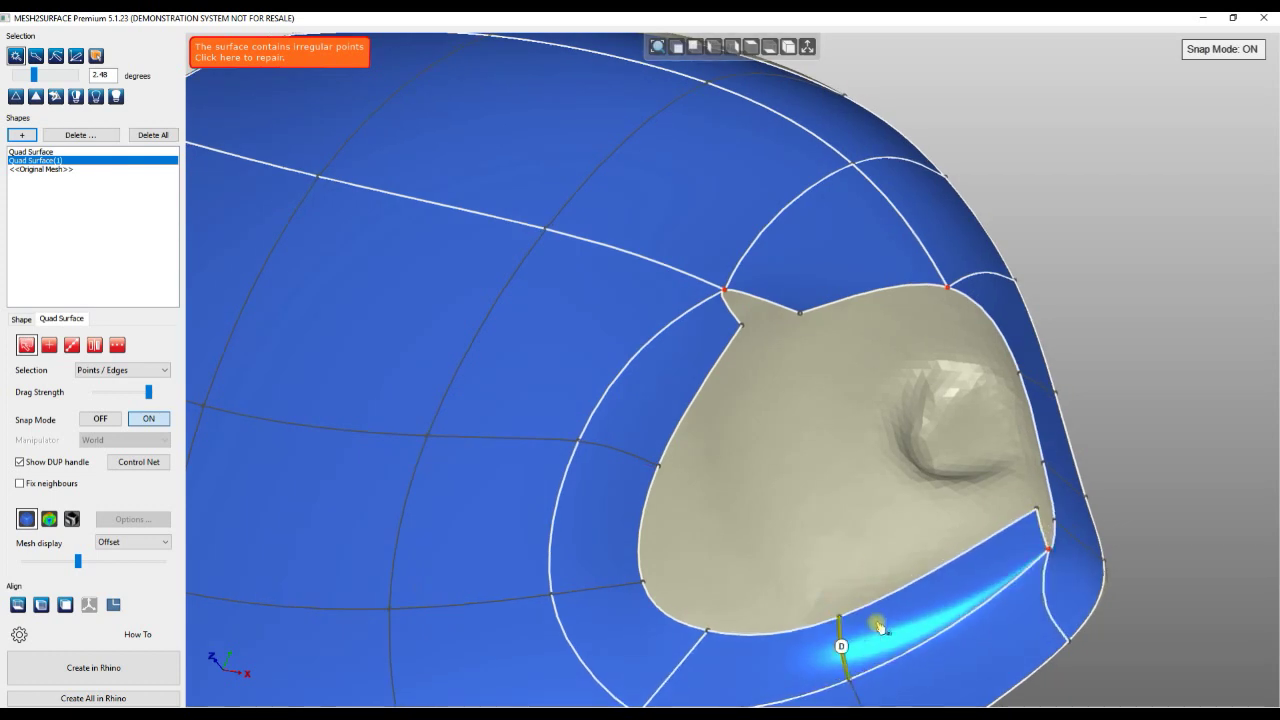
{"action": "right_click_drag", "start_coordinate": [878, 625], "coordinate": [848, 556]}
{"action": "scroll", "coordinate": [968, 554], "scroll_direction": "up", "scroll_amount": 3}
{"action": "left_click_drag", "start_coordinate": [973, 552], "coordinate": [1003, 578]}
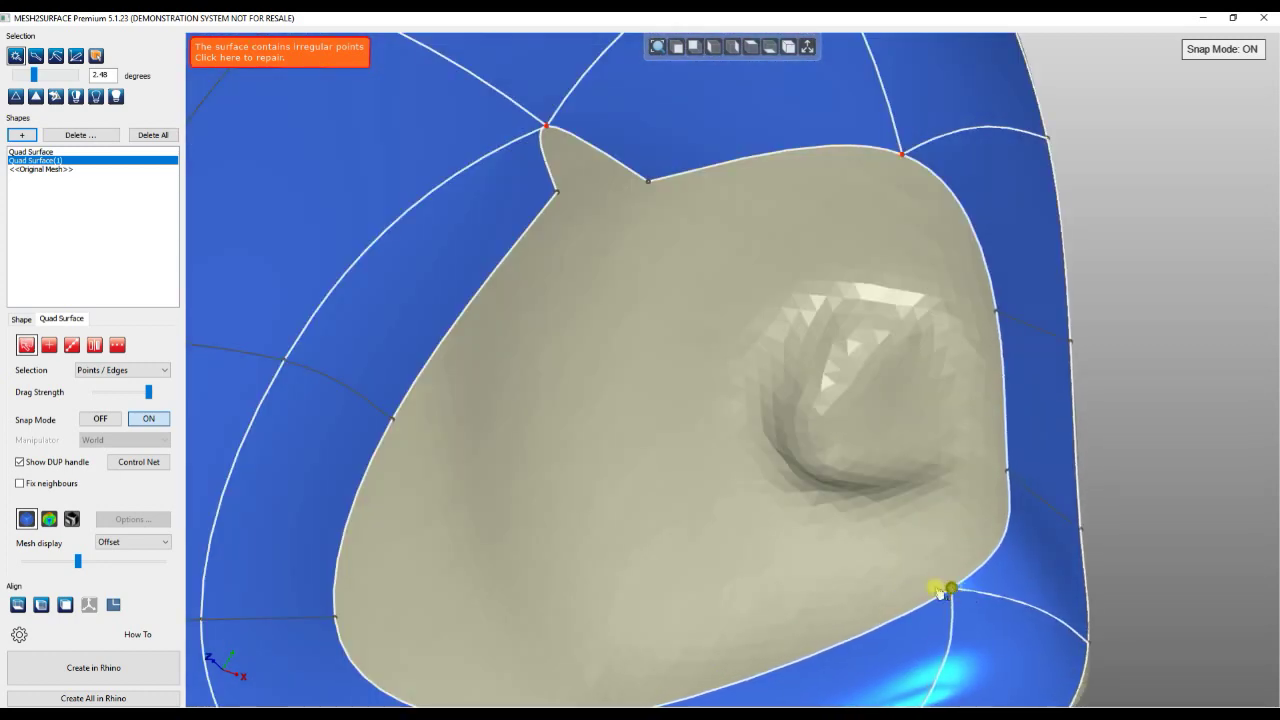
- Merge the two free corners at the upper rear of the head opening and adjust the lower rear point of the inner ring
{"action": "scroll", "coordinate": [846, 520], "scroll_direction": "down", "scroll_amount": 5}
{"action": "right_click_drag", "start_coordinate": [816, 478], "coordinate": [838, 563]}
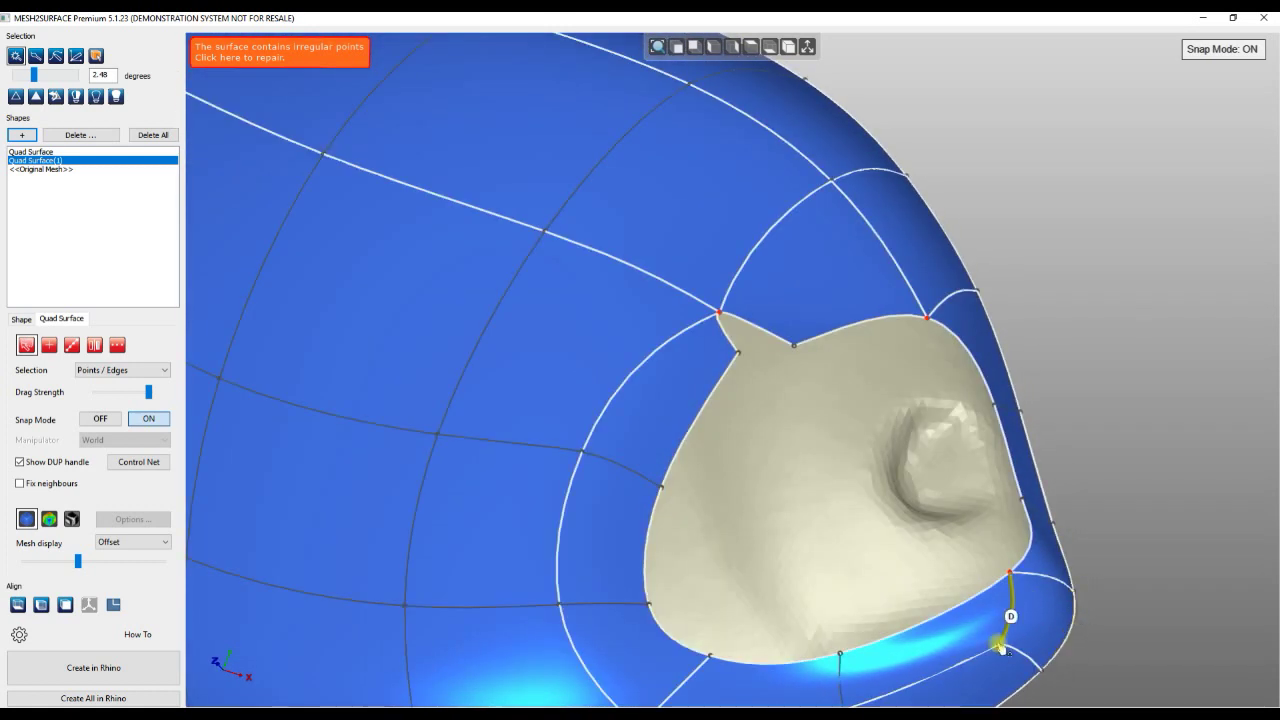
{"action": "right_click_drag", "start_coordinate": [832, 512], "coordinate": [815, 568]}
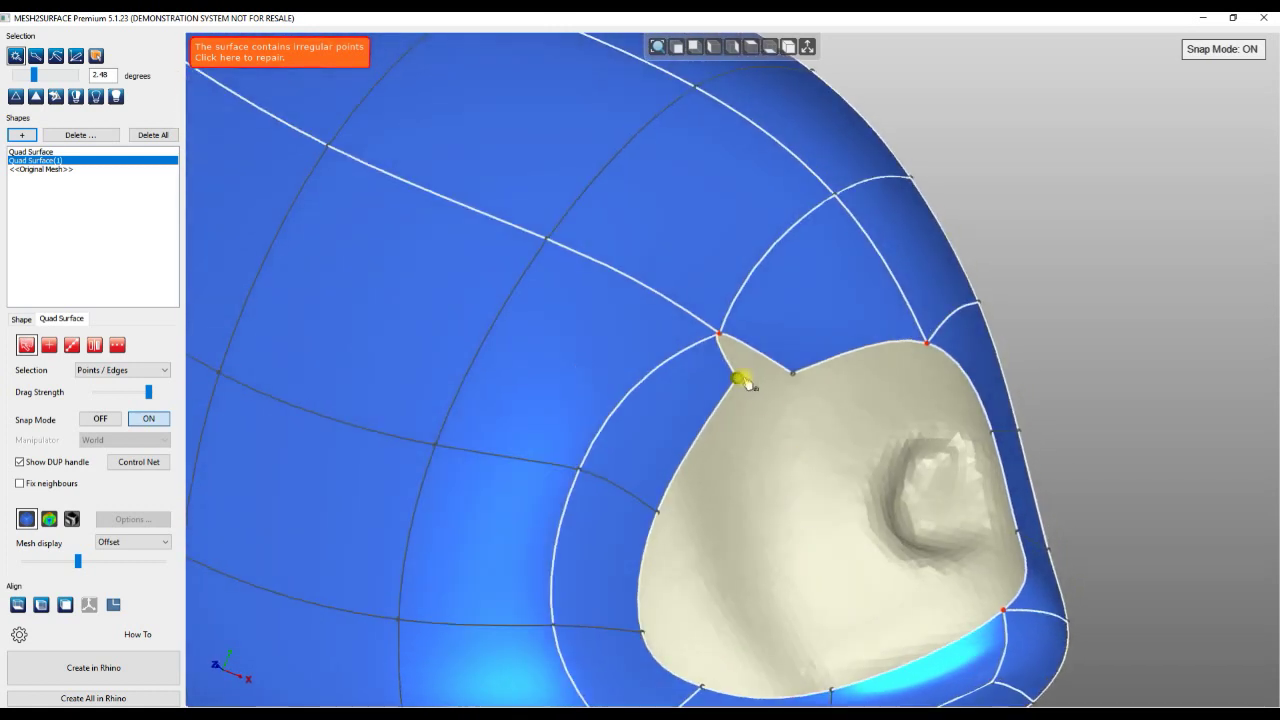
{"action": "left_click_drag", "start_coordinate": [748, 383], "coordinate": [828, 437]}
{"action": "left_click_drag", "start_coordinate": [792, 389], "coordinate": [790, 355]}
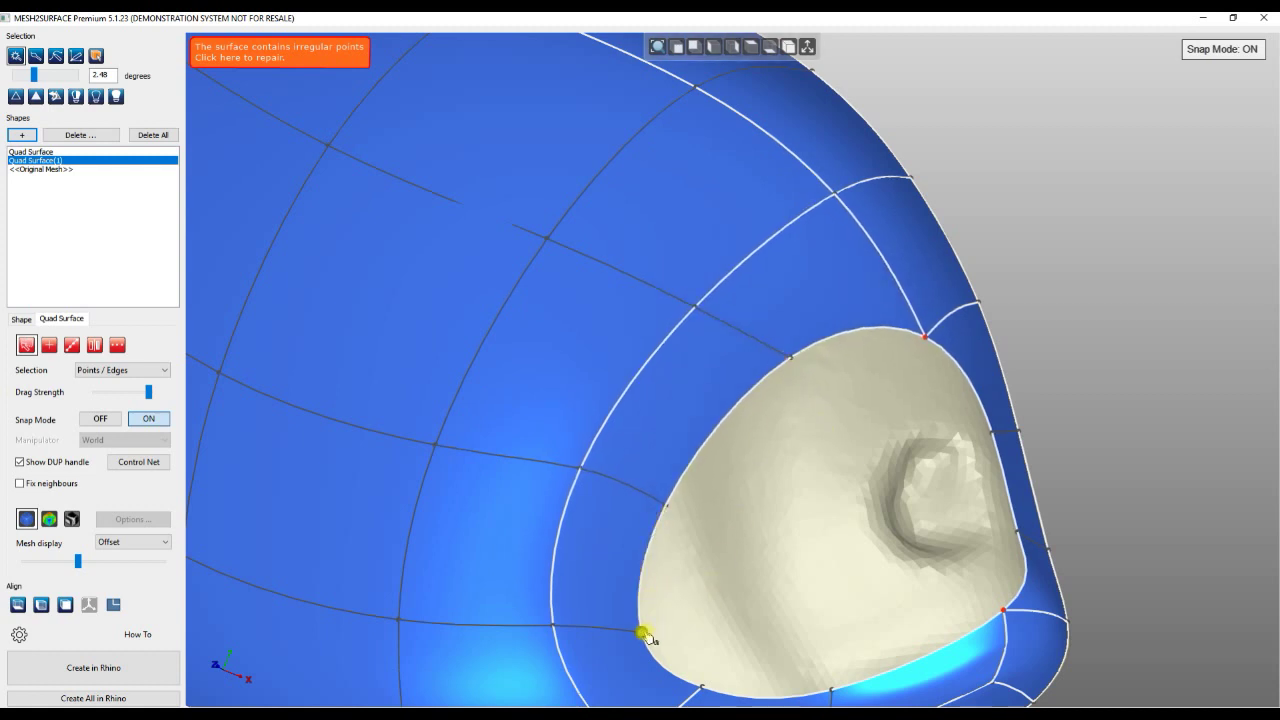
{"action": "left_click_drag", "start_coordinate": [645, 635], "coordinate": [677, 592]}
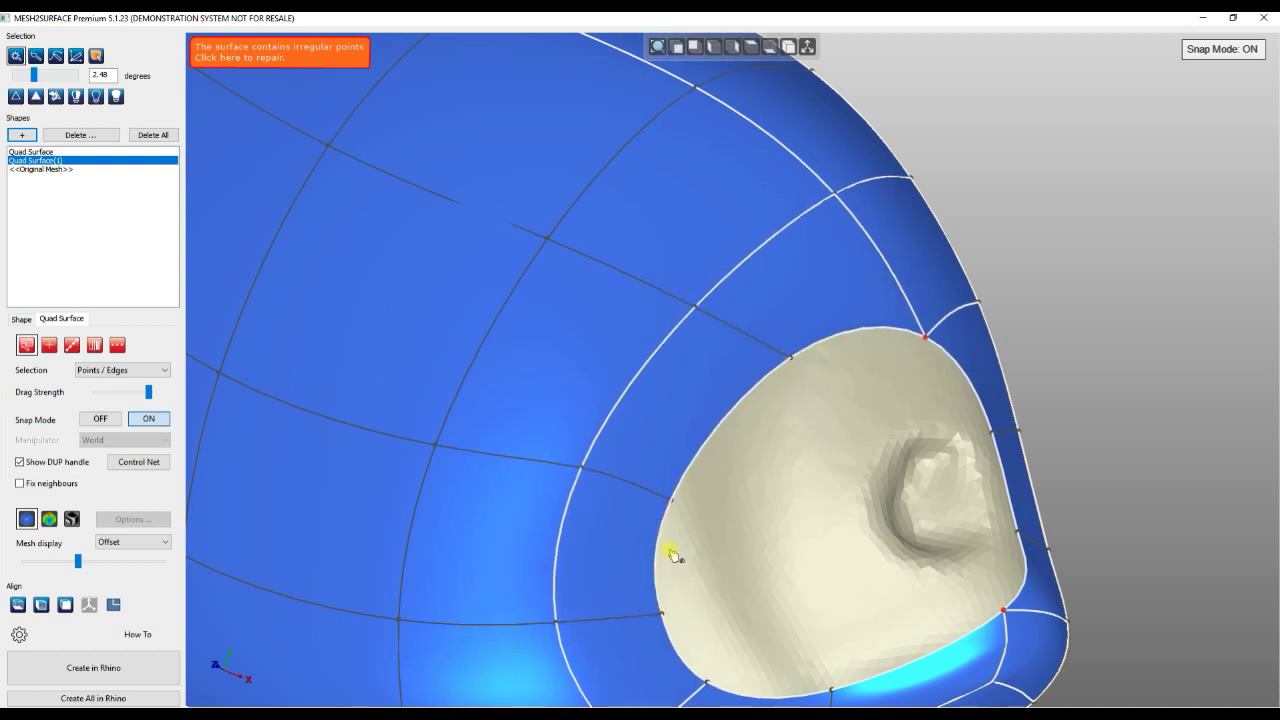
- Select the front edge chain of the head opening, extend it inward toward the eye and adjust the new faces' inner points
{"action": "right_click_drag", "start_coordinate": [836, 477], "coordinate": [716, 474]}
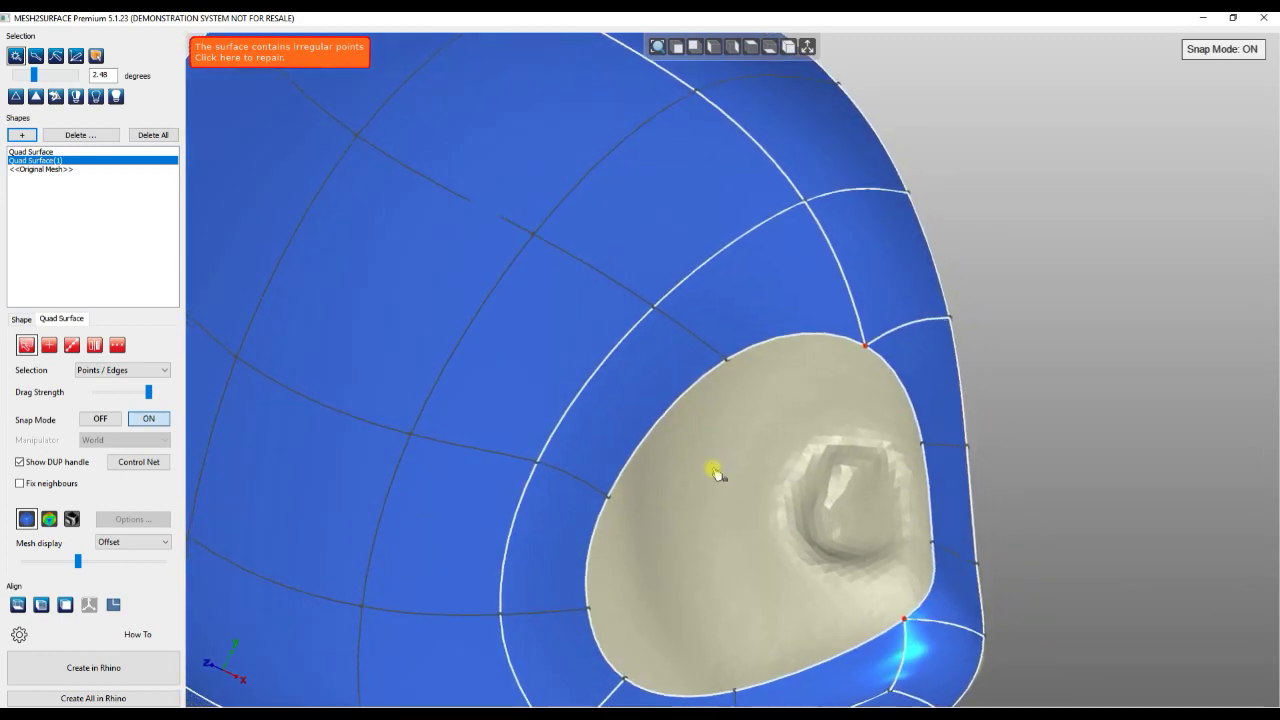
{"action": "left_click", "coordinate": [914, 412]}
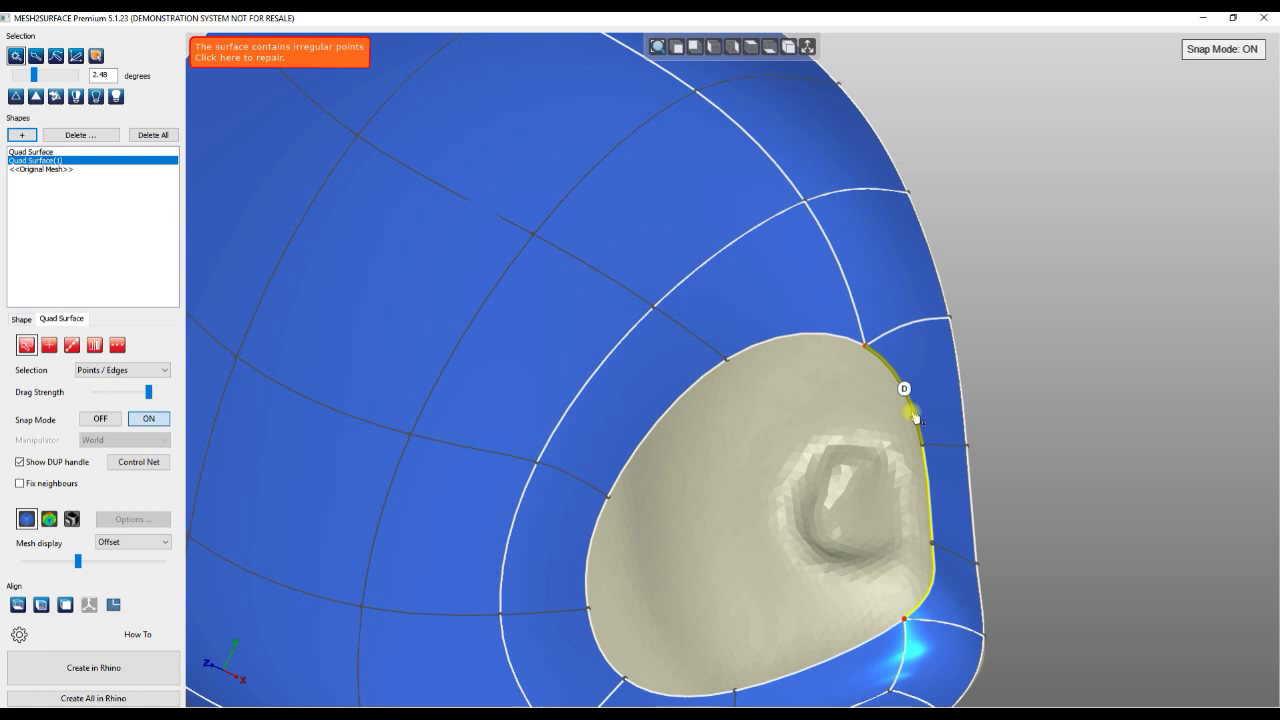
{"action": "left_click_drag", "start_coordinate": [916, 418], "coordinate": [883, 441]}
{"action": "mouse_move", "coordinate": [858, 364]}
{"action": "left_mouse_down"}
{"action": "mouse_move", "coordinate": [849, 337]}
{"action": "mouse_move", "coordinate": [837, 357]}
{"action": "left_mouse_up"}
{"action": "left_click_drag", "start_coordinate": [890, 455], "coordinate": [904, 449]}
{"action": "left_click_drag", "start_coordinate": [906, 535], "coordinate": [911, 536]}
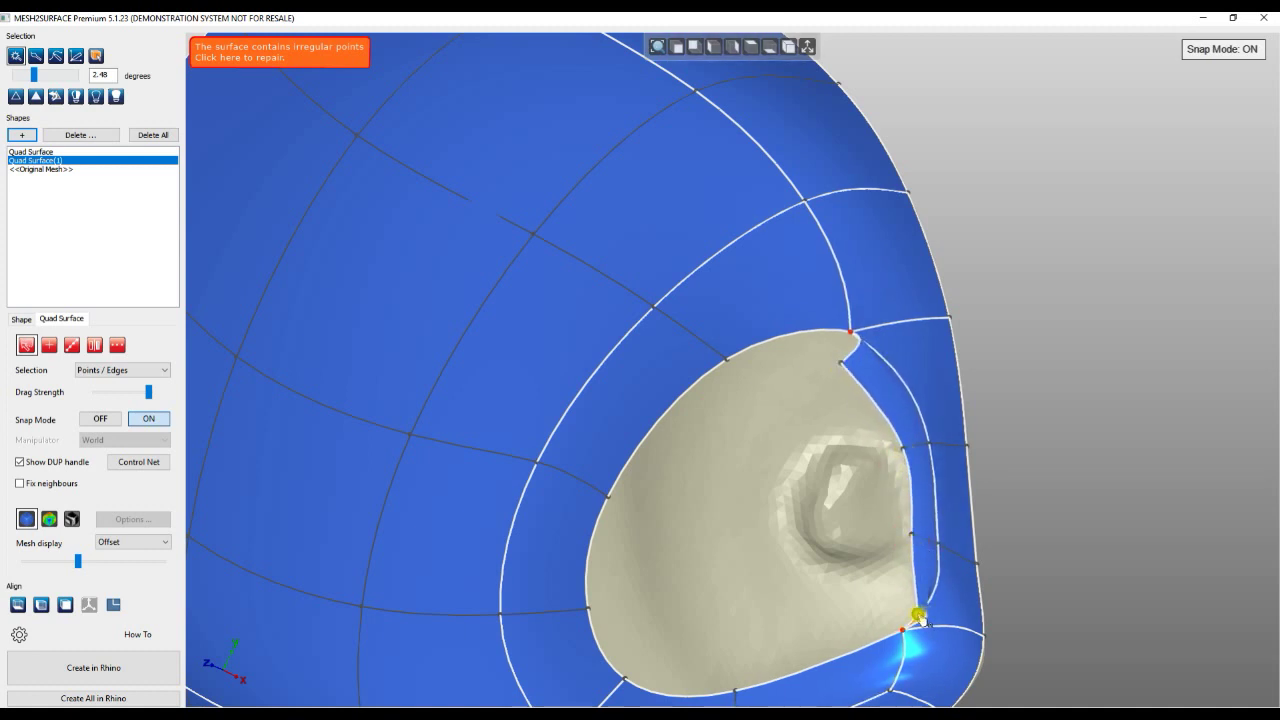
{"action": "left_click_drag", "start_coordinate": [918, 615], "coordinate": [893, 577]}
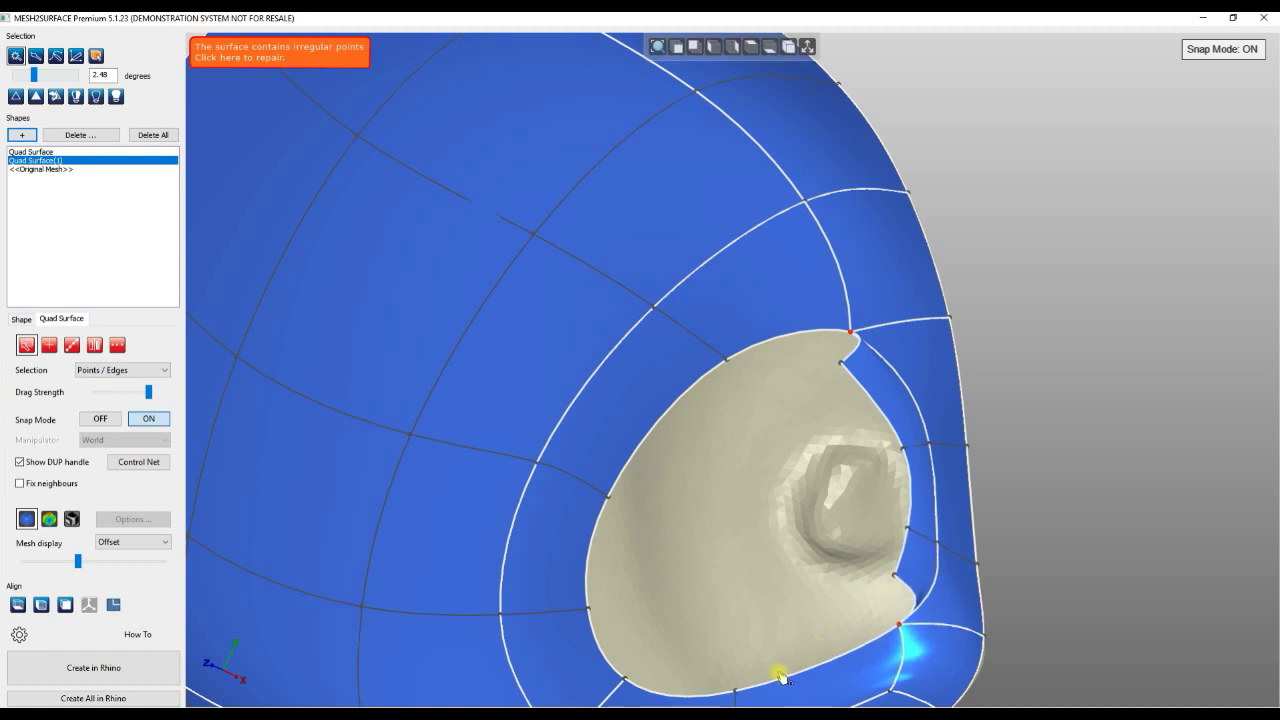
- Extend the lower edge of the head opening inward, merge the new face with the front faces and move its free corner below the eye
{"action": "left_click", "coordinate": [822, 668]}
{"action": "left_click_drag", "start_coordinate": [828, 668], "coordinate": [807, 630]}
{"action": "left_click_drag", "start_coordinate": [930, 585], "coordinate": [884, 582]}
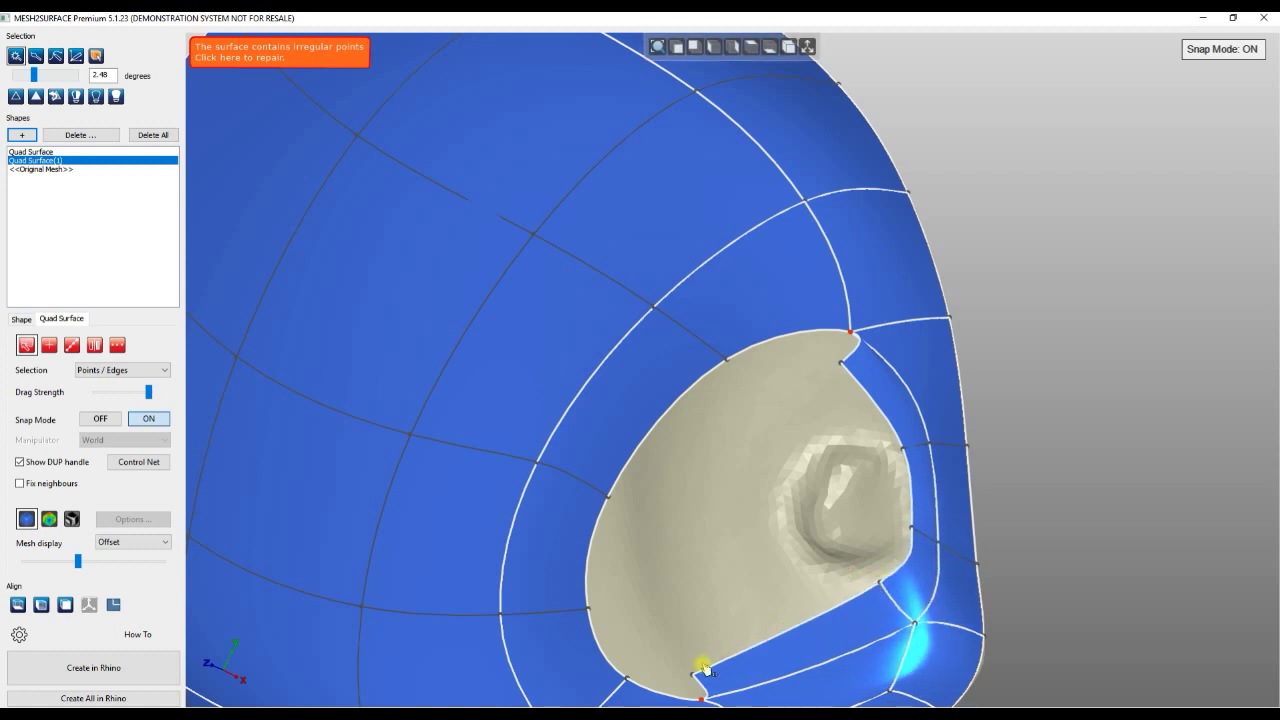
{"action": "left_click_drag", "start_coordinate": [693, 675], "coordinate": [800, 586]}
{"action": "right_click_drag", "start_coordinate": [681, 450], "coordinate": [689, 394]}
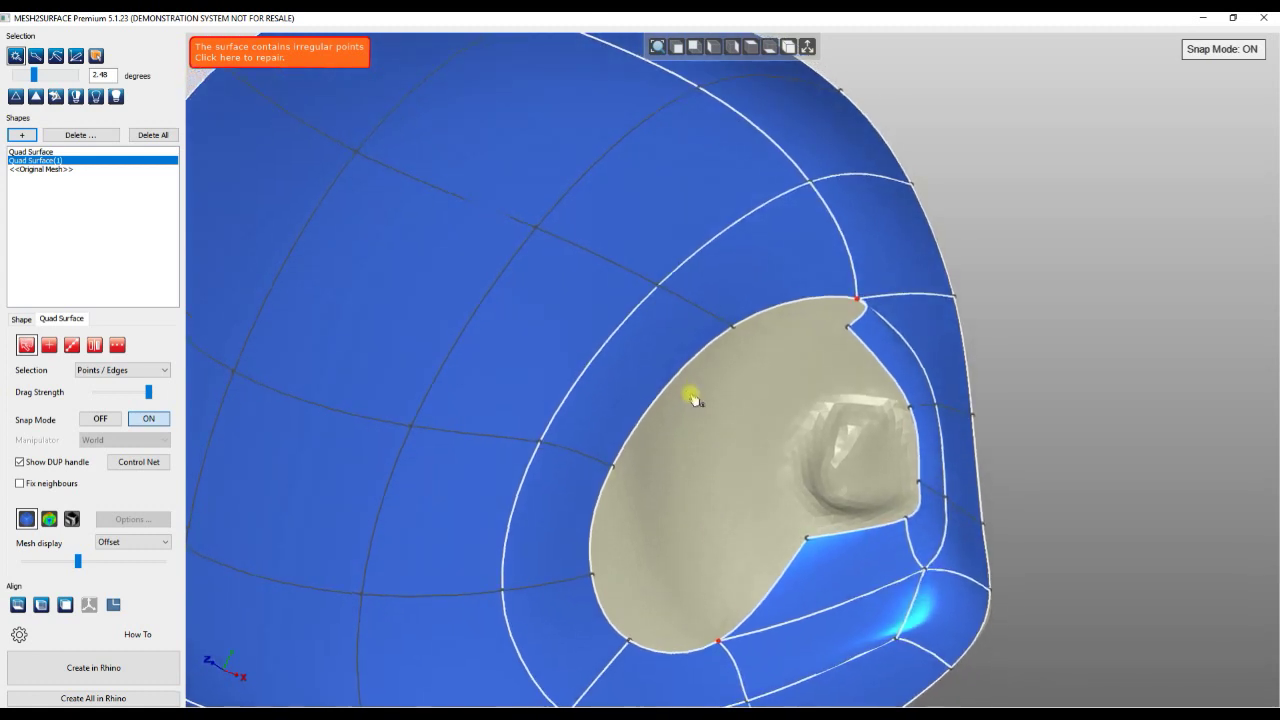
- Extend the rear edges of the head opening inward and join them to the lower faces with a new merged face
{"action": "left_click_drag", "start_coordinate": [663, 394], "coordinate": [736, 442]}
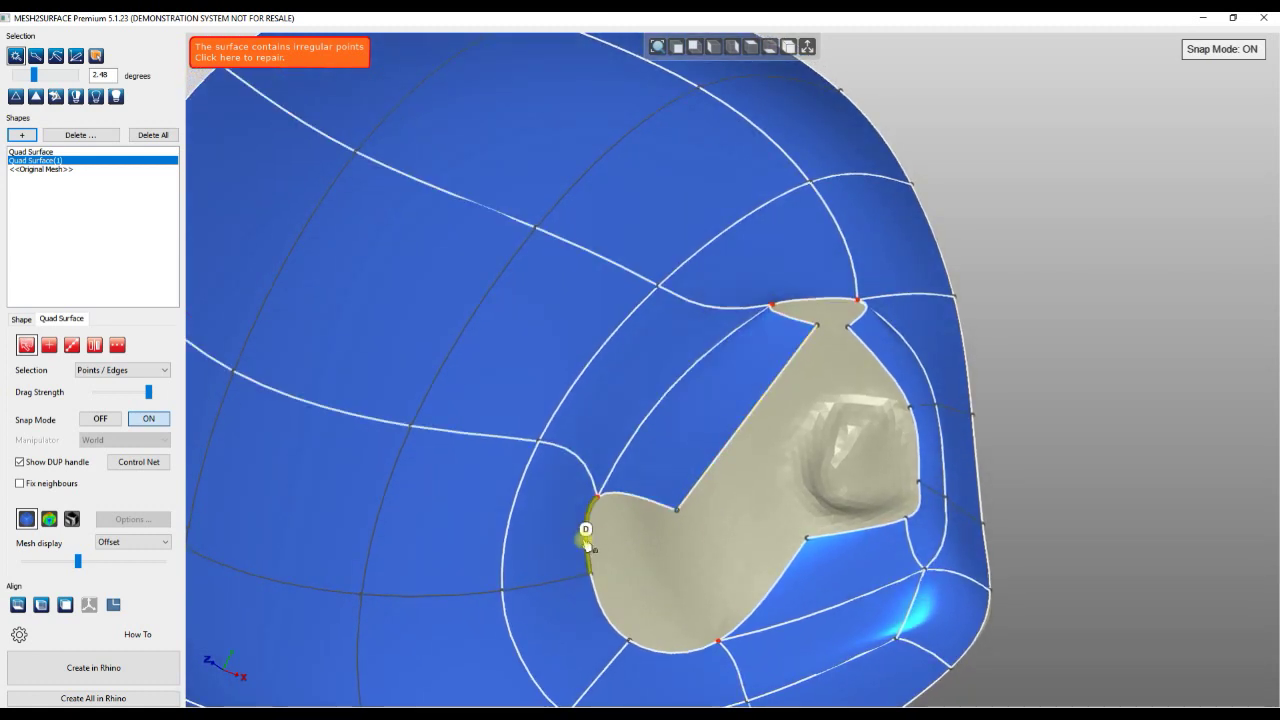
{"action": "left_click_drag", "start_coordinate": [588, 540], "coordinate": [682, 589]}
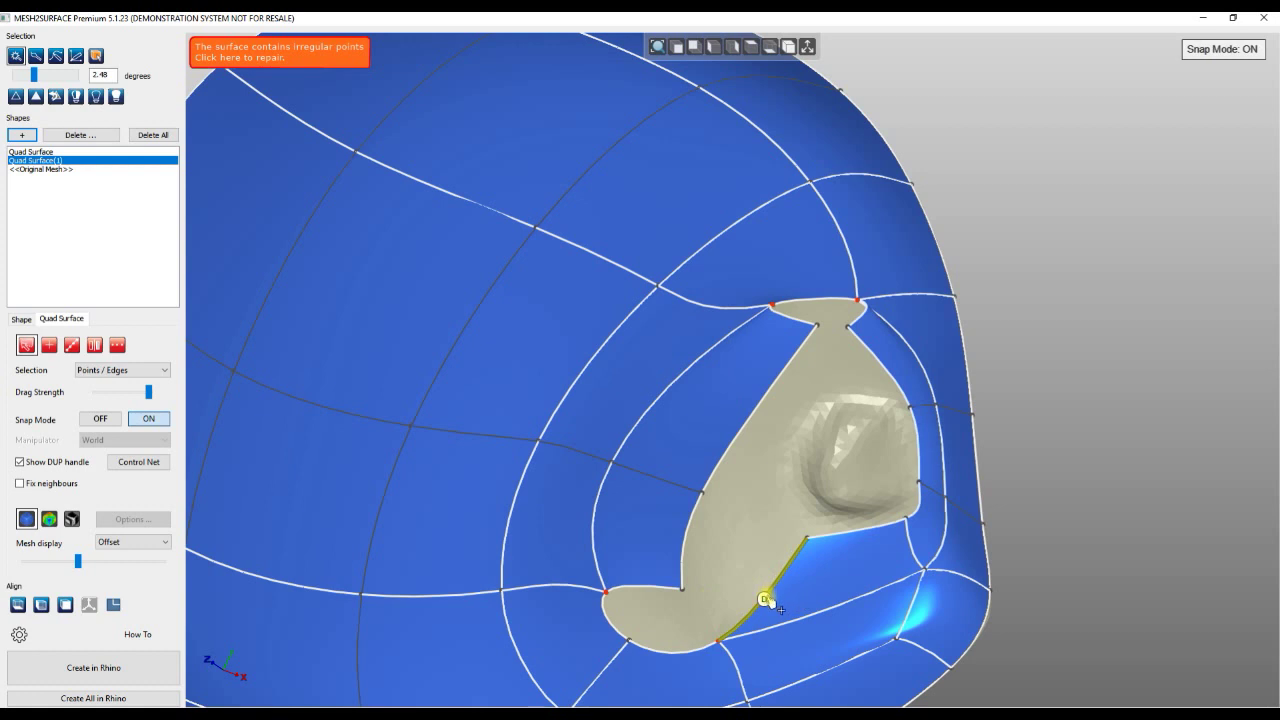
{"action": "left_click_drag", "start_coordinate": [766, 600], "coordinate": [732, 528]}
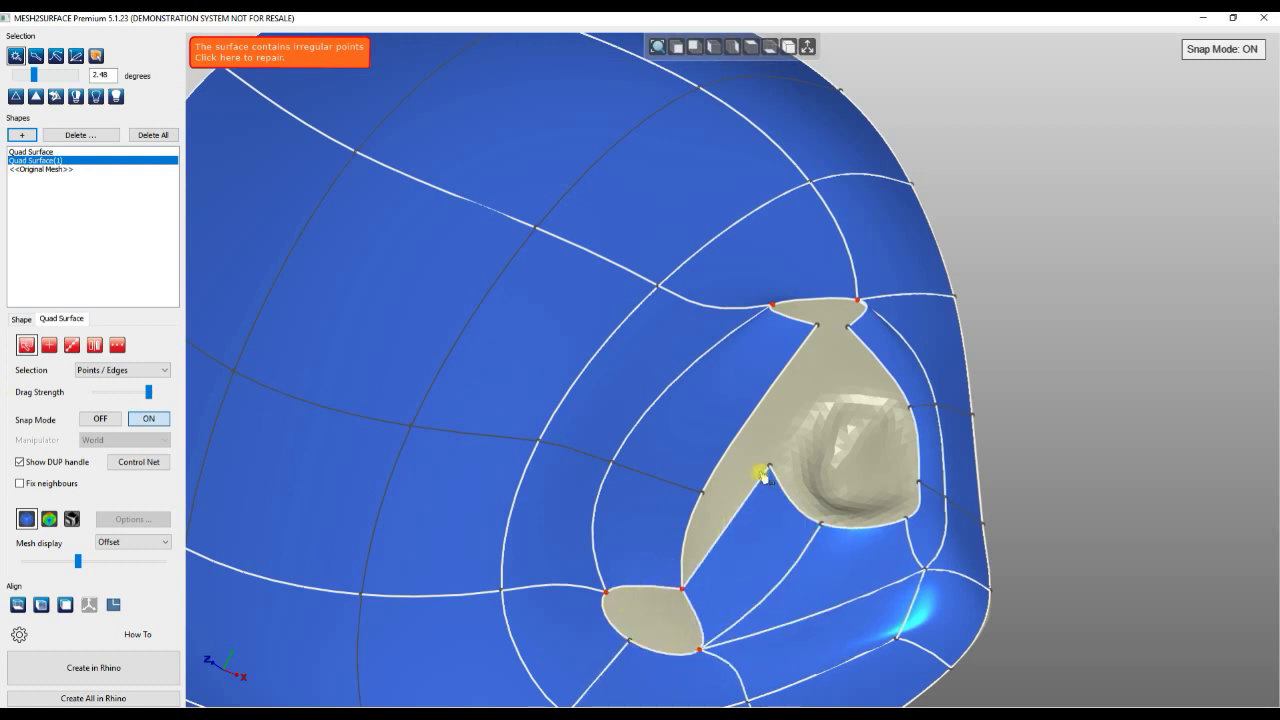
{"action": "left_click_drag", "start_coordinate": [768, 466], "coordinate": [703, 492]}
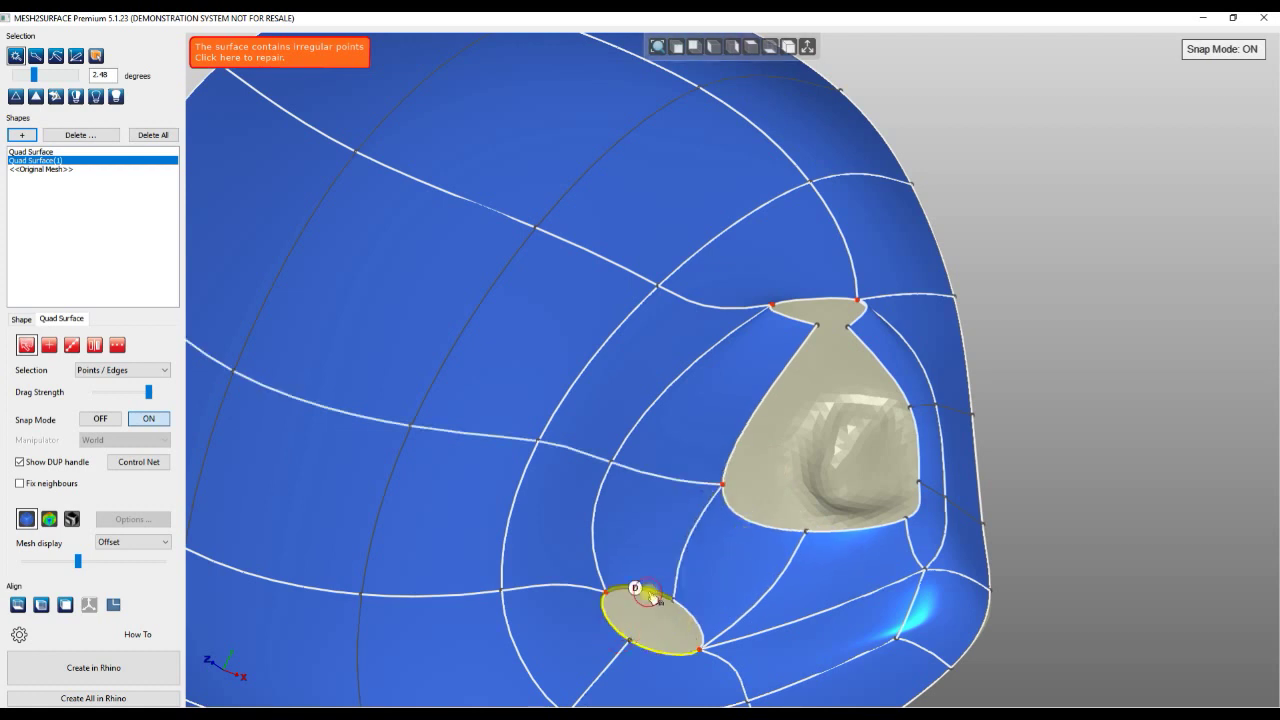
- Close the four-sided hole at the lower rear of the inner ring and adjust the edge point below the eye
{"action": "right_click", "coordinate": [695, 618]}
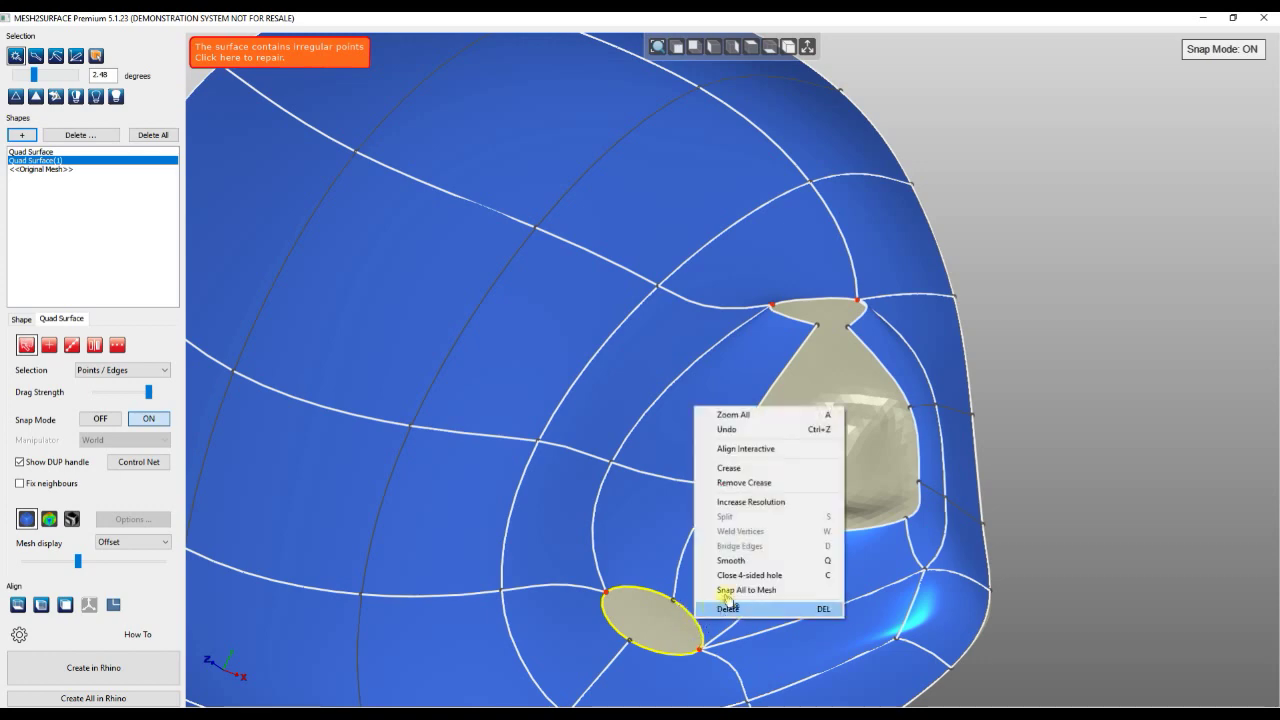
{"action": "left_click", "coordinate": [749, 576]}
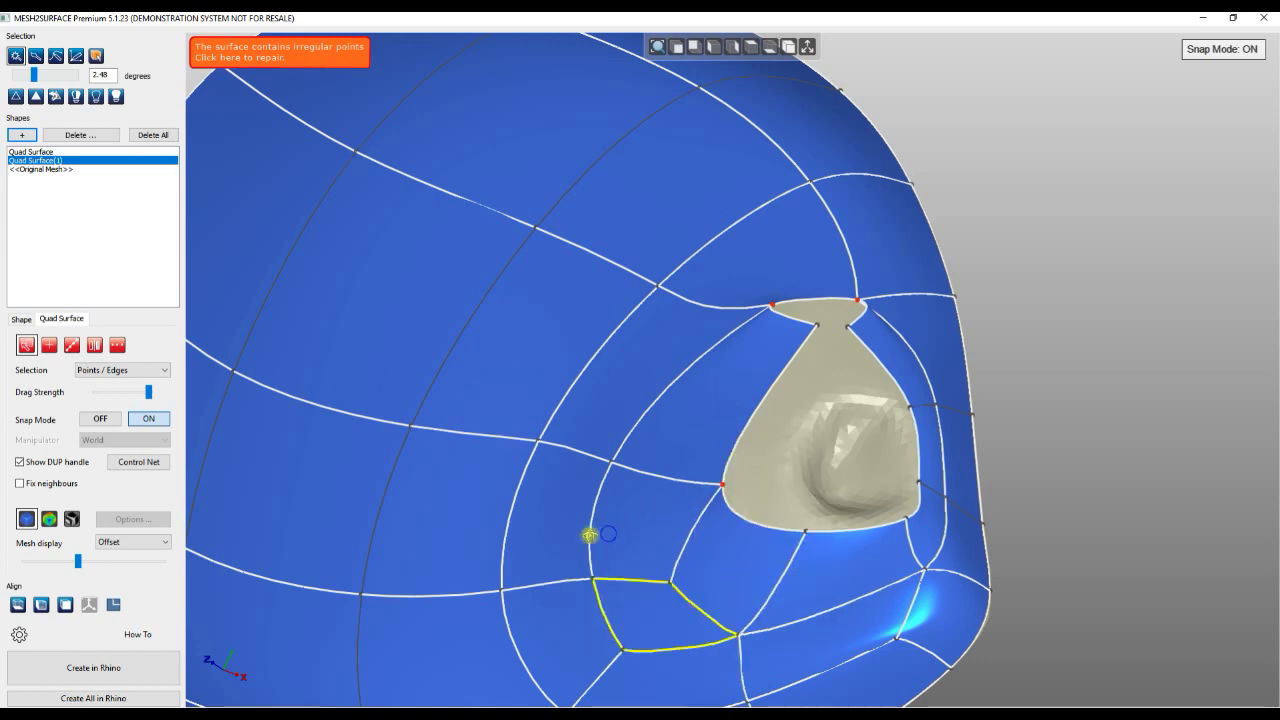
{"action": "right_click_drag", "start_coordinate": [590, 535], "coordinate": [737, 602]}
{"action": "left_click_drag", "start_coordinate": [795, 530], "coordinate": [878, 506]}
{"action": "right_click_drag", "start_coordinate": [888, 414], "coordinate": [874, 425]}
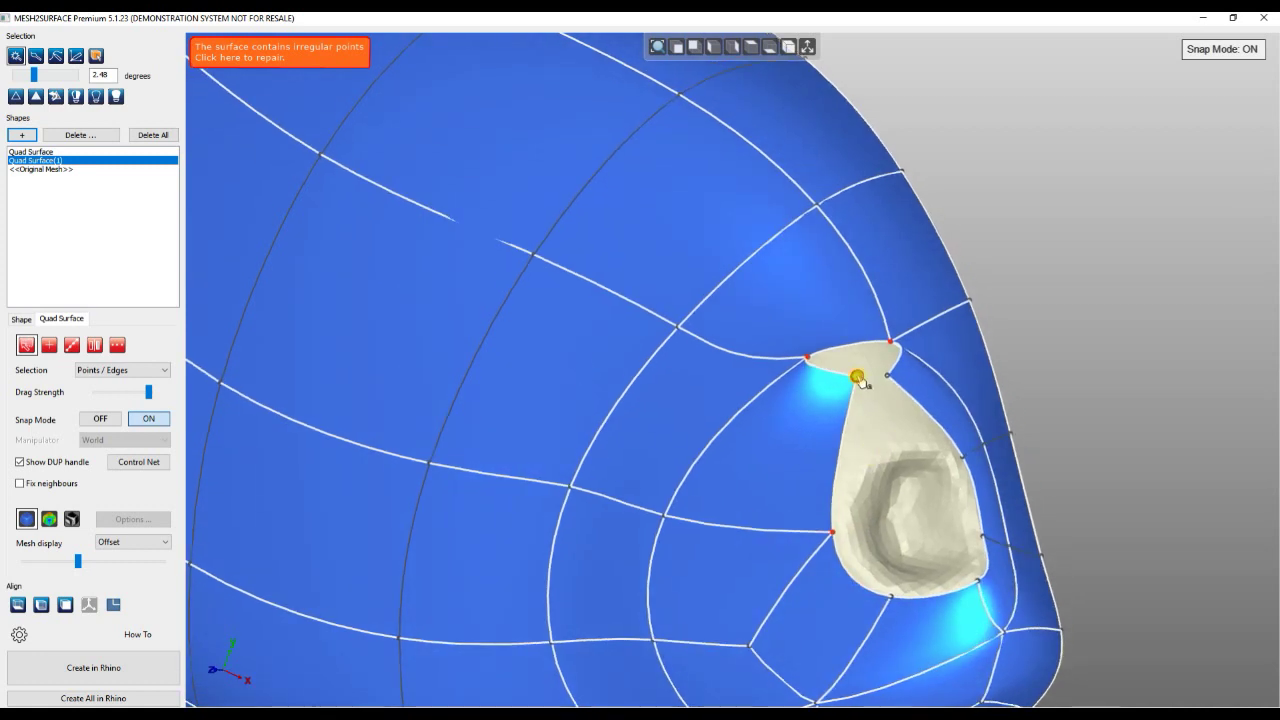
- Adjust the upper rear corner of the opening and merge it with the free corner of the front faces above the eye
{"action": "left_click_drag", "start_coordinate": [858, 377], "coordinate": [844, 399]}
{"action": "left_click", "coordinate": [831, 474]}
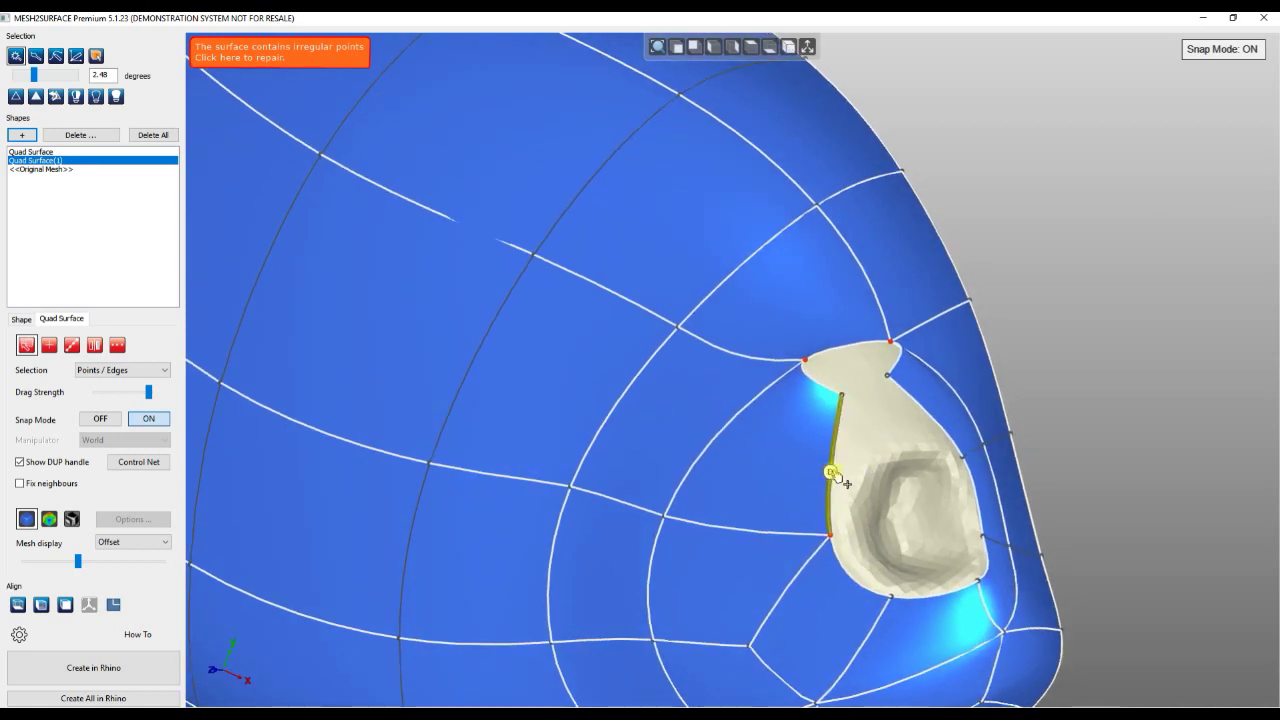
{"action": "left_click", "coordinate": [838, 475]}
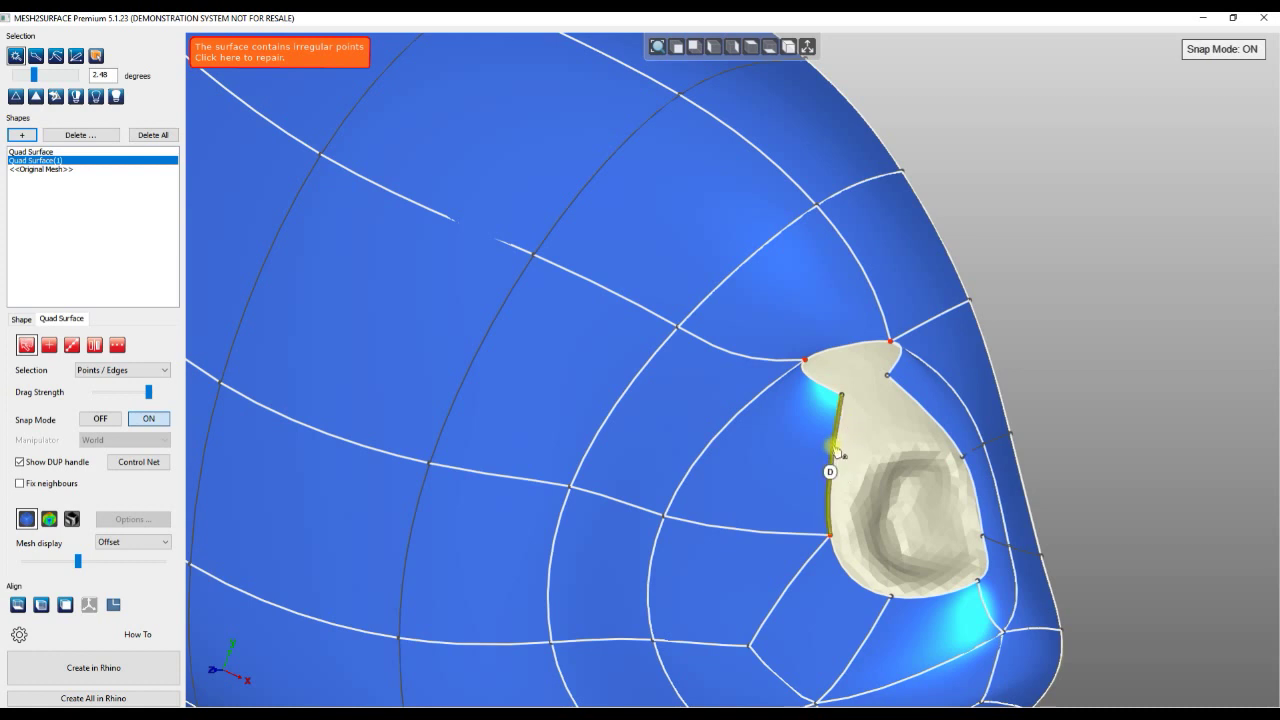
{"action": "left_click_drag", "start_coordinate": [838, 457], "coordinate": [861, 404]}
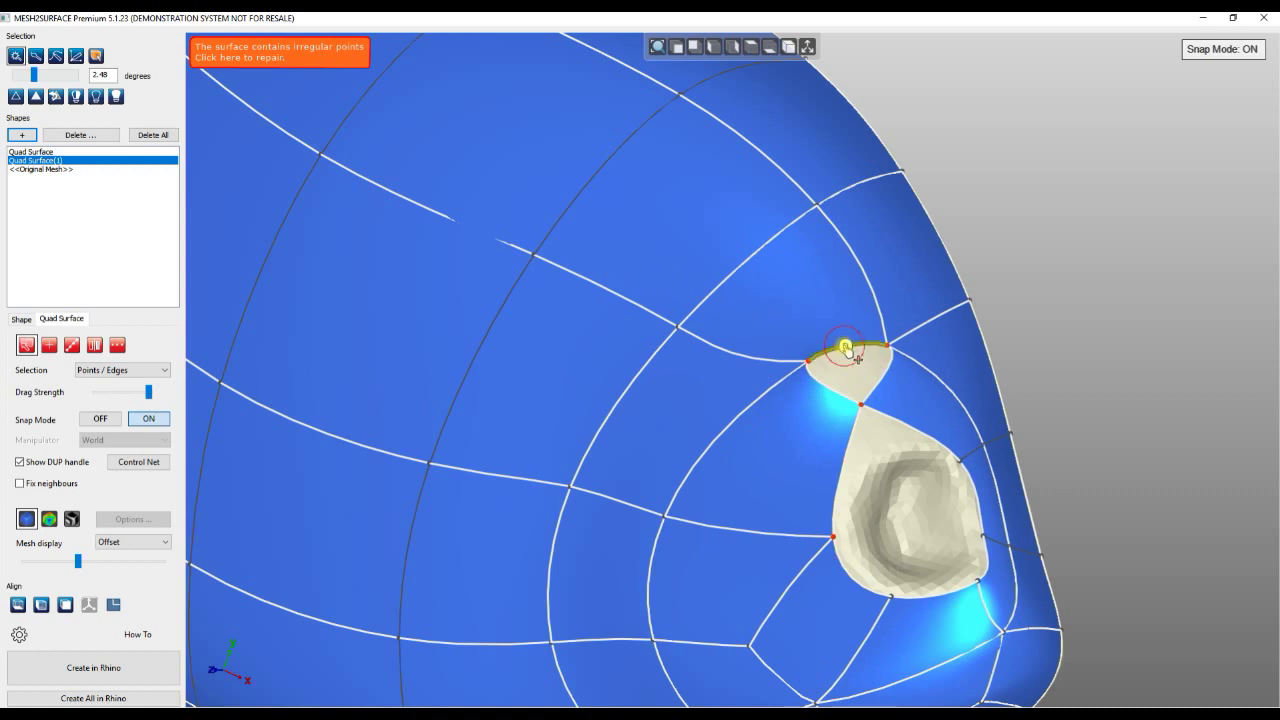
- Split the upper edge of the three-sided gap above the eye, adjust the new point and fill the gap with faces
{"action": "right_click", "coordinate": [844, 346]}
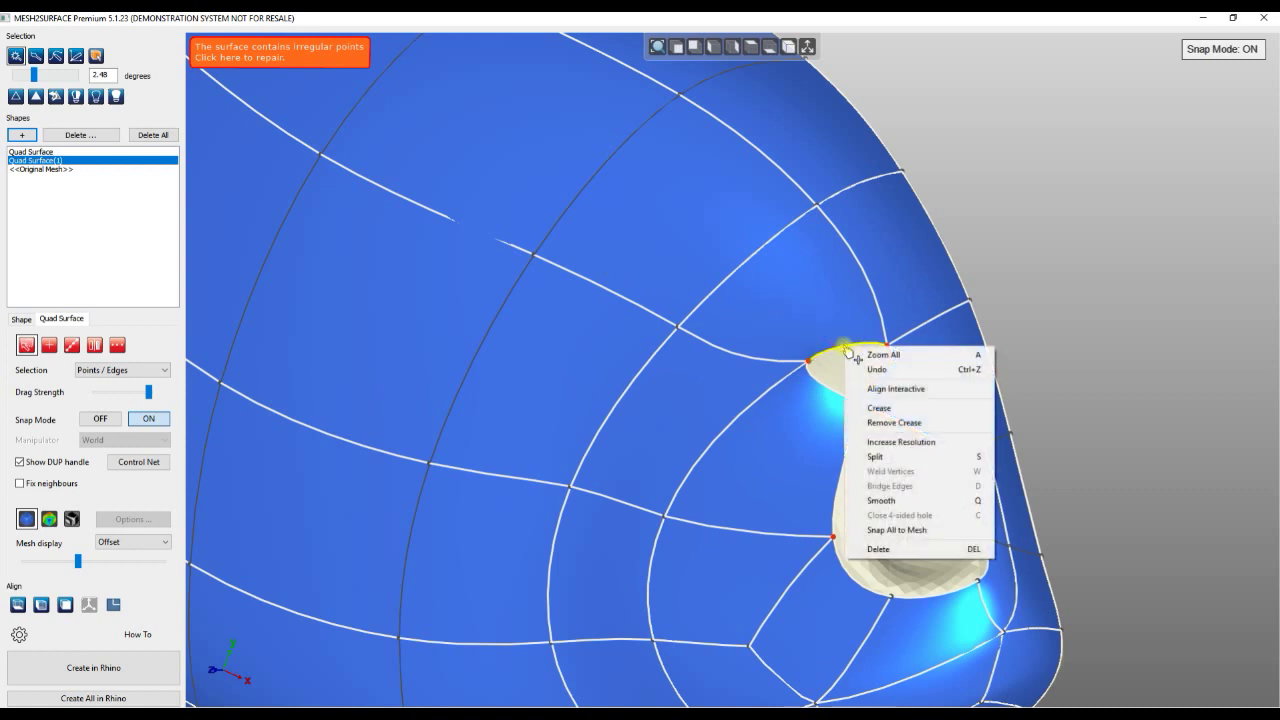
{"action": "left_click", "coordinate": [891, 458]}
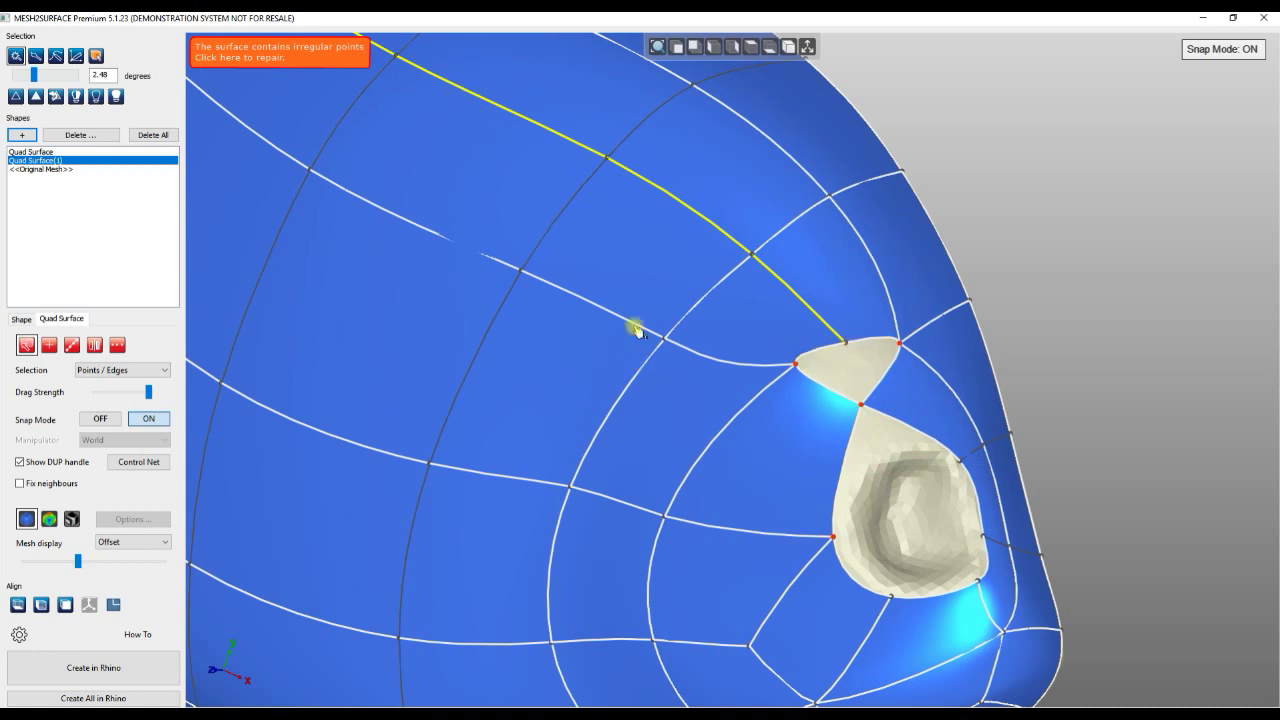
{"action": "middle_click_drag", "start_coordinate": [635, 328], "coordinate": [727, 399]}
{"action": "left_click_drag", "start_coordinate": [940, 420], "coordinate": [932, 396]}
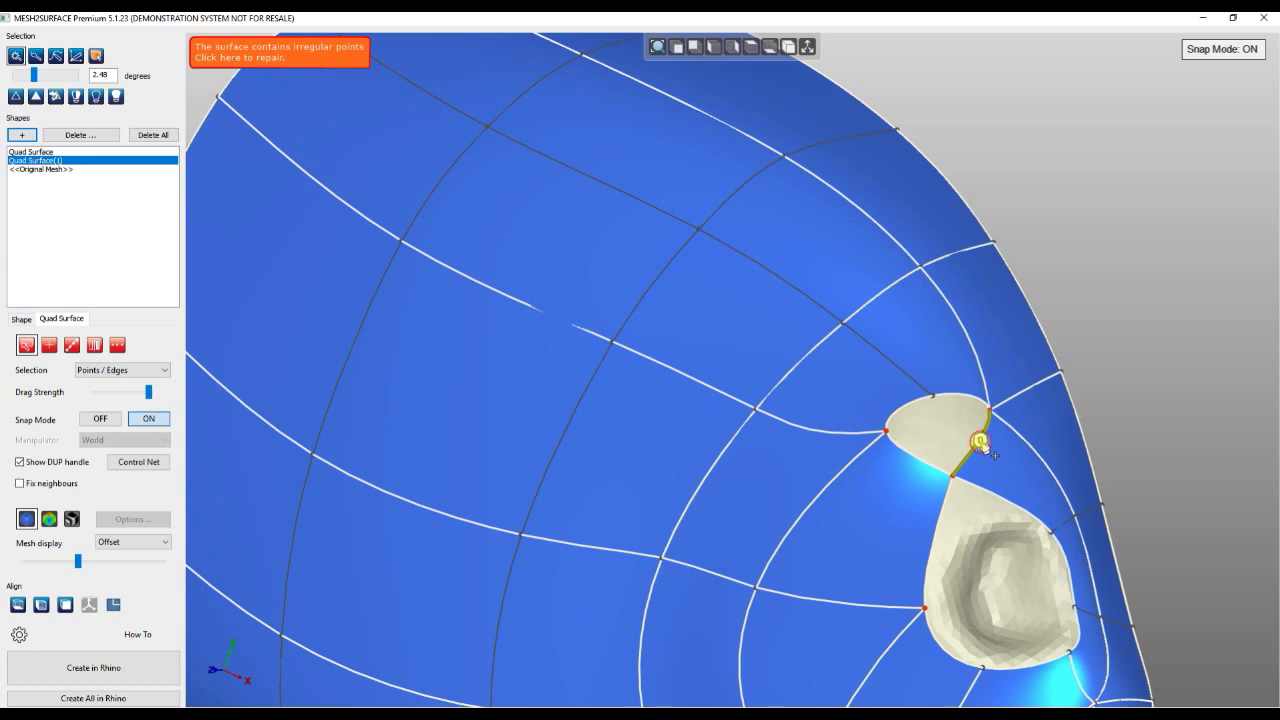
{"action": "left_click_drag", "start_coordinate": [980, 442], "coordinate": [902, 478]}
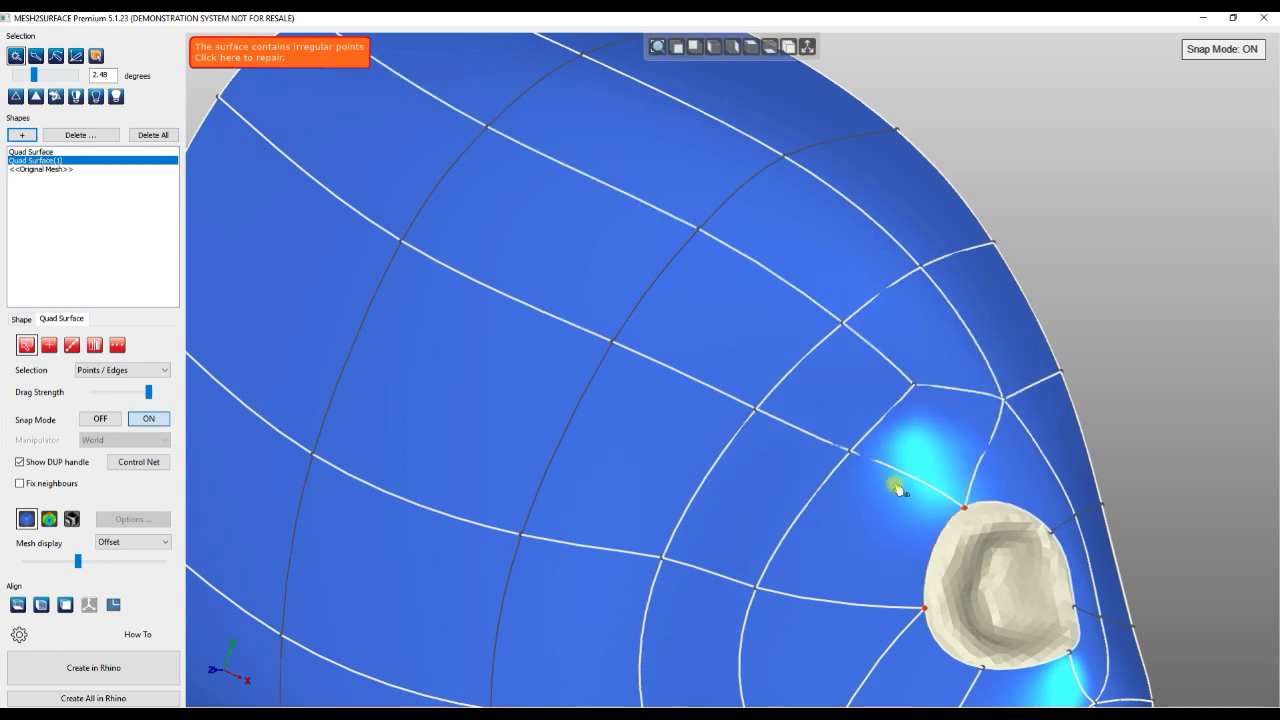
- Reposition the boundary points of the remaining opening so that it follows the outer rim of the eye
{"action": "right_click_drag", "start_coordinate": [831, 496], "coordinate": [815, 434]}
{"action": "left_click_drag", "start_coordinate": [947, 453], "coordinate": [981, 472]}
{"action": "left_click_drag", "start_coordinate": [910, 551], "coordinate": [926, 546]}
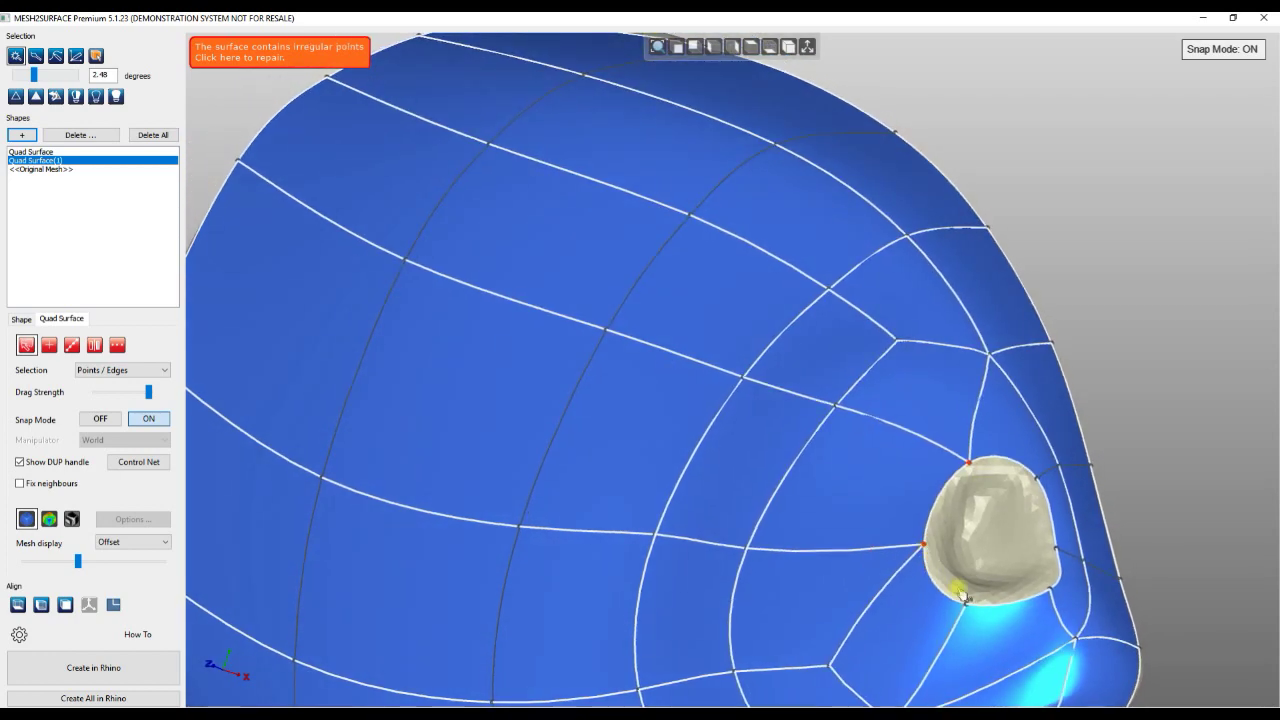
{"action": "left_click_drag", "start_coordinate": [963, 600], "coordinate": [975, 600]}
{"action": "scroll", "coordinate": [1050, 589], "scroll_direction": "up", "scroll_amount": 3}
{"action": "mouse_move", "coordinate": [1051, 589]}
{"action": "left_mouse_down"}
{"action": "mouse_move", "coordinate": [1011, 600]}
{"action": "mouse_move", "coordinate": [1015, 612]}
{"action": "mouse_move", "coordinate": [1030, 603]}
{"action": "left_mouse_up"}
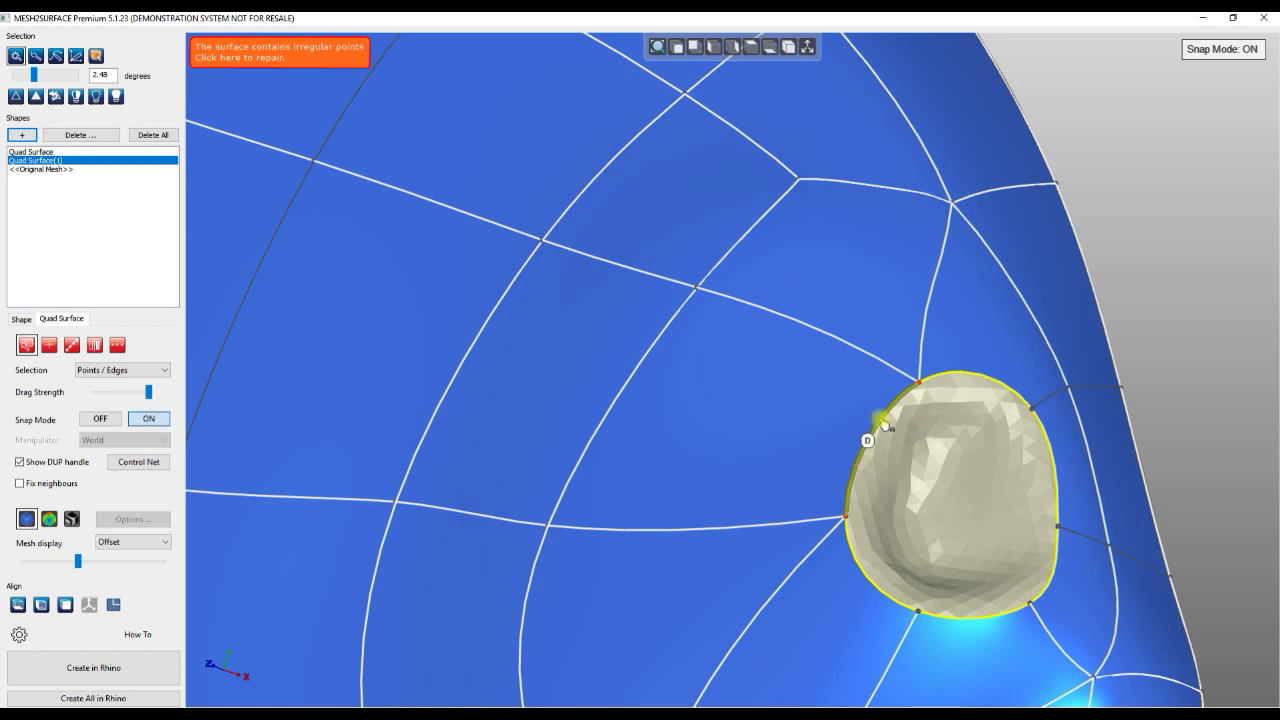
- Extend the whole edge loop around the eye inward and place the new ring's points along the inner rim of the eye
{"action": "mouse_move", "coordinate": [886, 428]}
{"action": "left_mouse_down"}
{"action": "mouse_move", "coordinate": [909, 464]}
{"action": "mouse_move", "coordinate": [902, 476]}
{"action": "mouse_move", "coordinate": [957, 480]}
{"action": "mouse_move", "coordinate": [943, 443]}
{"action": "mouse_move", "coordinate": [985, 489]}
{"action": "mouse_move", "coordinate": [965, 464]}
{"action": "left_mouse_up"}
{"action": "left_click_drag", "start_coordinate": [926, 394], "coordinate": [935, 437]}
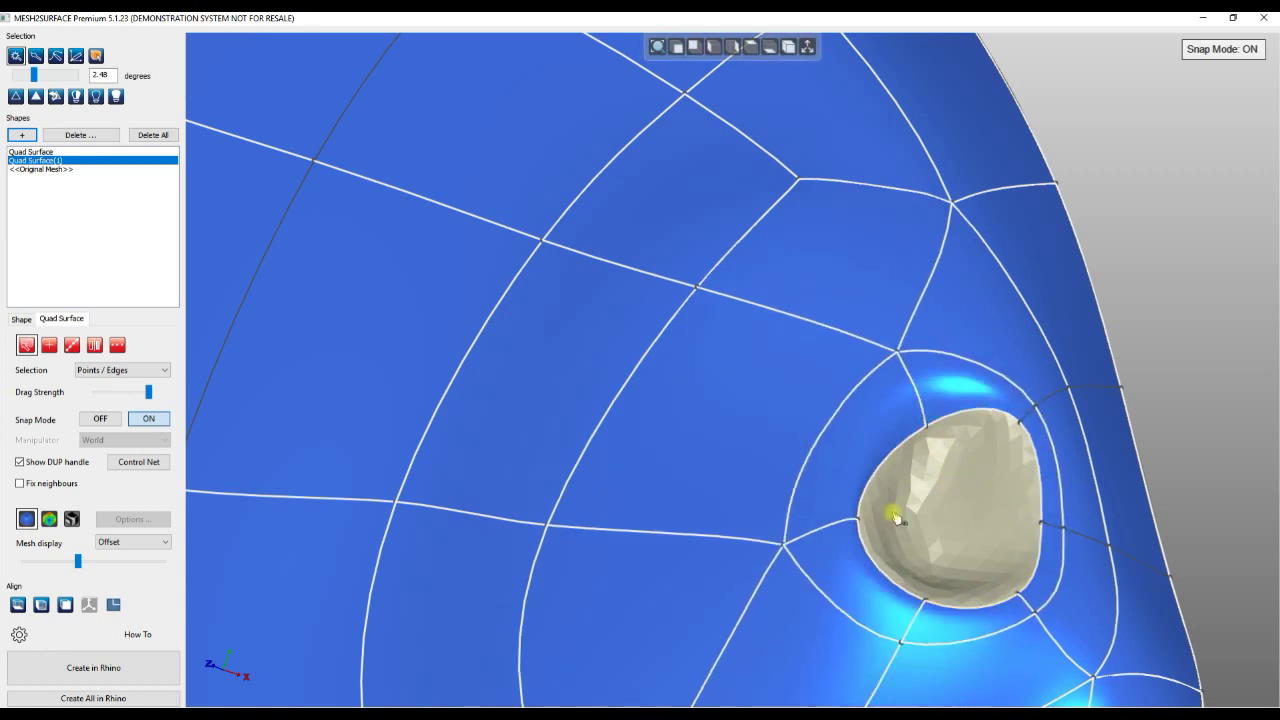
{"action": "left_click_drag", "start_coordinate": [857, 517], "coordinate": [911, 510]}
{"action": "left_click_drag", "start_coordinate": [936, 600], "coordinate": [940, 571]}
{"action": "left_click_drag", "start_coordinate": [1016, 593], "coordinate": [998, 571]}
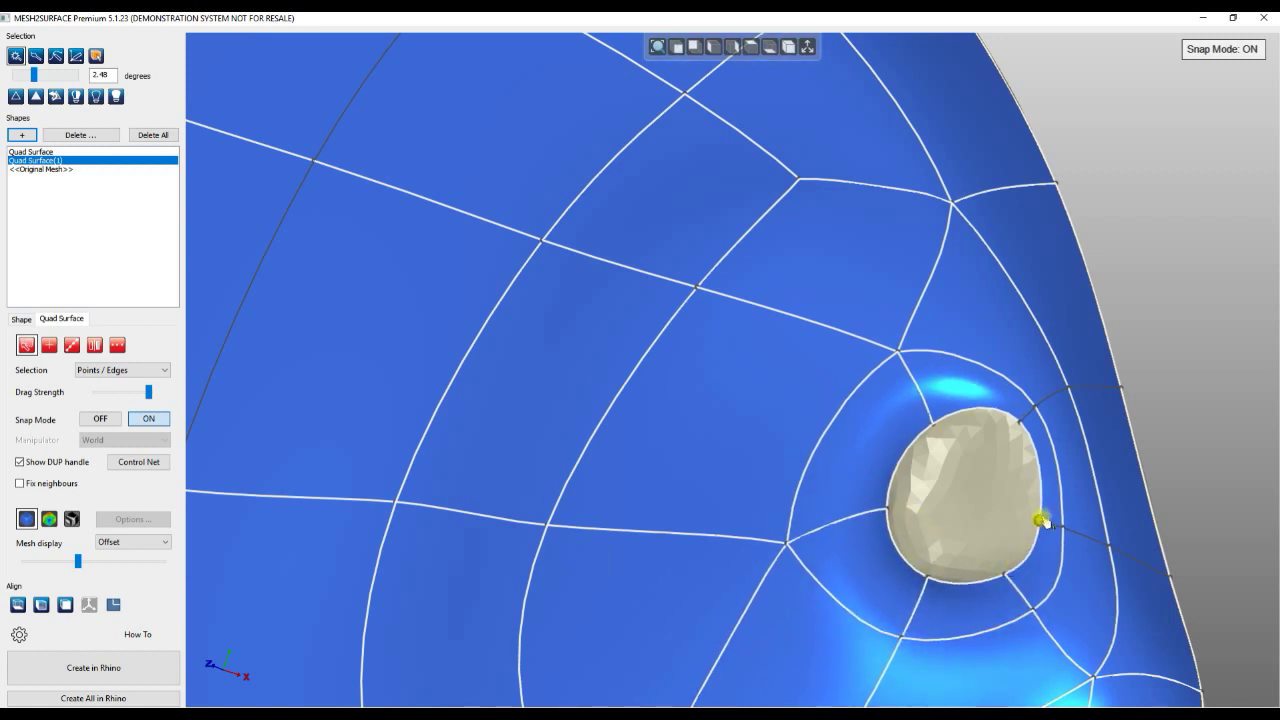
{"action": "left_click_drag", "start_coordinate": [1040, 522], "coordinate": [1026, 526]}
{"action": "left_click_drag", "start_coordinate": [1020, 441], "coordinate": [994, 462]}
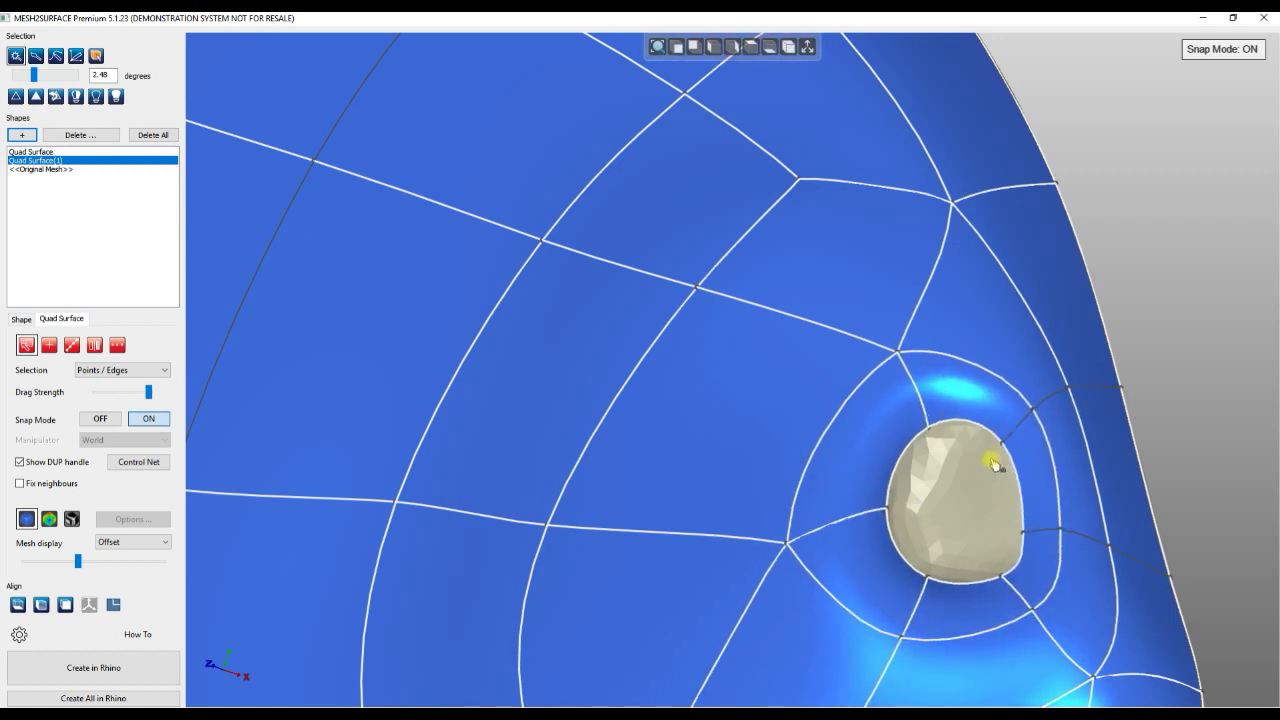
{"action": "left_click_drag", "start_coordinate": [1027, 537], "coordinate": [1018, 521]}
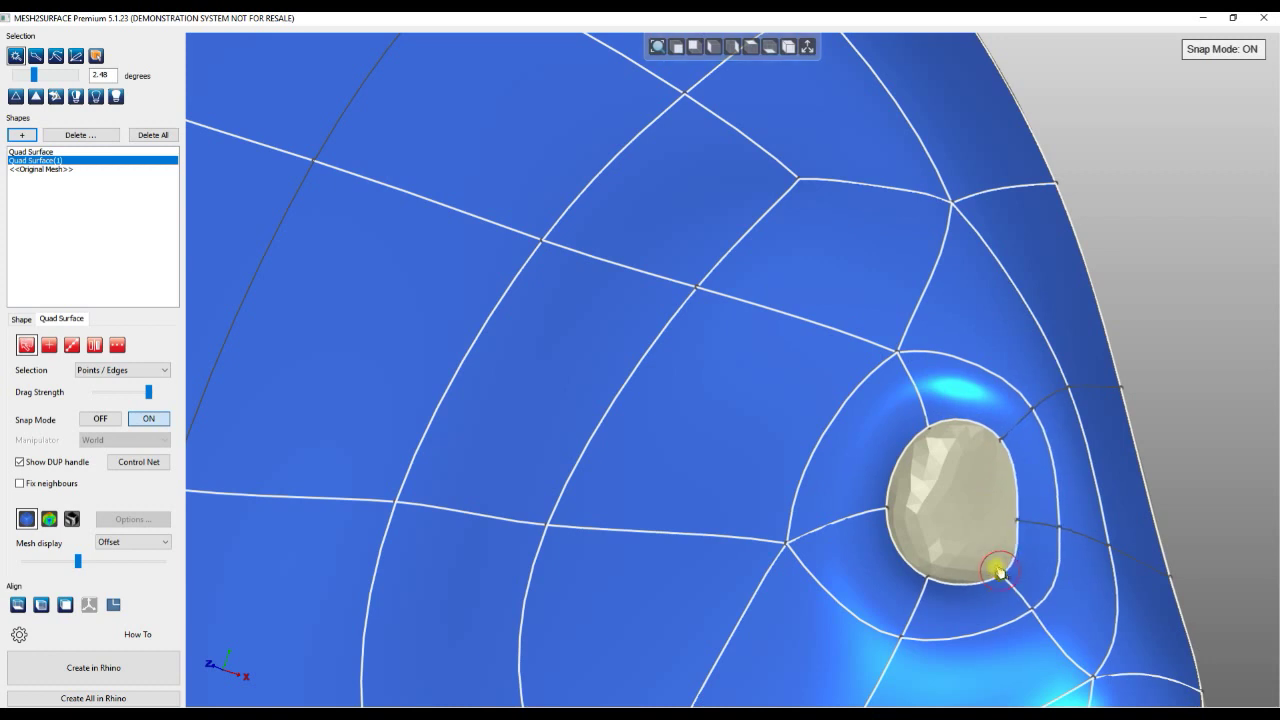
- Fill the inner eye opening with faces extended from its front and rear edges, closing the lower and upper gaps
{"action": "scroll", "coordinate": [936, 512], "scroll_direction": "up", "scroll_amount": 3}
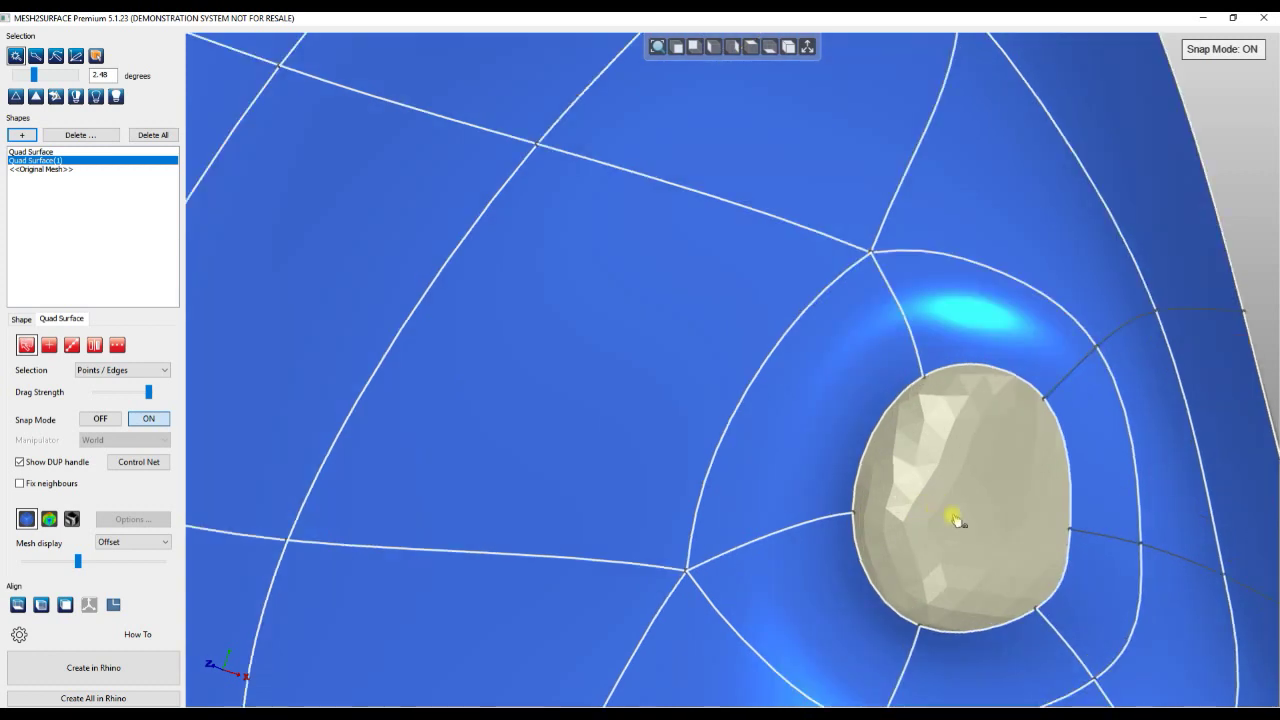
{"action": "left_click_drag", "start_coordinate": [989, 522], "coordinate": [952, 563]}
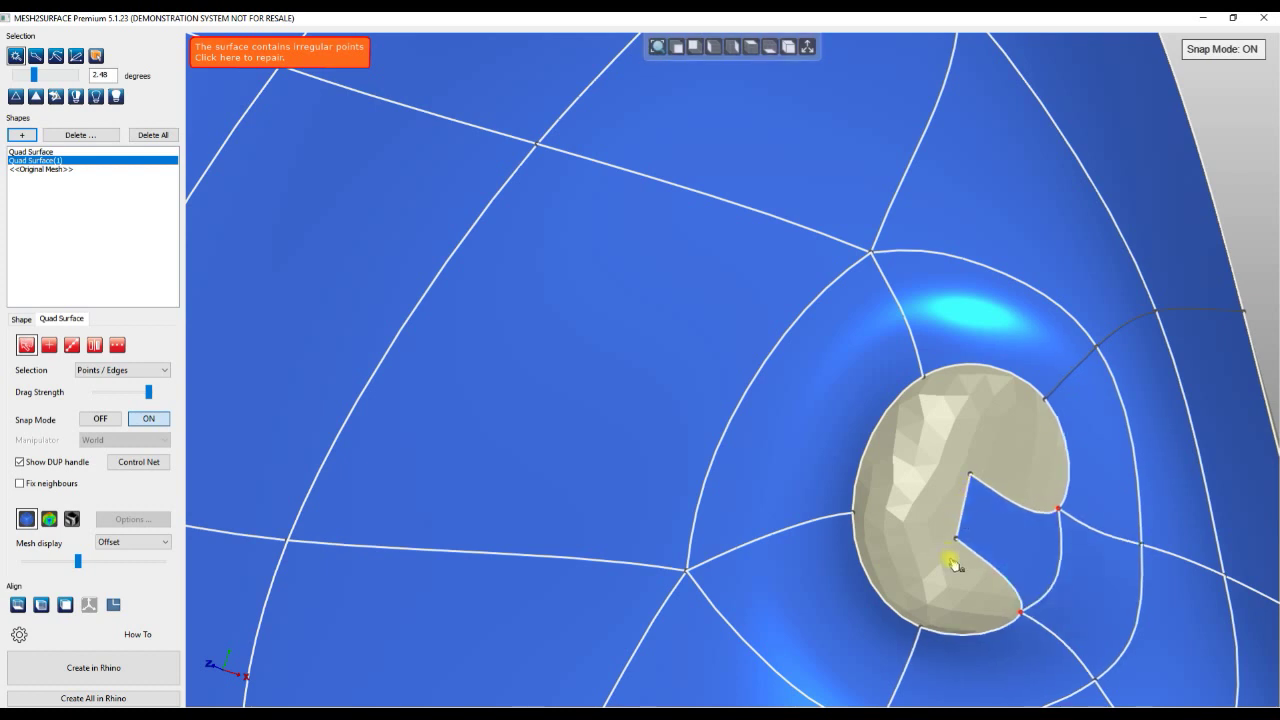
{"action": "left_click_drag", "start_coordinate": [873, 440], "coordinate": [982, 455]}
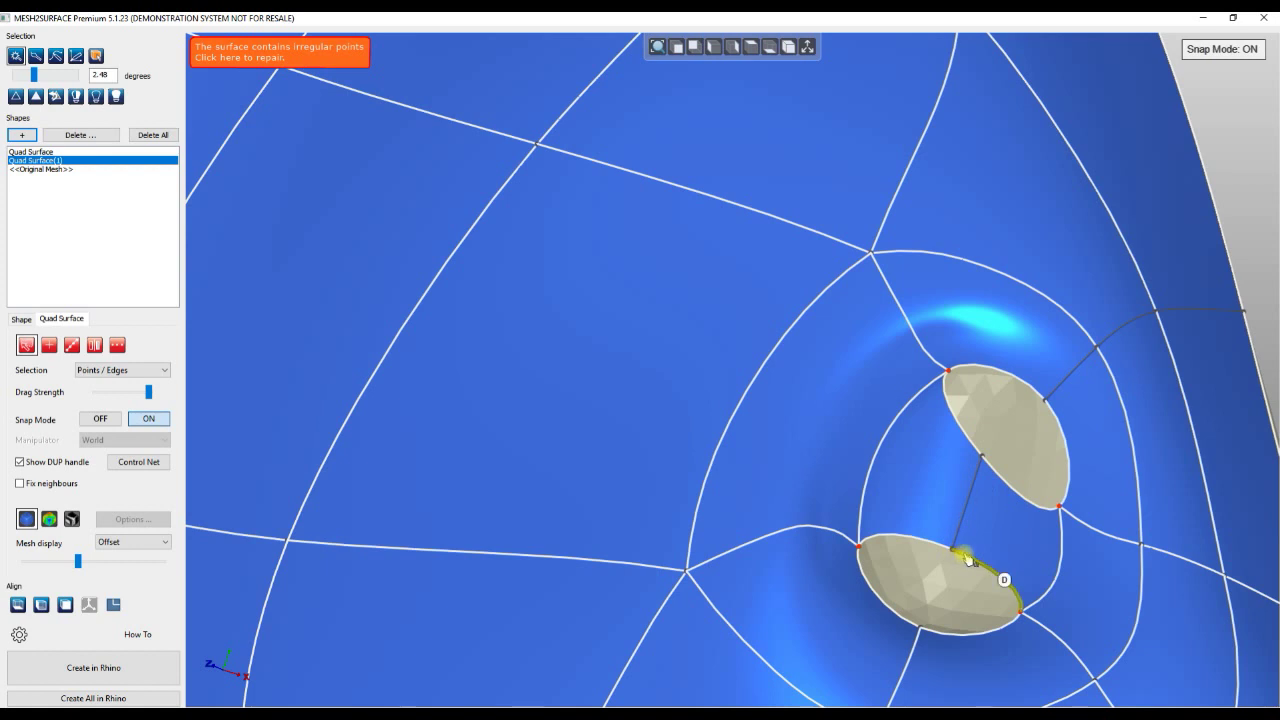
{"action": "left_click_drag", "start_coordinate": [1005, 582], "coordinate": [877, 597]}
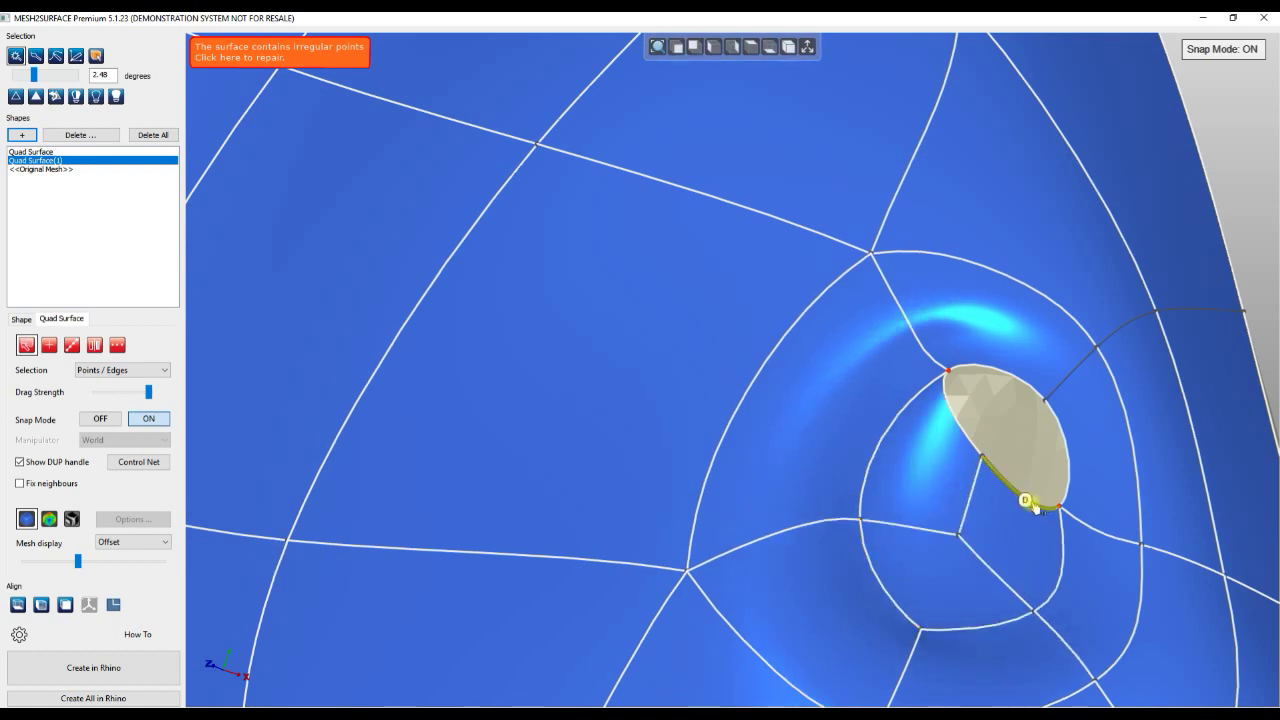
{"action": "left_click_drag", "start_coordinate": [1027, 502], "coordinate": [1009, 368]}
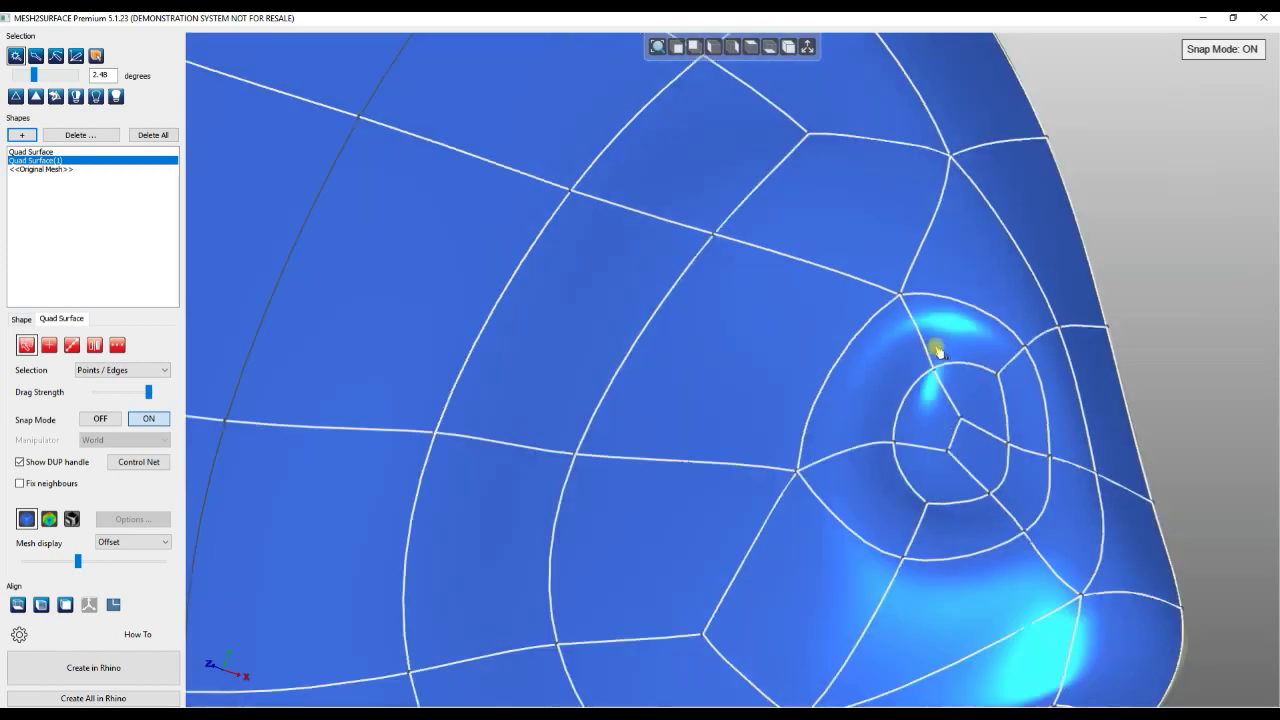
- Display the deviation colour map on the closed head surface and examine its fit to the mesh
{"action": "scroll", "coordinate": [938, 350], "scroll_direction": "down", "scroll_amount": 10}
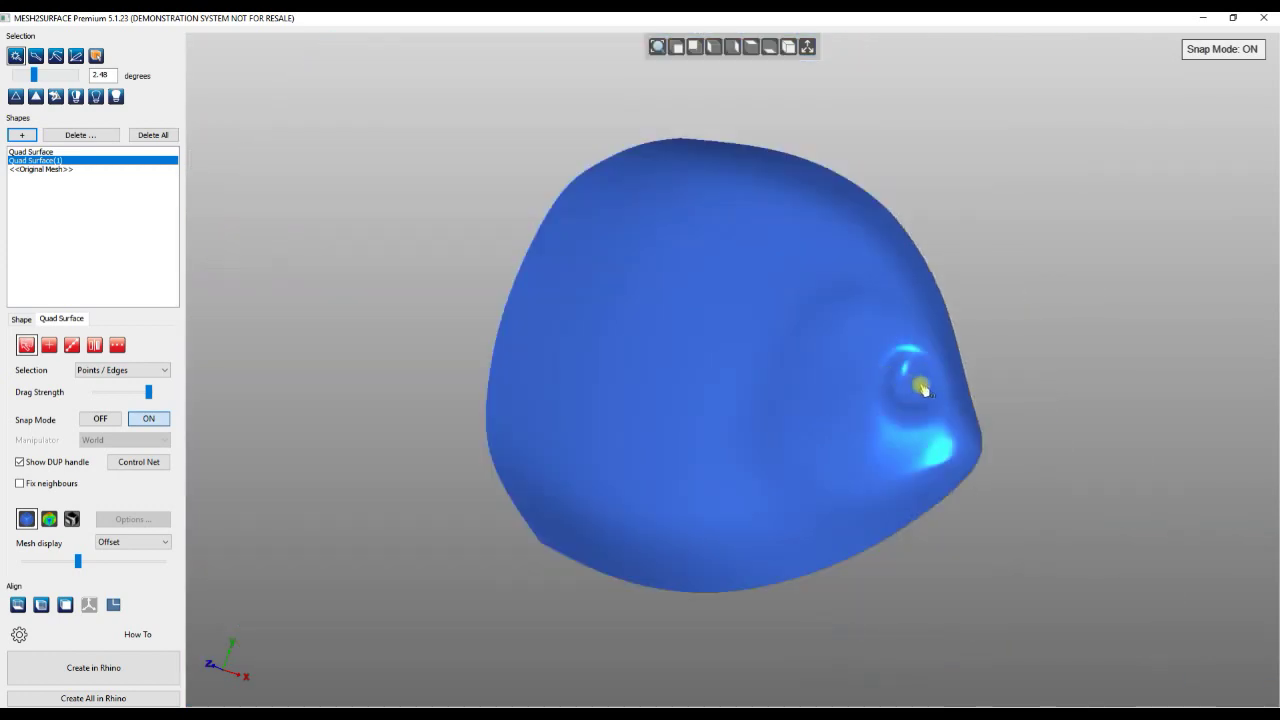
{"action": "mouse_move", "coordinate": [598, 356]}
{"action": "right_mouse_down"}
{"action": "mouse_move", "coordinate": [697, 500]}
{"action": "mouse_move", "coordinate": [709, 400]}
{"action": "mouse_move", "coordinate": [663, 449]}
{"action": "mouse_move", "coordinate": [572, 443]}
{"action": "right_mouse_up"}
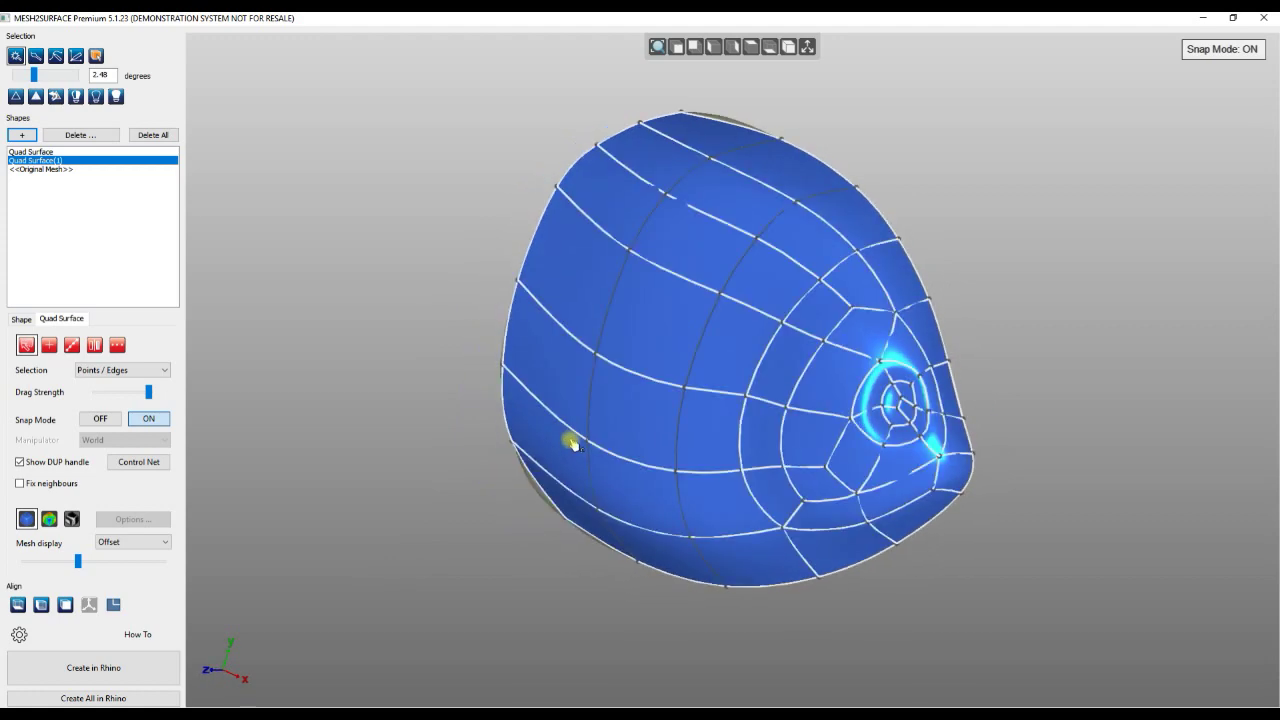
{"action": "right_click_drag", "start_coordinate": [428, 353], "coordinate": [526, 594]}
{"action": "scroll", "coordinate": [809, 303], "scroll_direction": "up", "scroll_amount": 5}
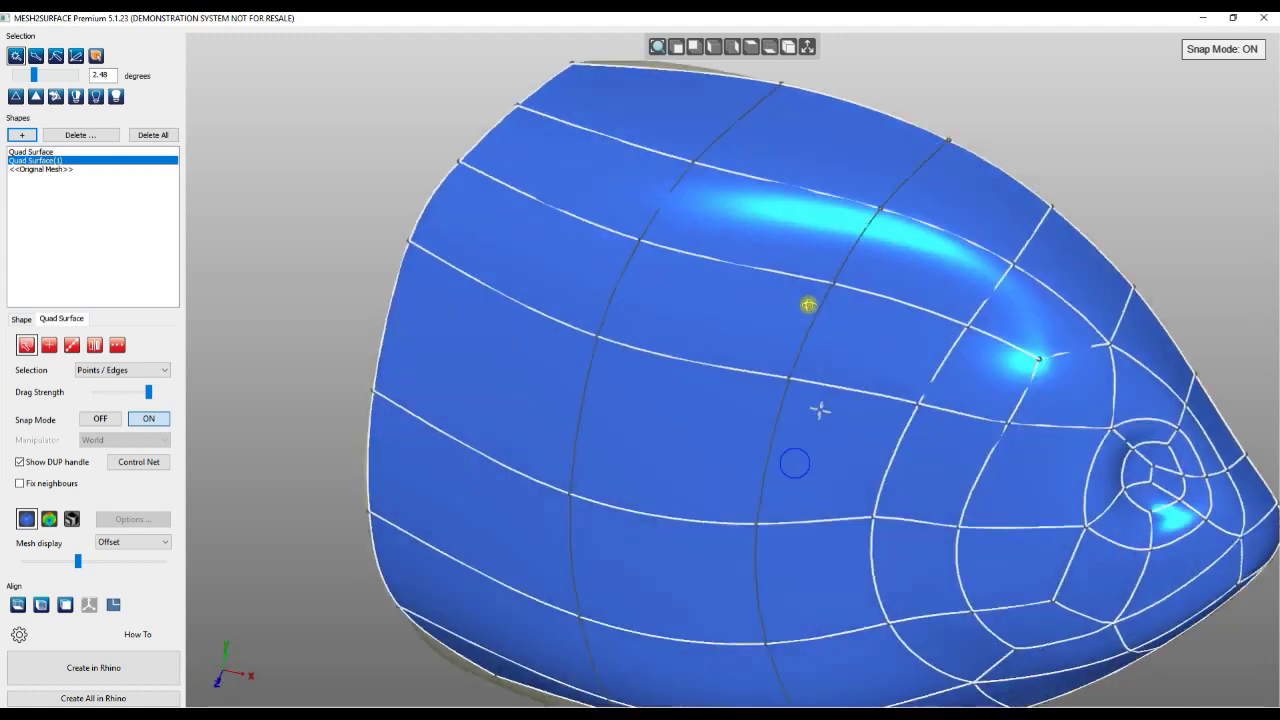
{"action": "scroll", "coordinate": [625, 295], "scroll_direction": "down", "scroll_amount": 5}
{"action": "mouse_move", "coordinate": [766, 560]}
{"action": "right_mouse_down"}
{"action": "mouse_move", "coordinate": [771, 377]}
{"action": "mouse_move", "coordinate": [683, 503]}
{"action": "right_mouse_up"}
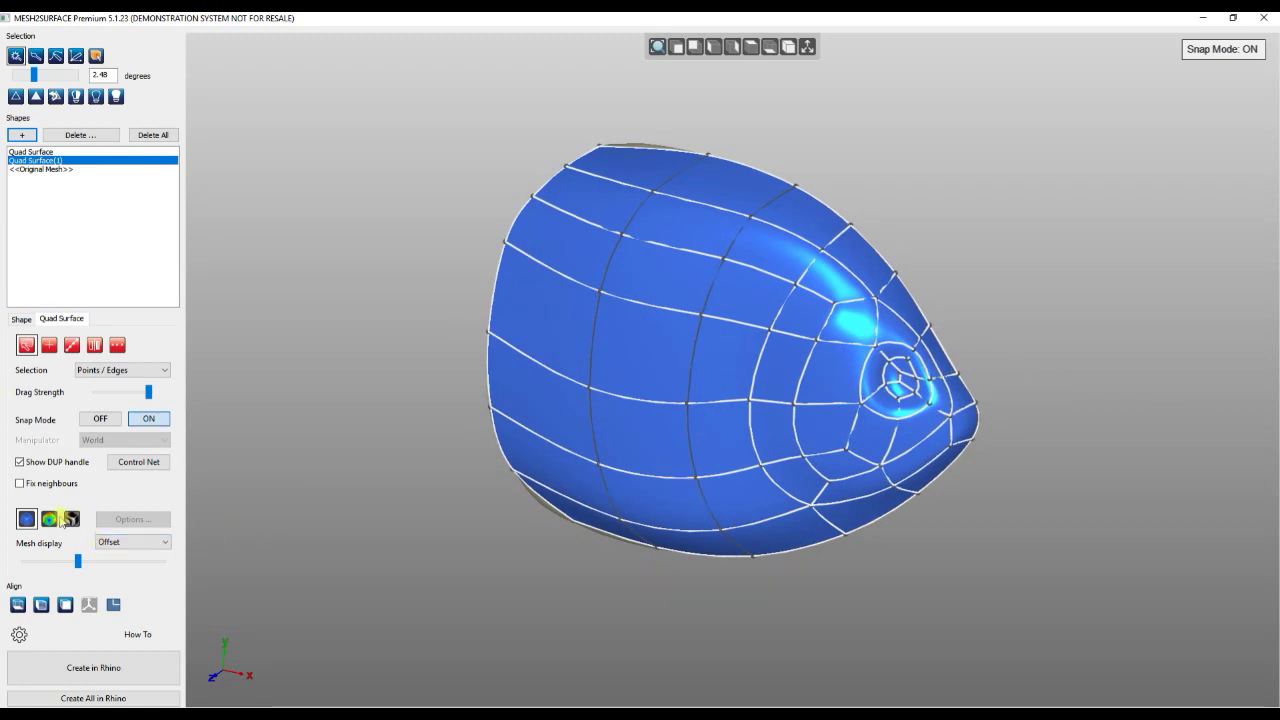
{"action": "left_click", "coordinate": [49, 519]}
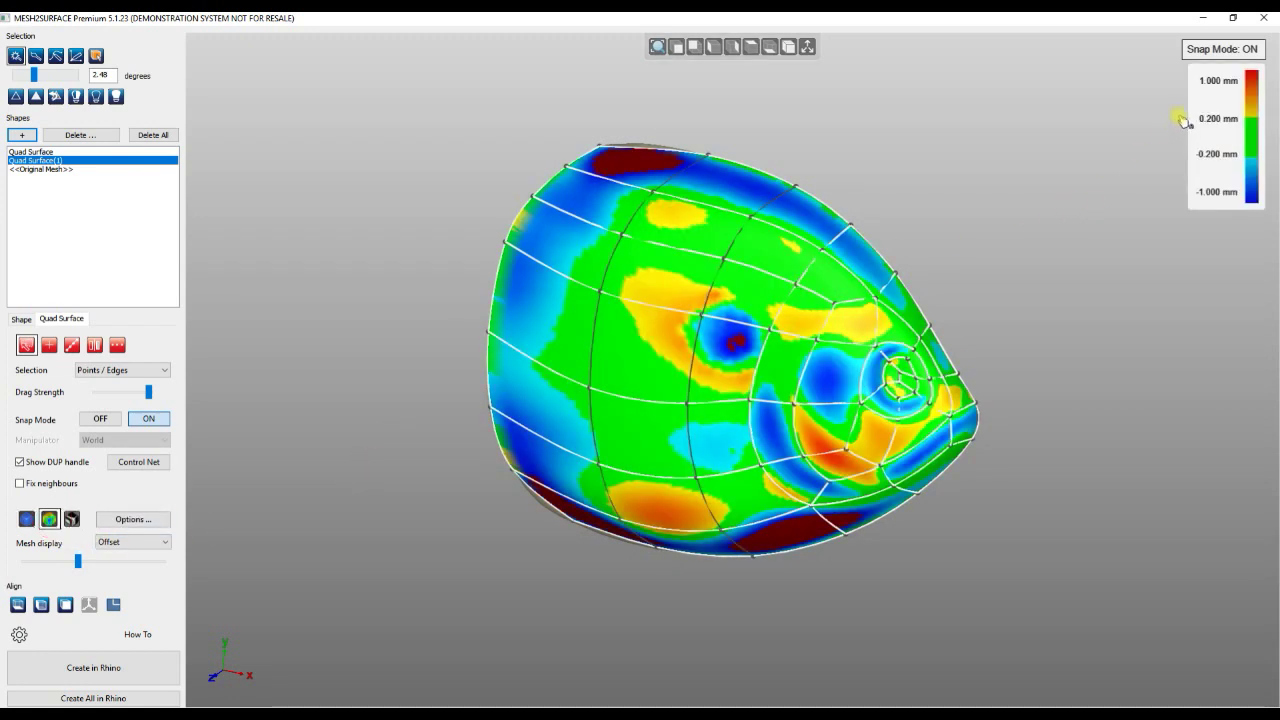
{"action": "mouse_move", "coordinate": [830, 195]}
{"action": "right_mouse_down"}
{"action": "mouse_move", "coordinate": [917, 106]}
{"action": "mouse_move", "coordinate": [903, 215]}
{"action": "right_mouse_up"}
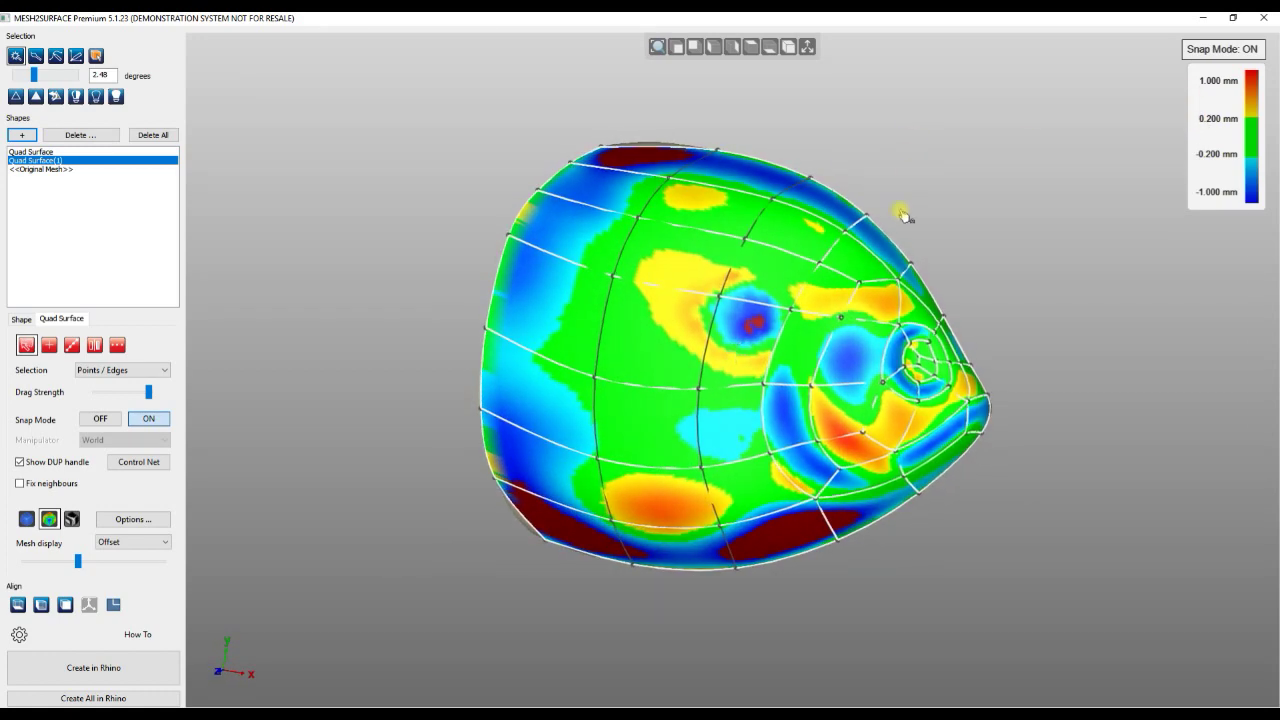
- Split the upper boundary edge near the rear of the head to add a vertical edge loop, and move its top point onto the mesh outline
{"action": "scroll", "coordinate": [655, 192], "scroll_direction": "up", "scroll_amount": 5}
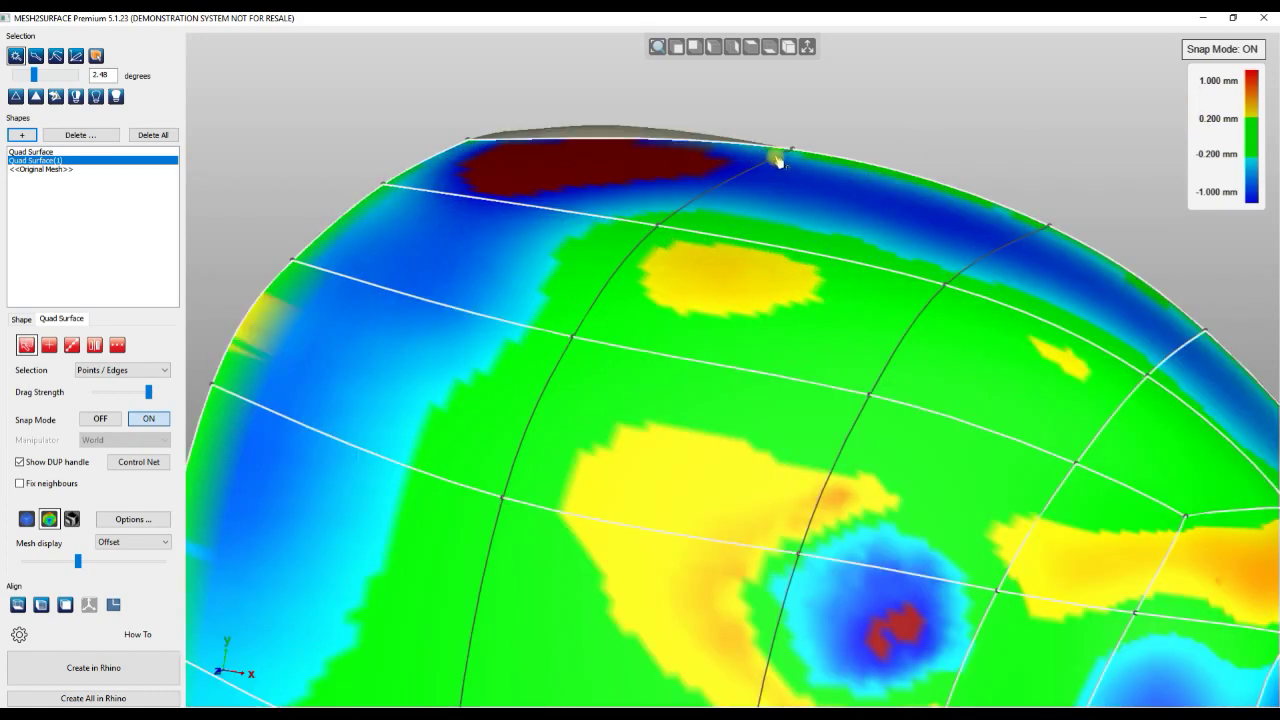
{"action": "left_click", "coordinate": [713, 180]}
{"action": "left_click", "coordinate": [640, 139]}
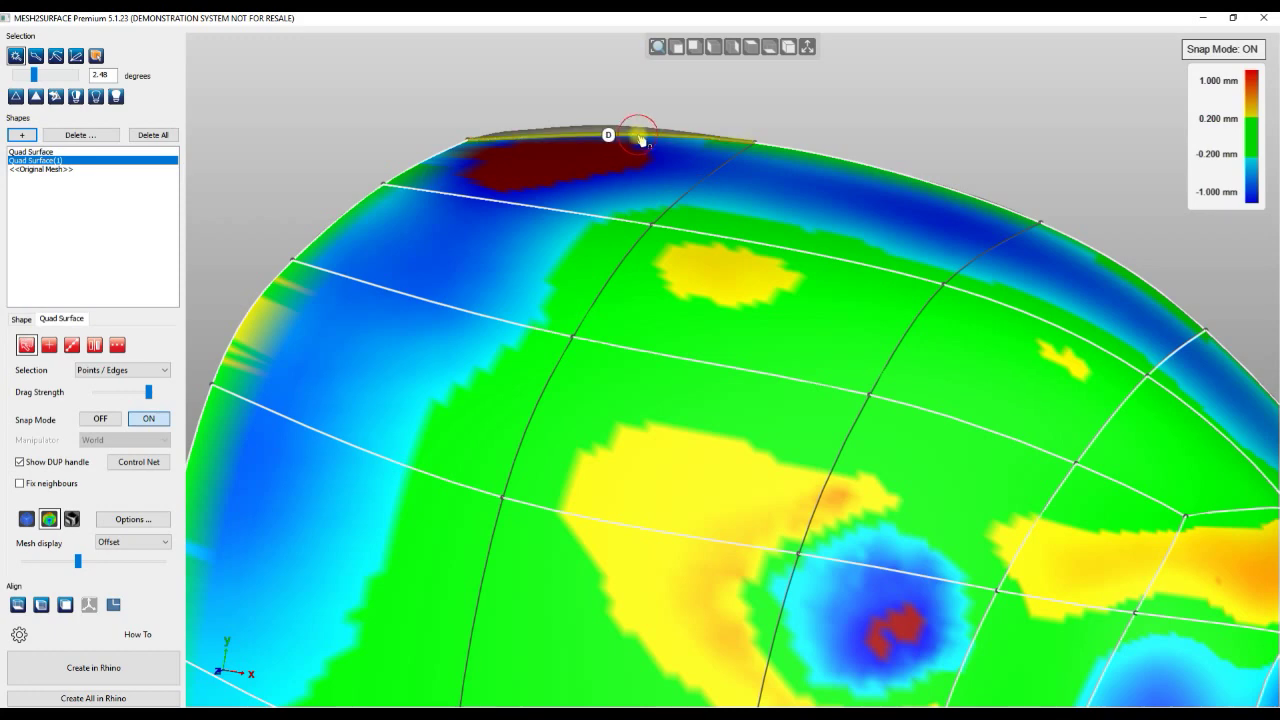
{"action": "double_click", "coordinate": [640, 139]}
{"action": "right_click_drag", "start_coordinate": [583, 212], "coordinate": [557, 410]}
{"action": "mouse_move", "coordinate": [557, 150]}
{"action": "left_mouse_down"}
{"action": "mouse_move", "coordinate": [571, 120]}
{"action": "mouse_move", "coordinate": [563, 143]}
{"action": "left_mouse_up"}
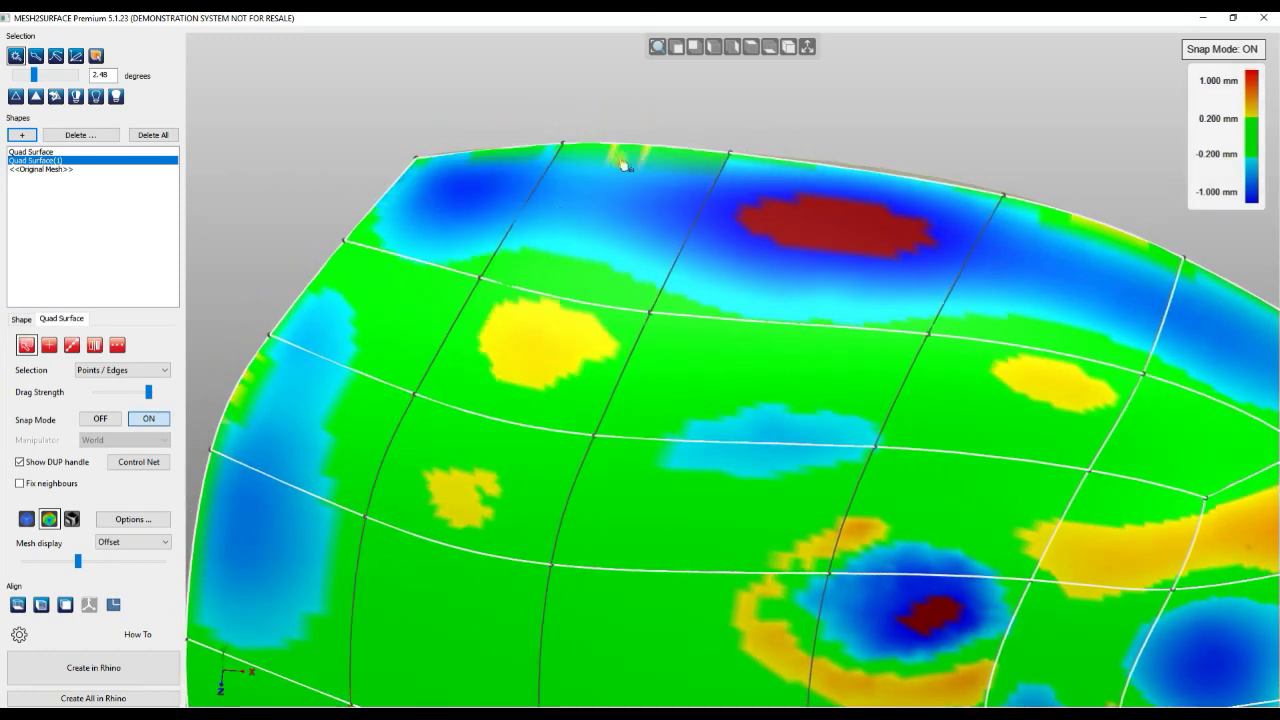
- Split the upper boundary edge ahead of the new loop to add another vertical edge loop across the head
{"action": "left_click", "coordinate": [894, 178]}
{"action": "right_click", "coordinate": [896, 177]}
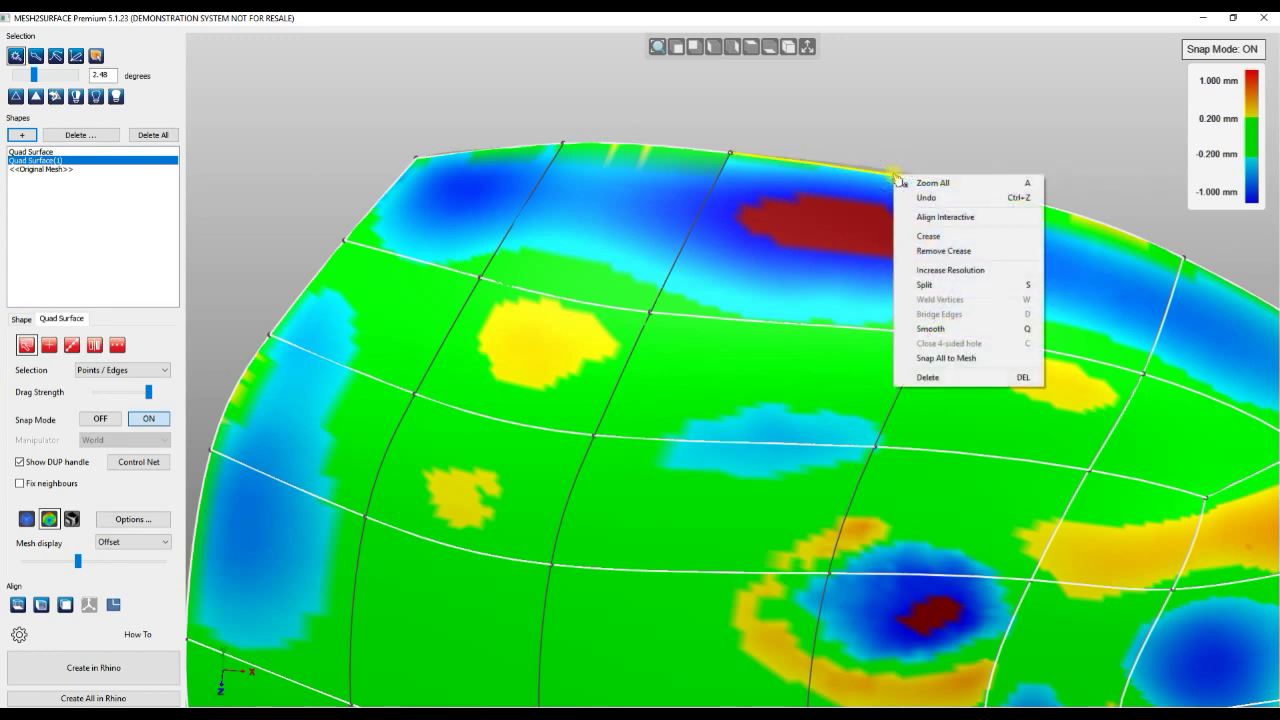
{"action": "left_click", "coordinate": [945, 289]}
{"action": "right_click_drag", "start_coordinate": [615, 292], "coordinate": [694, 157]}
{"action": "scroll", "coordinate": [694, 157], "scroll_direction": "down", "scroll_amount": 5}
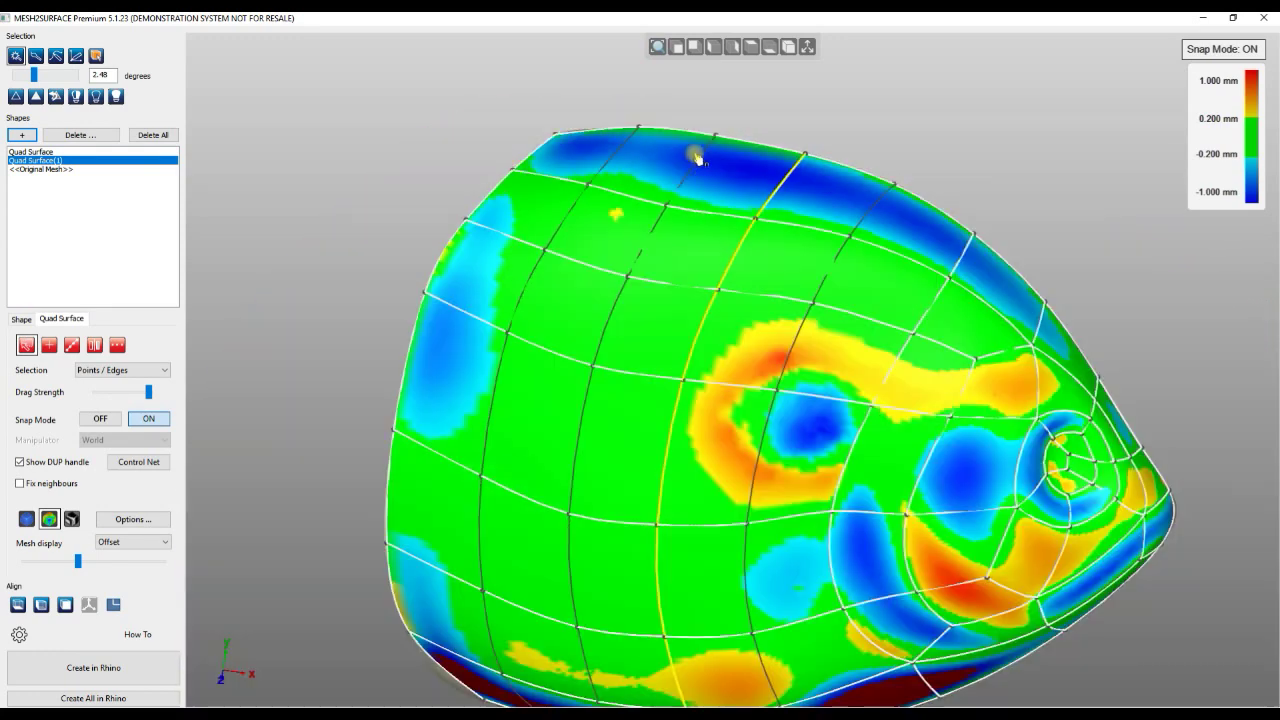
{"action": "right_click_drag", "start_coordinate": [735, 345], "coordinate": [755, 120]}
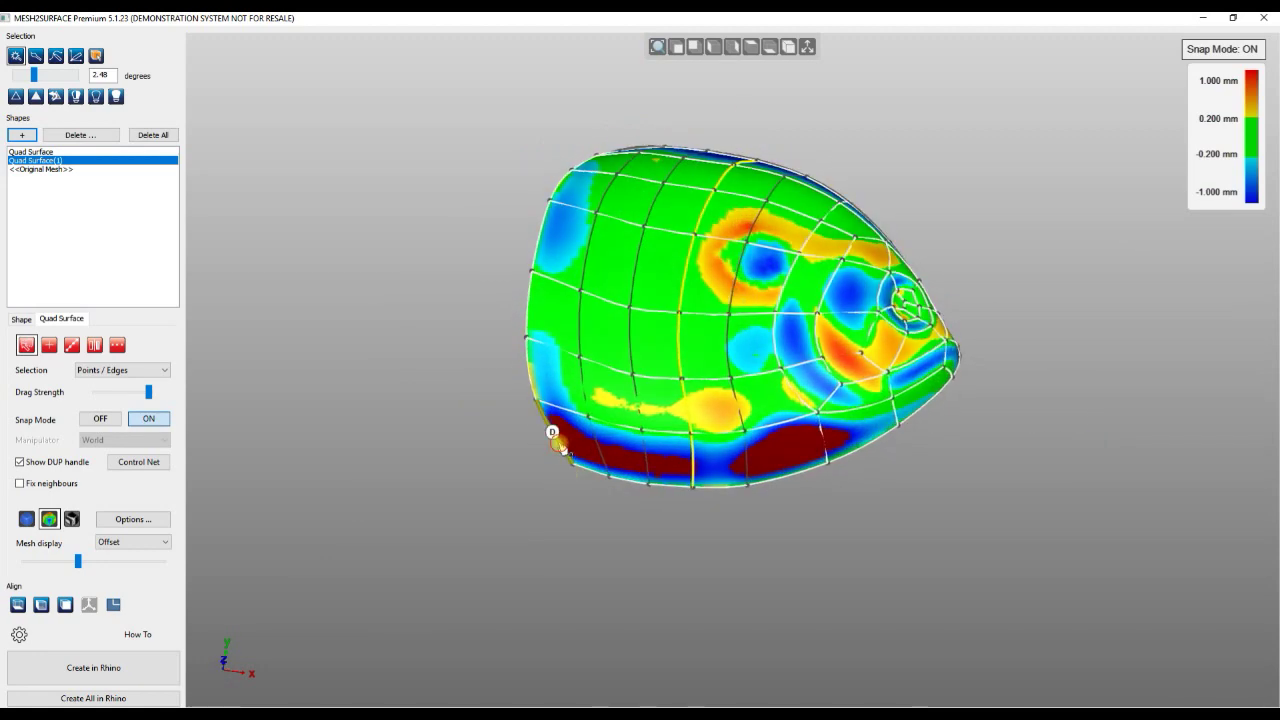
- Split the lowest rear boundary edge to add a lengthwise edge loop along the belly
{"action": "left_click", "coordinate": [563, 450]}
{"action": "right_click_drag", "start_coordinate": [563, 450], "coordinate": [333, 259]}
{"action": "scroll", "coordinate": [537, 236], "scroll_direction": "up", "scroll_amount": 5}
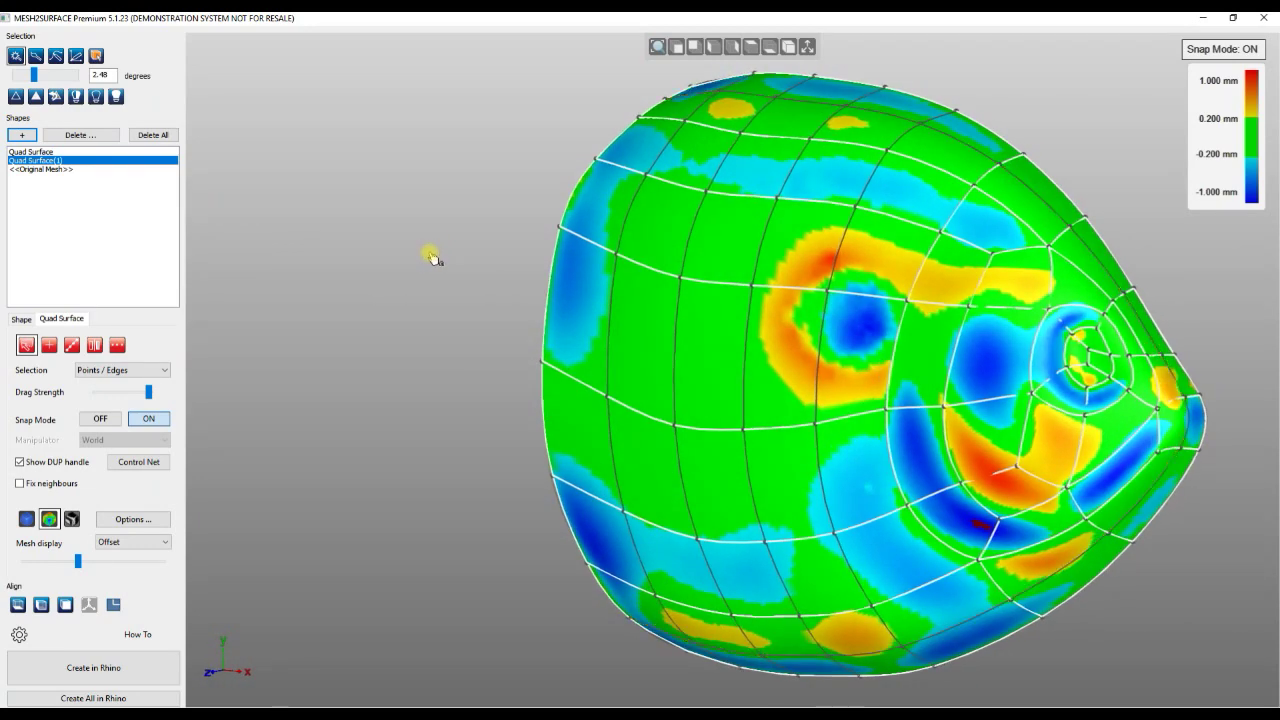
{"action": "right_click_drag", "start_coordinate": [437, 256], "coordinate": [457, 240]}
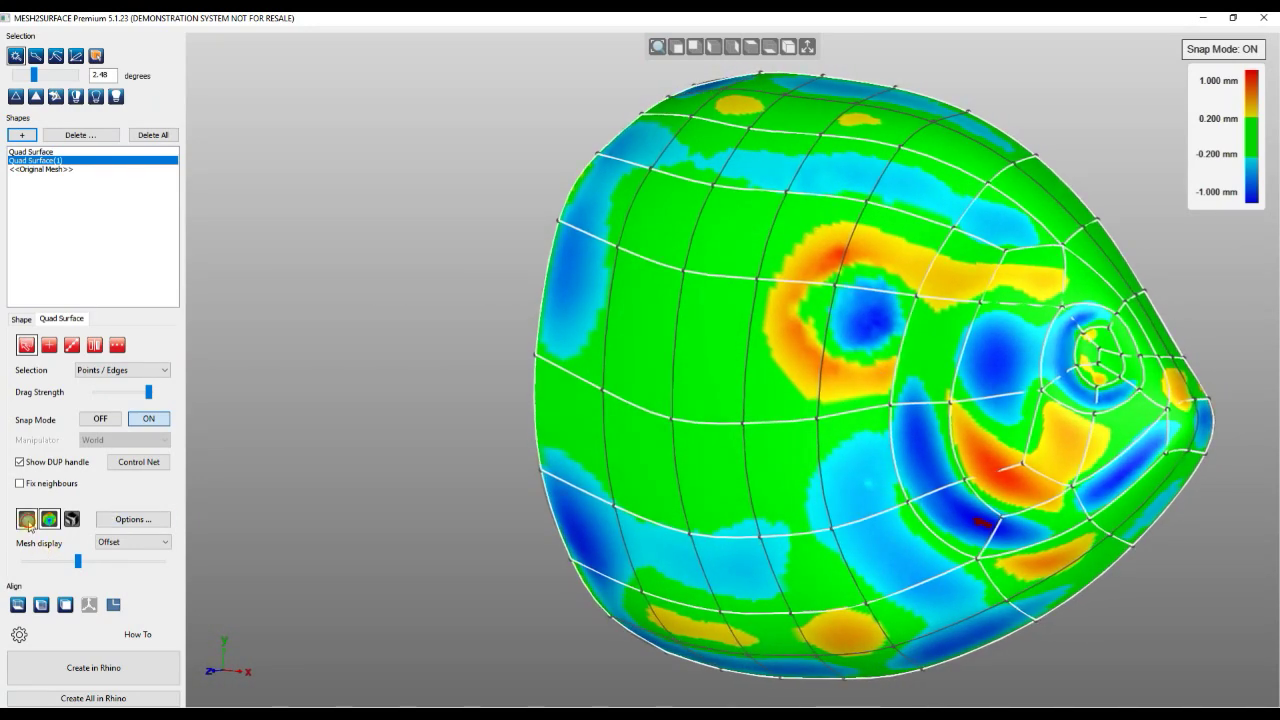
- Return to the shaded surface display and shift the upper rear boundary point and its neighbour downward for more even spacing
{"action": "left_click", "coordinate": [26, 519]}
{"action": "mouse_move", "coordinate": [363, 317]}
{"action": "right_mouse_down"}
{"action": "mouse_move", "coordinate": [434, 369]}
{"action": "mouse_move", "coordinate": [460, 357]}
{"action": "mouse_move", "coordinate": [457, 334]}
{"action": "mouse_move", "coordinate": [427, 322]}
{"action": "right_mouse_up"}
{"action": "left_click_drag", "start_coordinate": [540, 216], "coordinate": [523, 249]}
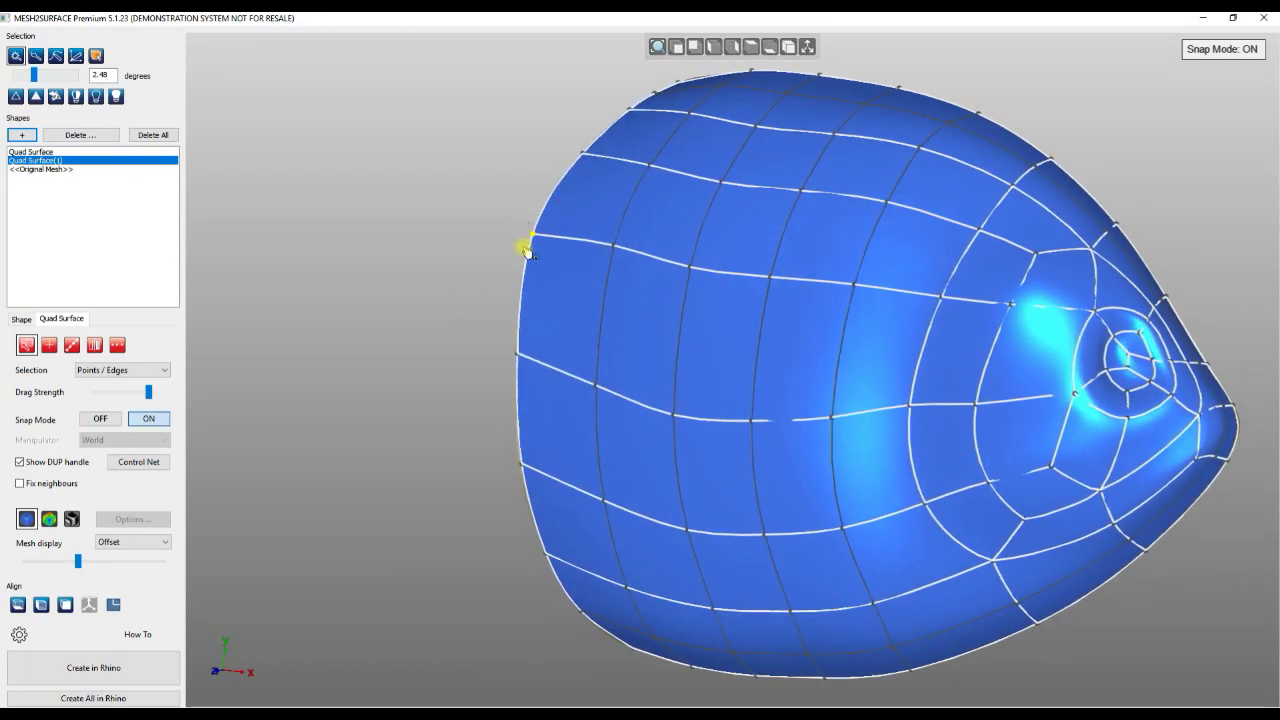
{"action": "left_click_drag", "start_coordinate": [618, 247], "coordinate": [615, 308]}
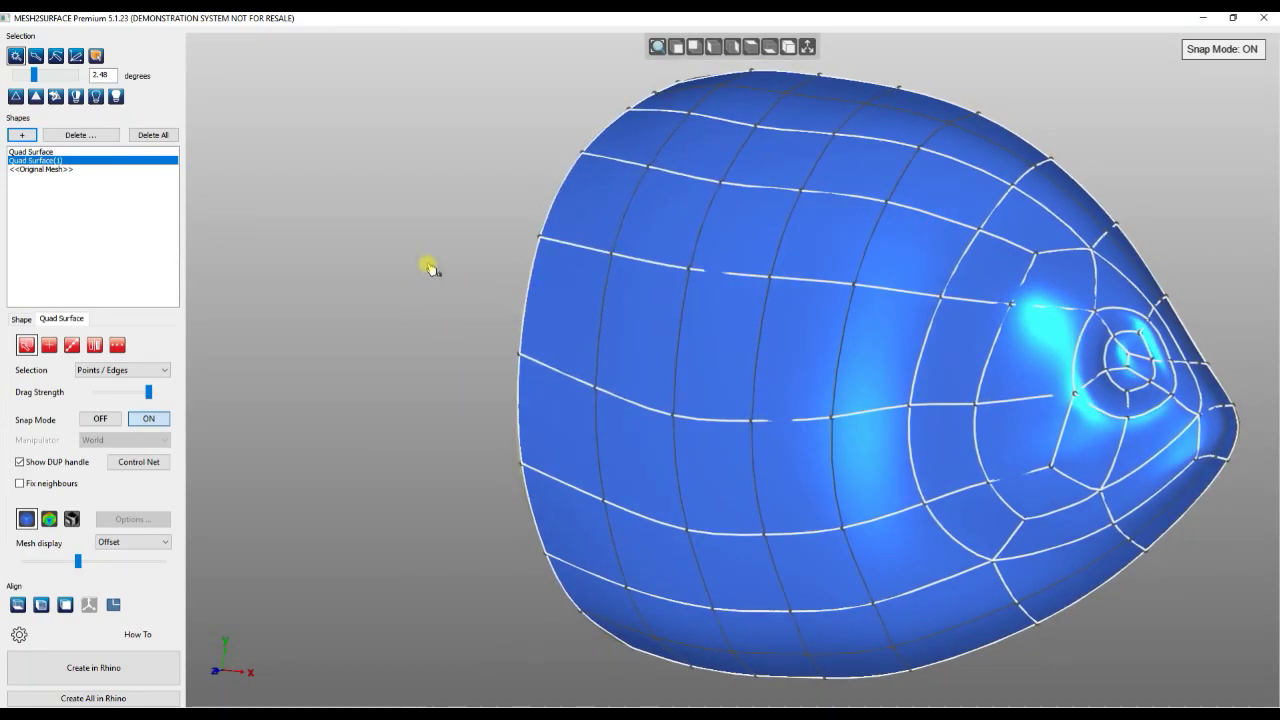
- Smooth the whole quad surface and check its shape from several angles
{"action": "right_click", "coordinate": [360, 240]}
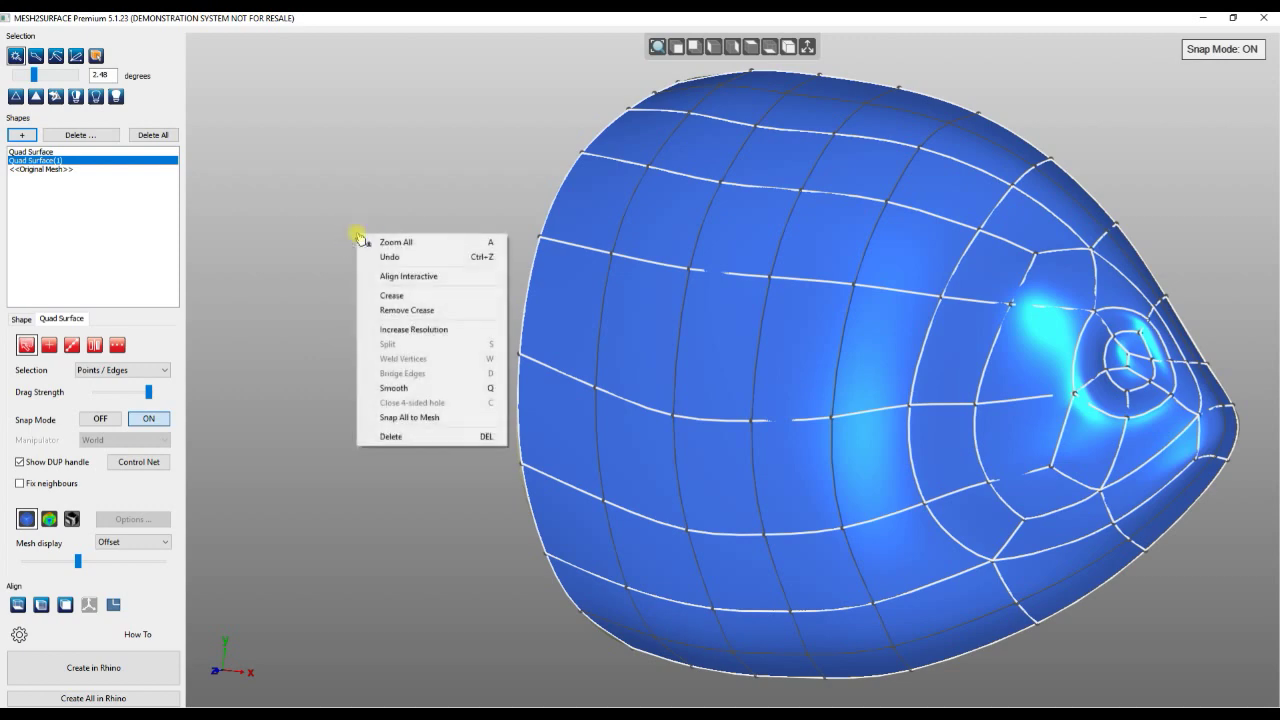
{"action": "left_click", "coordinate": [412, 390]}
{"action": "left_click", "coordinate": [430, 389]}
{"action": "right_click_drag", "start_coordinate": [814, 286], "coordinate": [773, 182]}
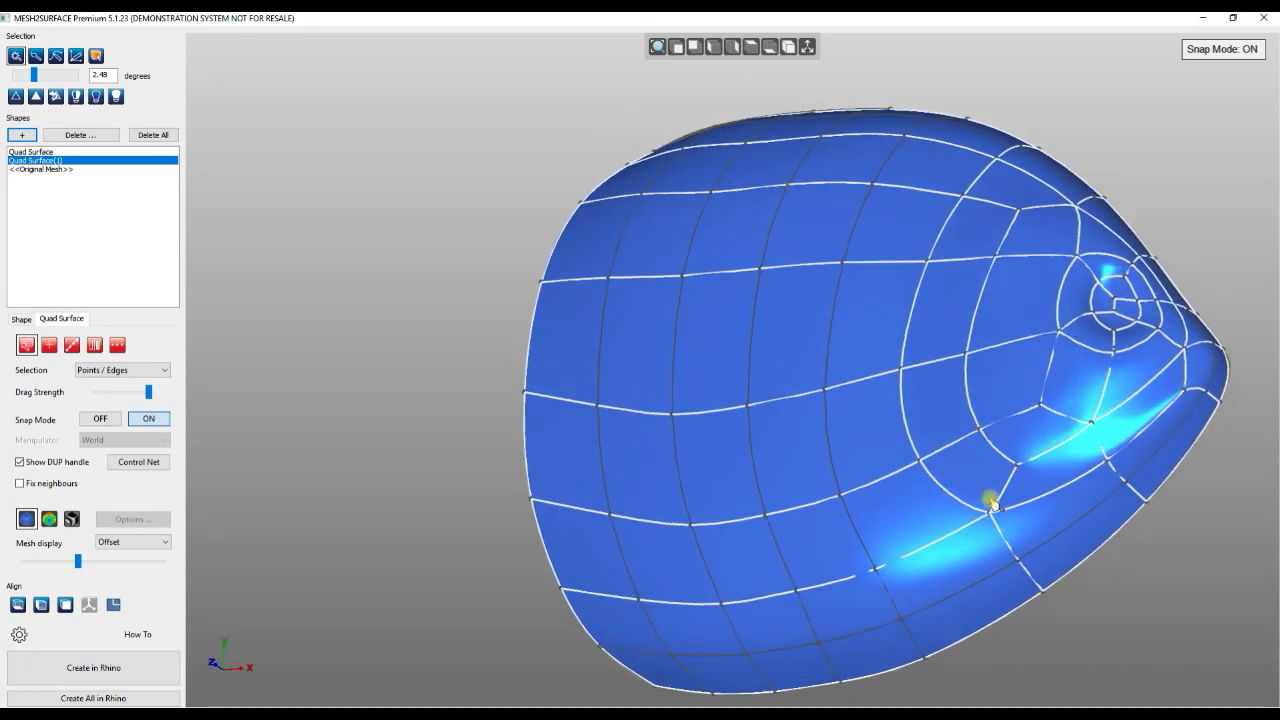
{"action": "right_click_drag", "start_coordinate": [781, 342], "coordinate": [809, 456]}
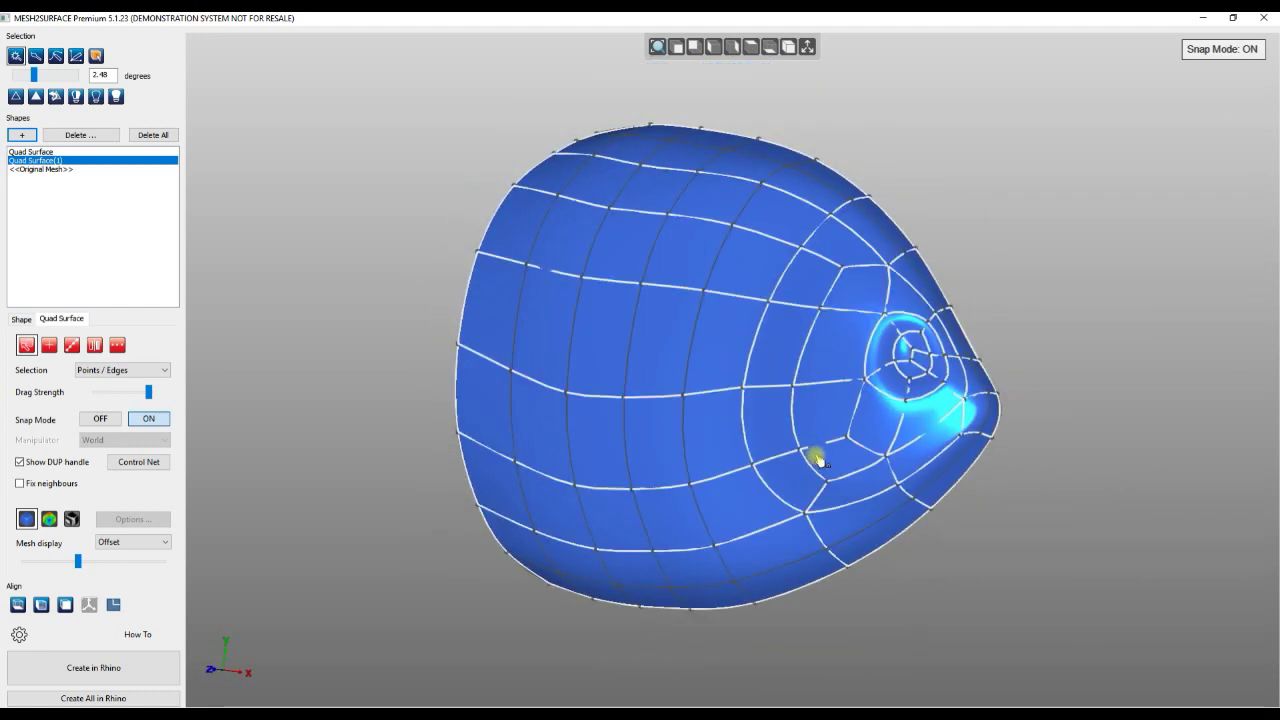
{"action": "mouse_move", "coordinate": [1085, 359]}
{"action": "right_mouse_down"}
{"action": "mouse_move", "coordinate": [1066, 397]}
{"action": "mouse_move", "coordinate": [1082, 358]}
{"action": "right_mouse_up"}
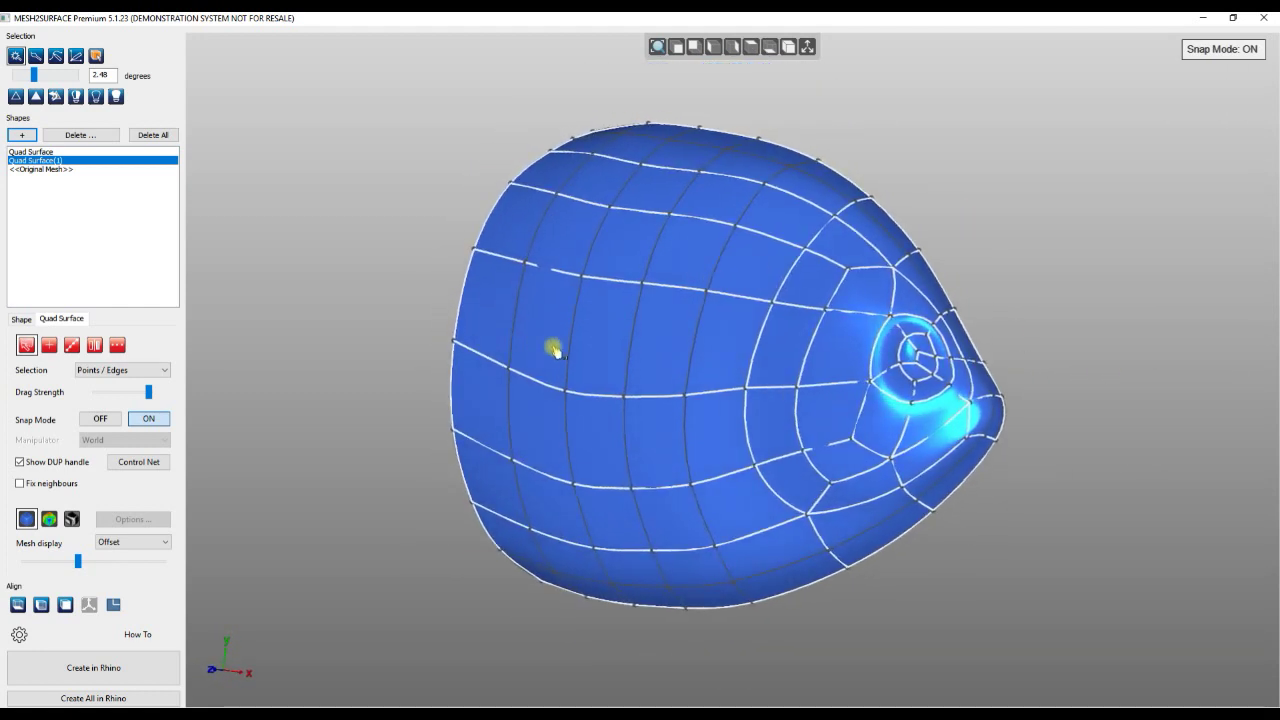
- Increase the resolution of the quad surface and inspect its smooth shape with the edge network hidden
{"action": "right_click", "coordinate": [296, 263]}
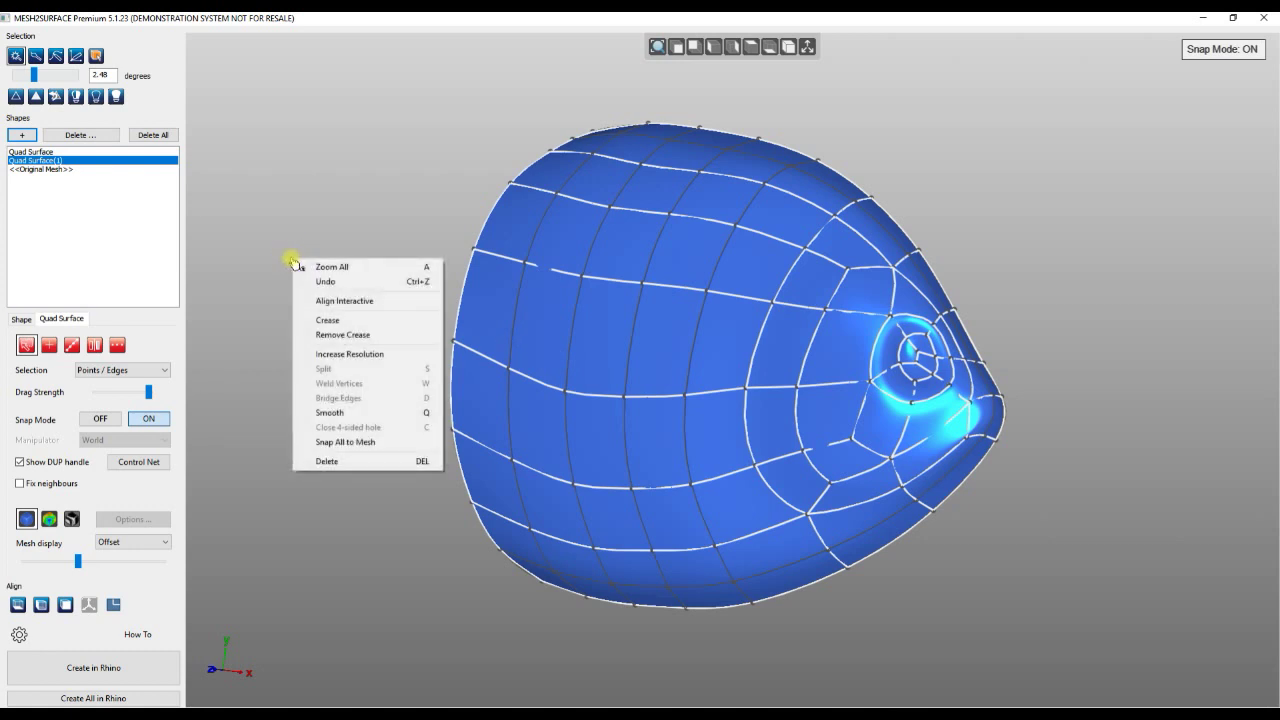
{"action": "left_click", "coordinate": [287, 259]}
{"action": "left_click", "coordinate": [117, 345]}
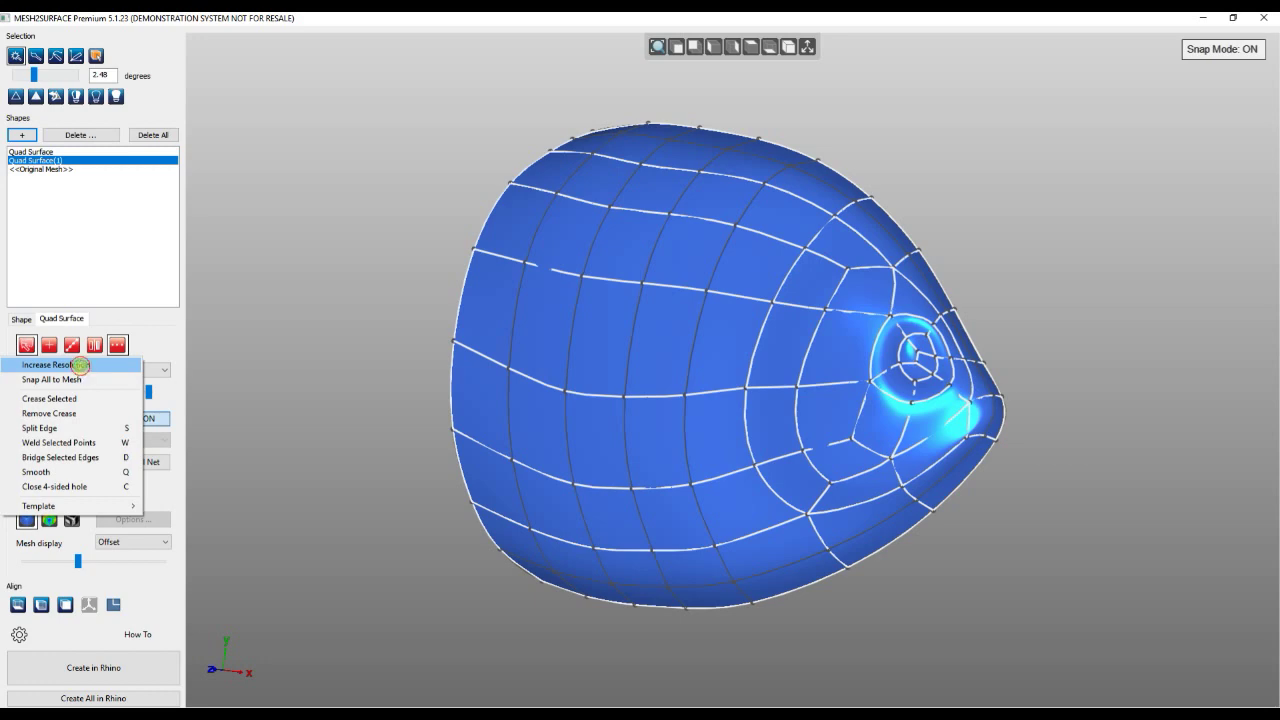
{"action": "left_click", "coordinate": [79, 366]}
{"action": "mouse_move", "coordinate": [355, 267]}
{"action": "right_mouse_down"}
{"action": "mouse_move", "coordinate": [361, 367]}
{"action": "mouse_move", "coordinate": [376, 285]}
{"action": "right_mouse_up"}
{"action": "key", "text": "h"}
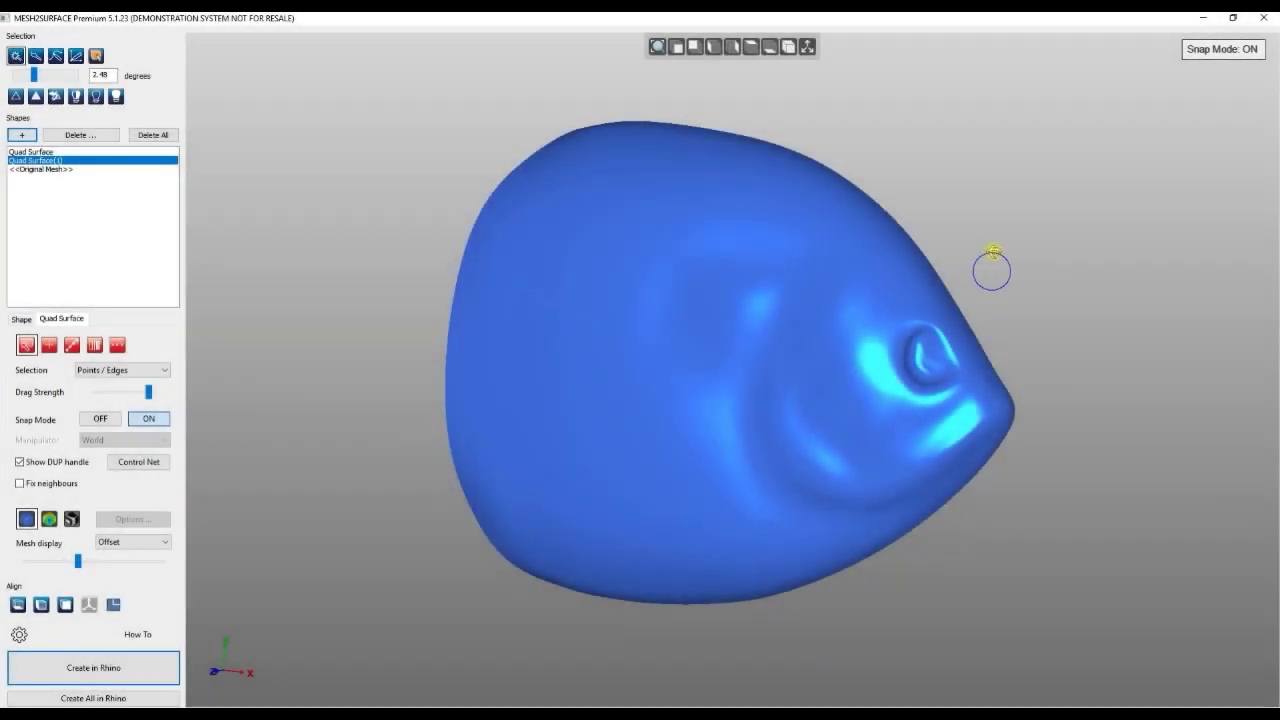
{"action": "right_click_drag", "start_coordinate": [993, 252], "coordinate": [998, 283]}
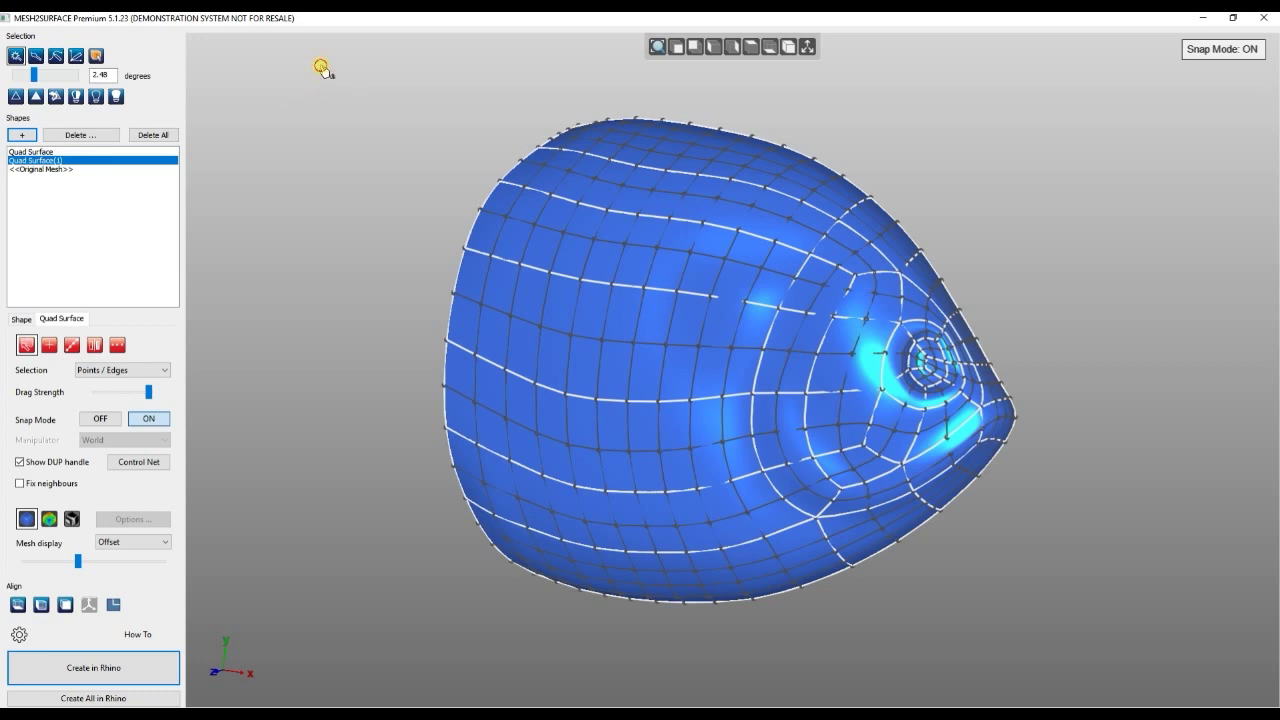
- Delete both existing quad surfaces so that only the original mesh is left
{"action": "left_click_drag", "start_coordinate": [322, 68], "coordinate": [1121, 606]}
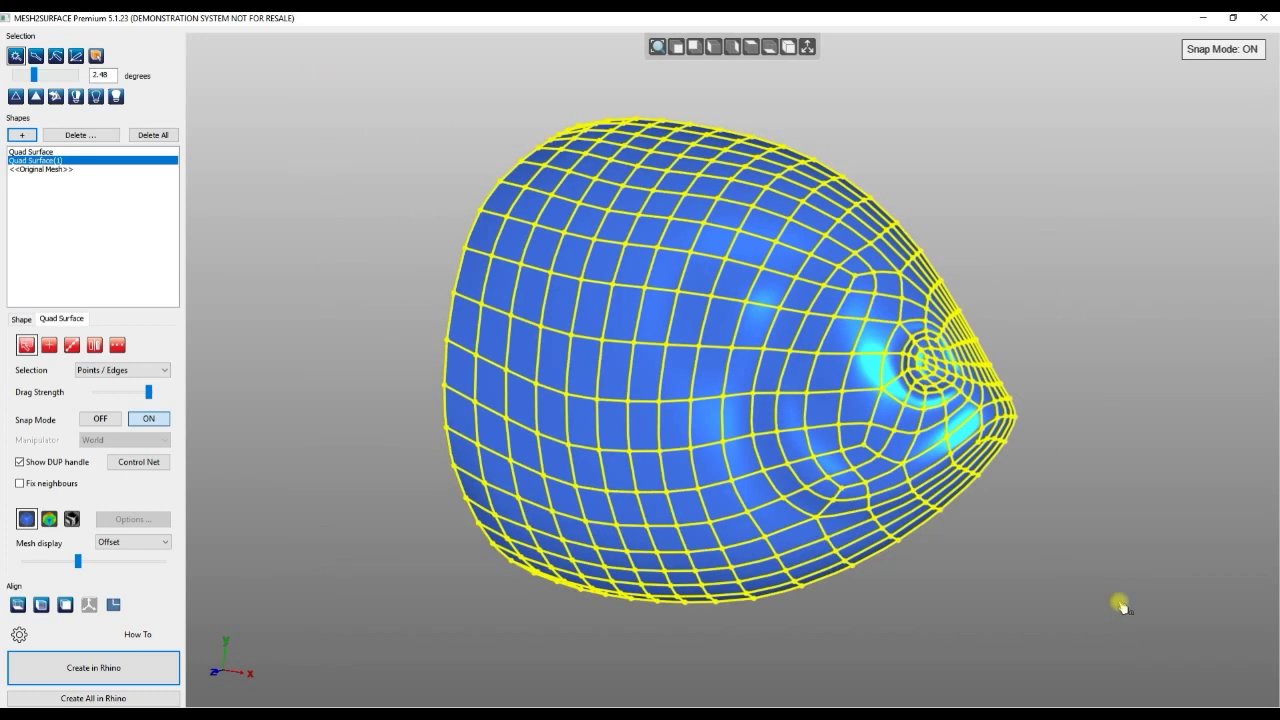
{"action": "key", "text": "Delete"}
{"action": "left_click", "coordinate": [88, 138]}
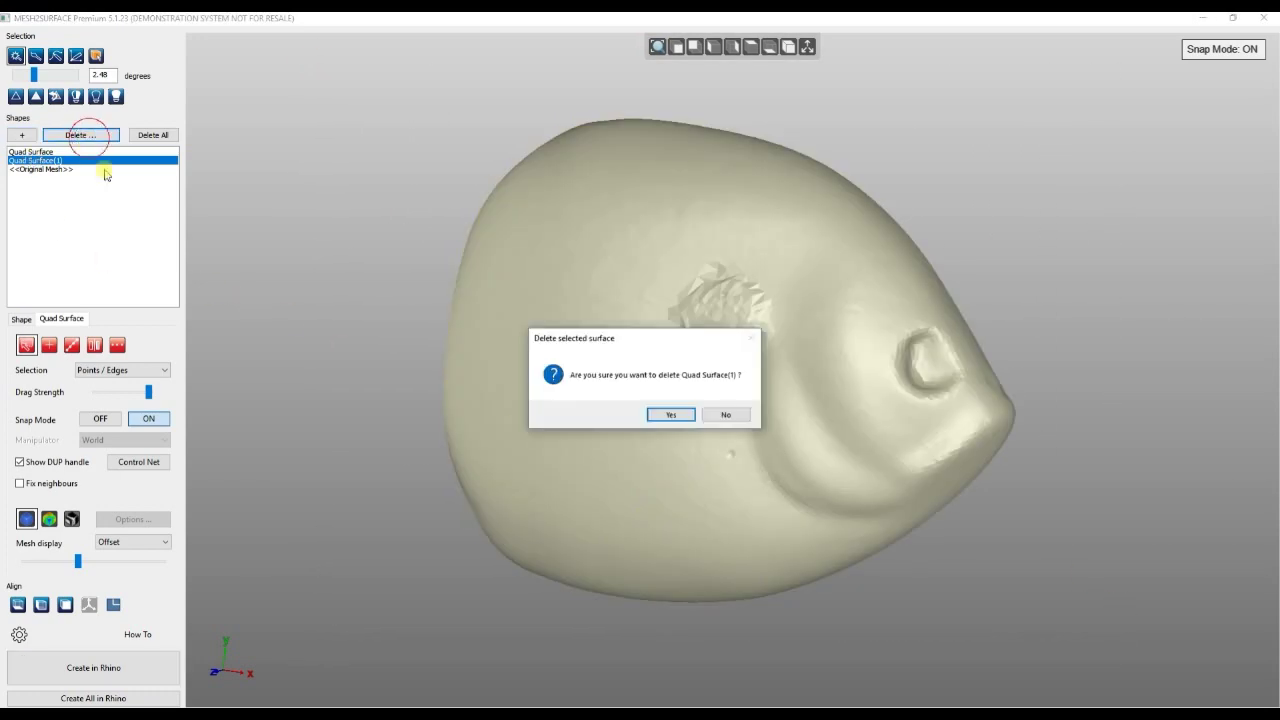
{"action": "left_click", "coordinate": [664, 416]}
{"action": "left_click", "coordinate": [48, 153]}
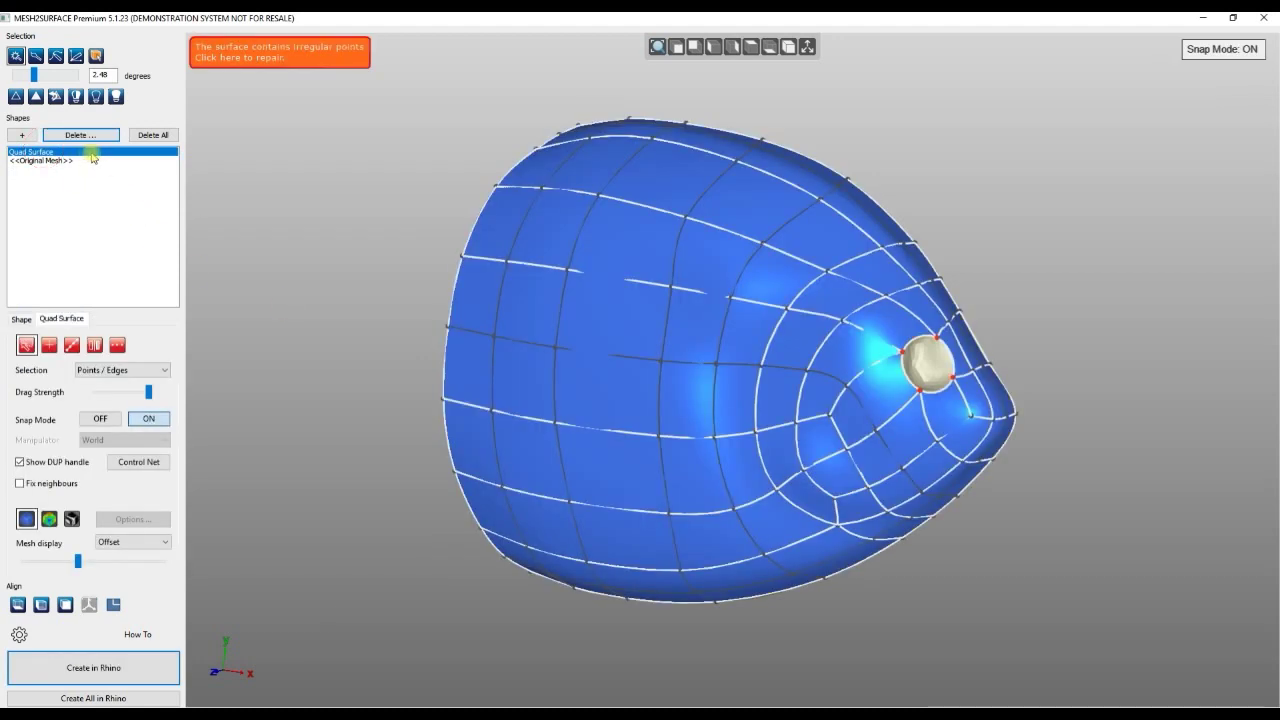
{"action": "key", "text": "Delete"}
{"action": "left_click", "coordinate": [664, 414]}
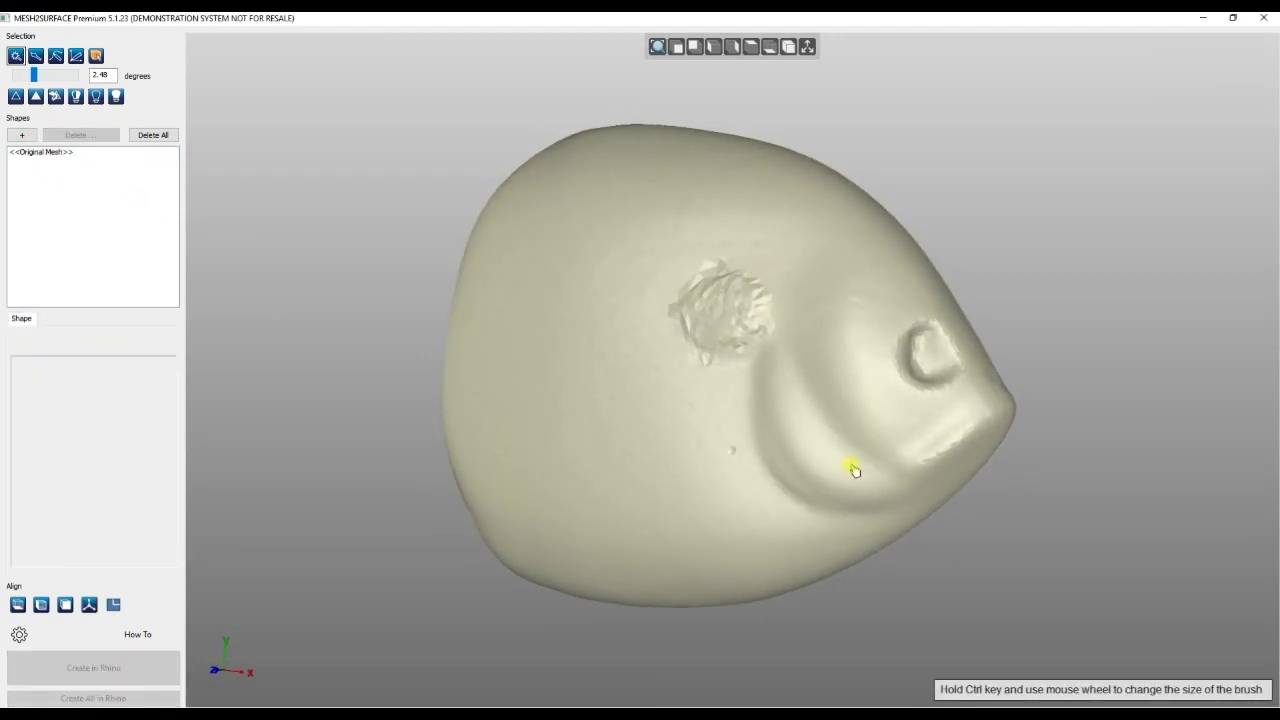
- Add a new quad surface on the original mesh and start the Auto Surface function
{"action": "scroll", "coordinate": [806, 436], "scroll_direction": "up", "scroll_amount": 2}
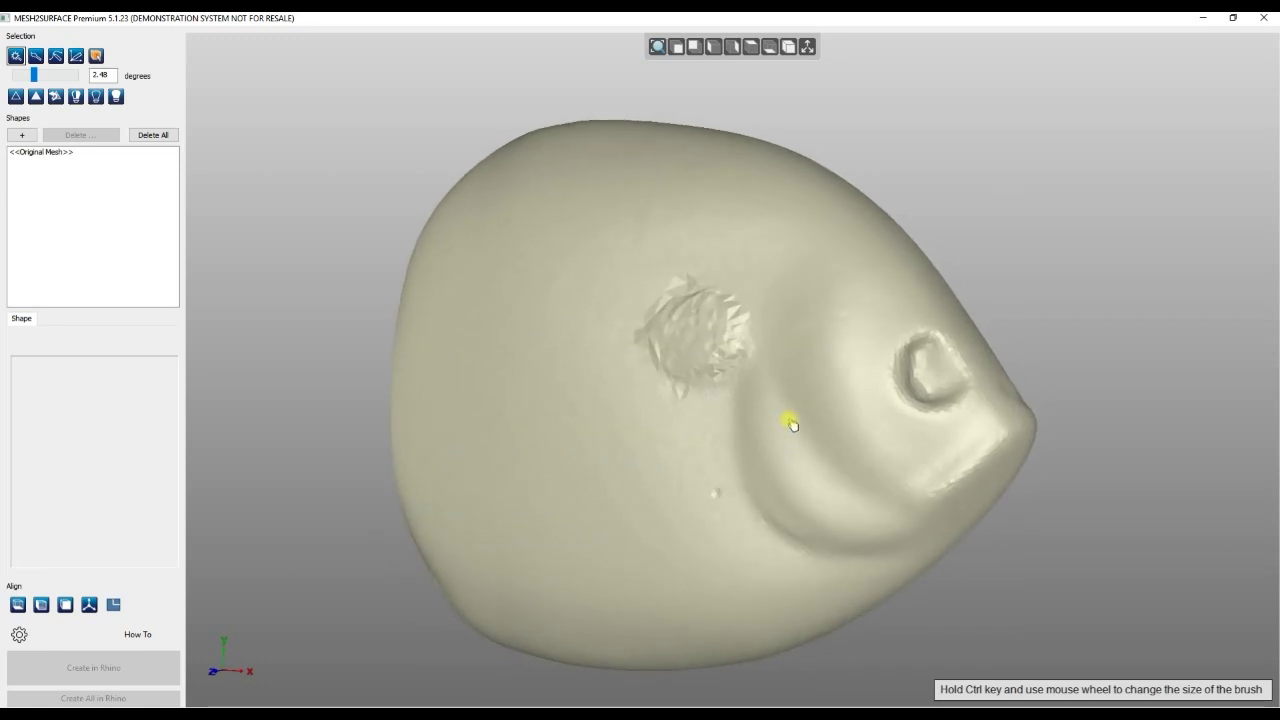
{"action": "right_click_drag", "start_coordinate": [790, 422], "coordinate": [778, 425]}
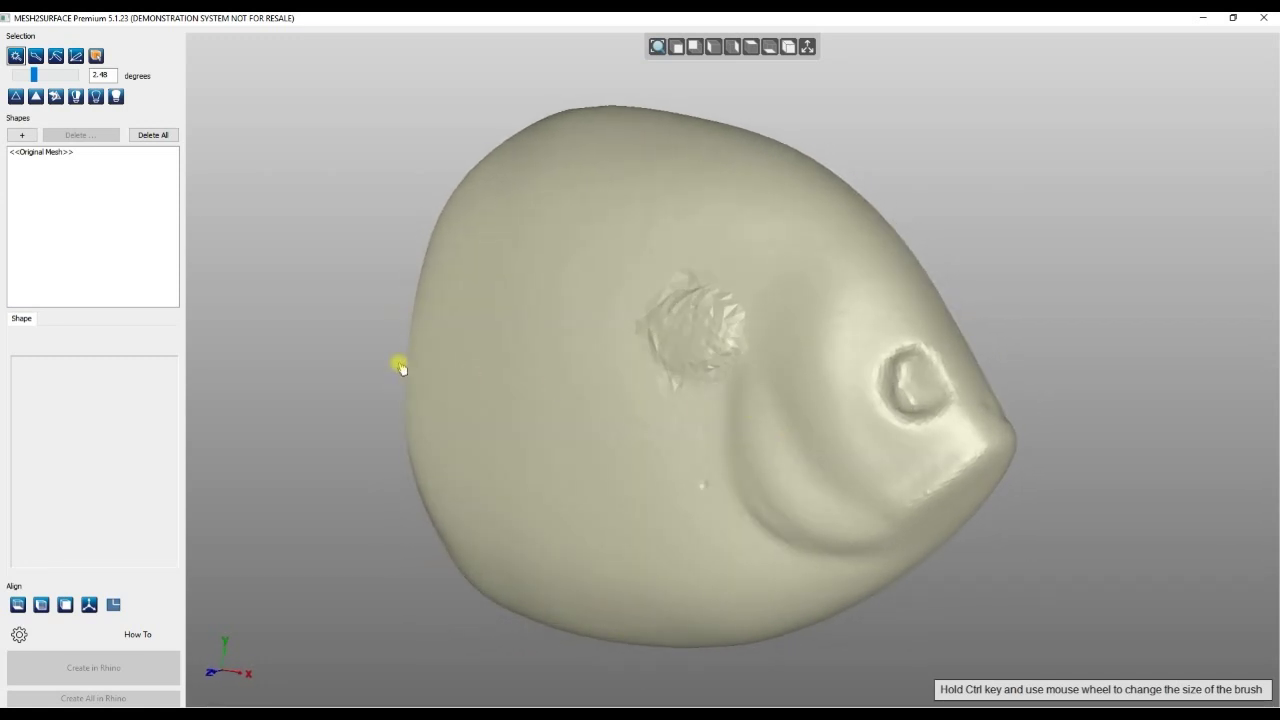
{"action": "left_click", "coordinate": [22, 133]}
{"action": "left_click", "coordinate": [90, 286]}
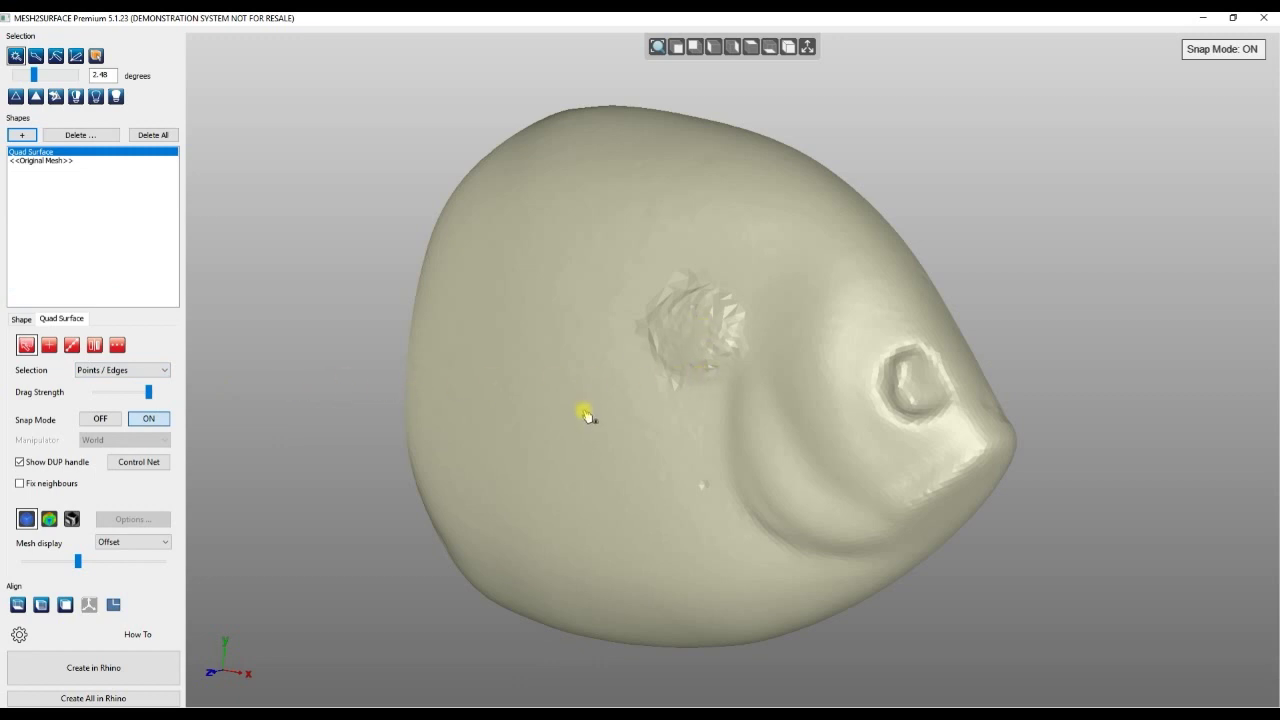
{"action": "left_click", "coordinate": [50, 345]}
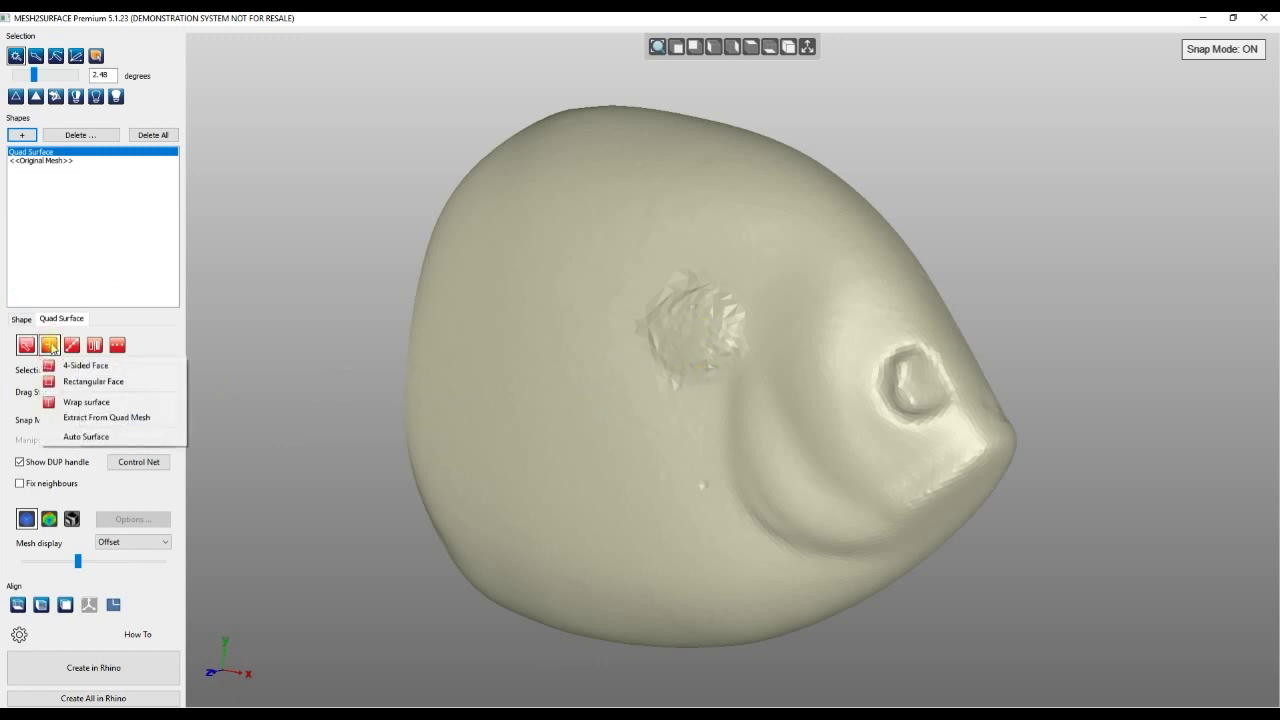
{"action": "left_click", "coordinate": [74, 437]}
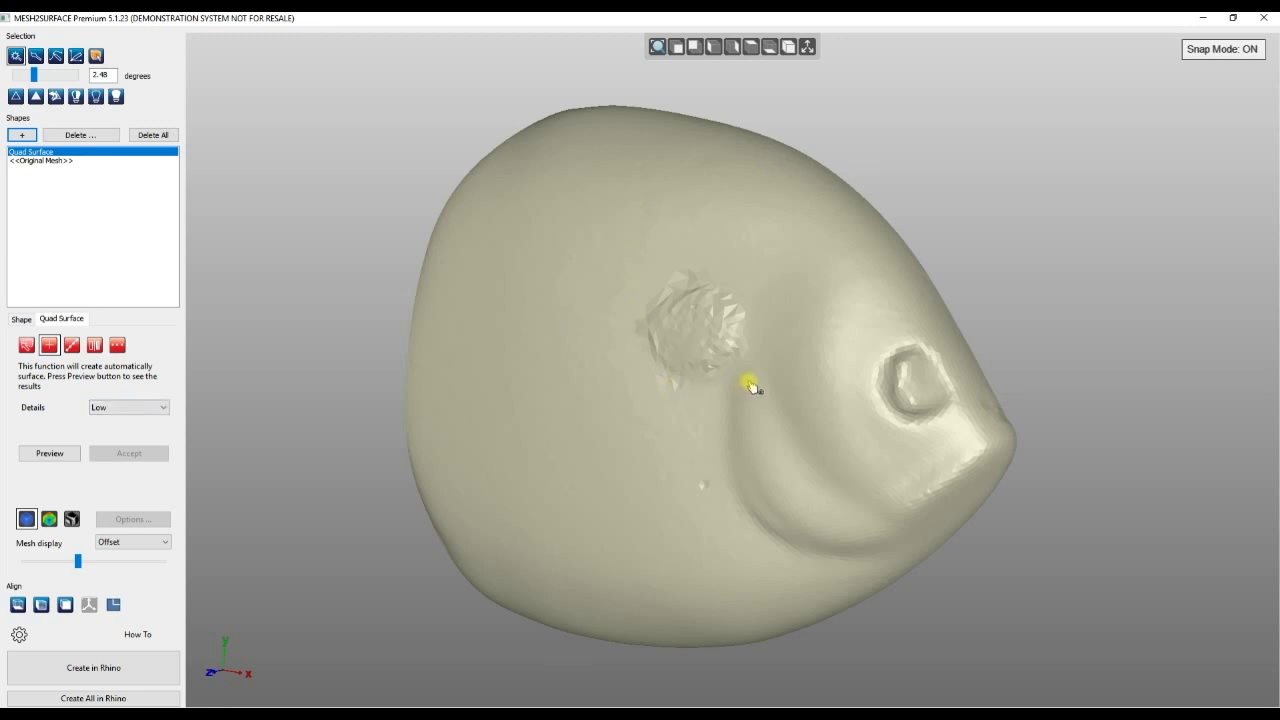
- Preview the automatic surface with Low details and view the resulting layout
{"action": "left_click", "coordinate": [145, 412]}
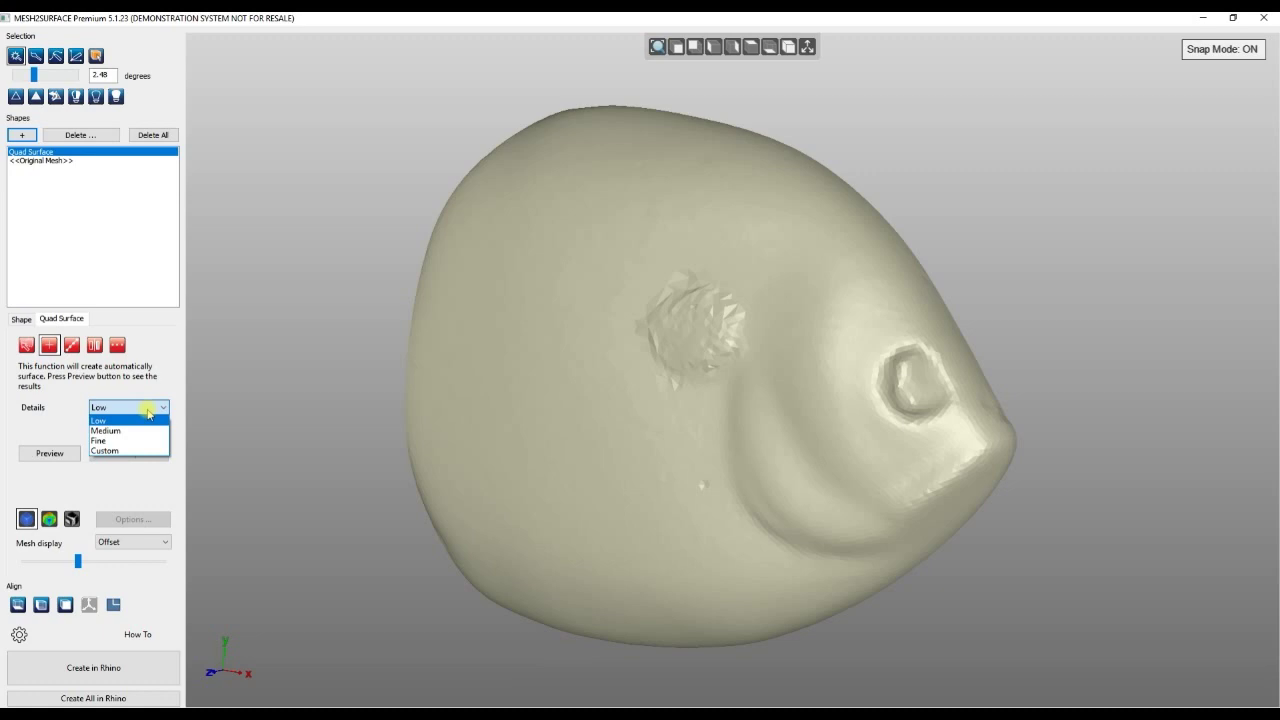
{"action": "left_click", "coordinate": [148, 412]}
{"action": "left_click", "coordinate": [50, 453]}
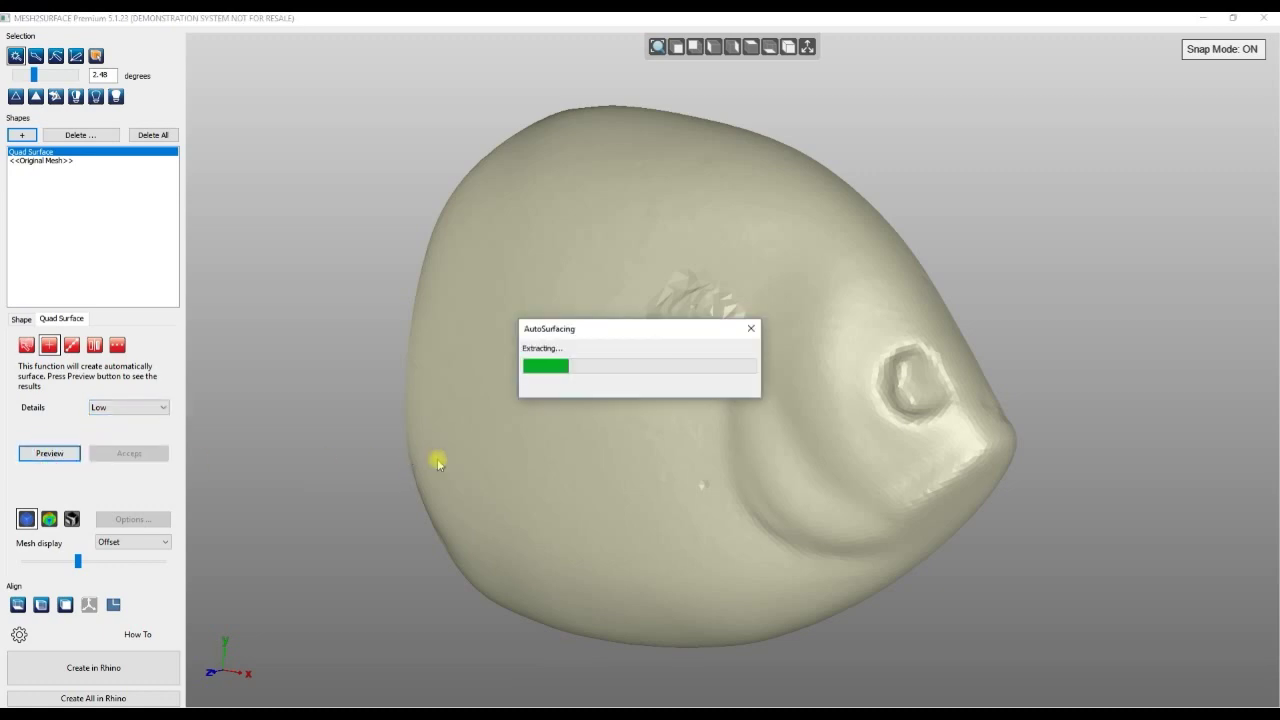
{"action": "right_click_drag", "start_coordinate": [774, 311], "coordinate": [859, 212]}
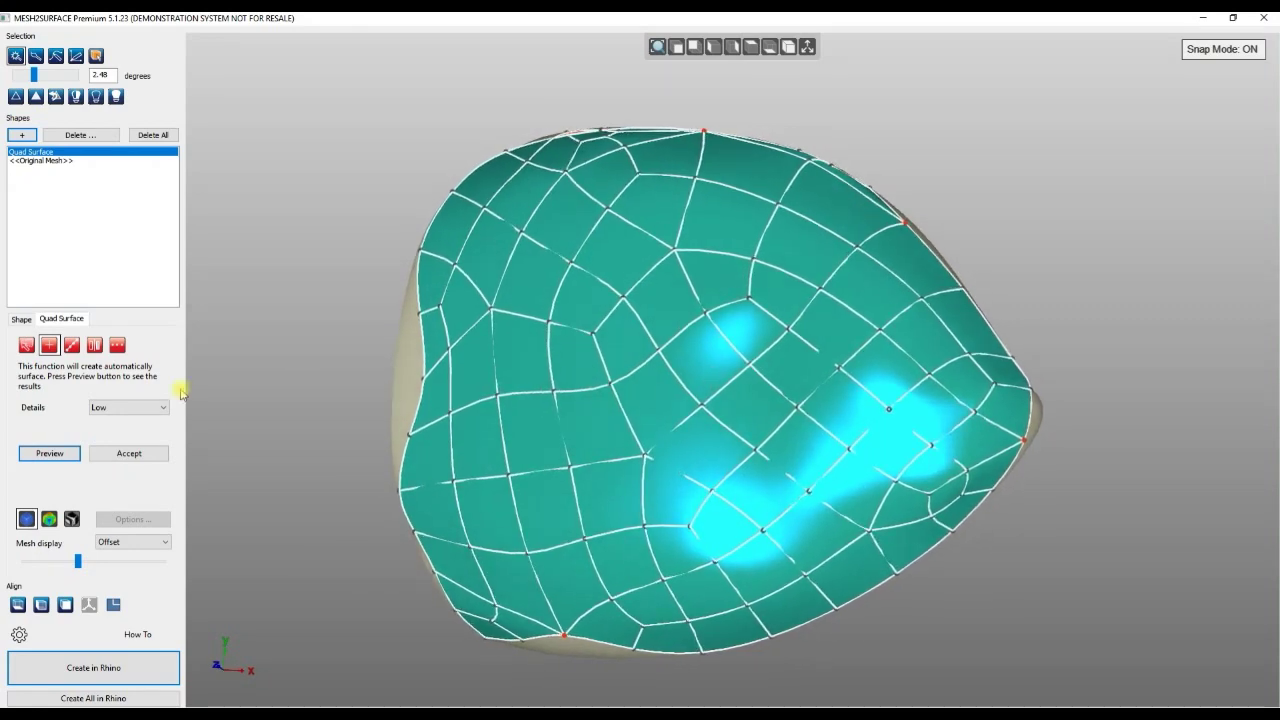
- Set the automatic surface's details to Medium, preview it and display the deviation colour map
{"action": "left_click", "coordinate": [135, 407]}
{"action": "left_click", "coordinate": [121, 428]}
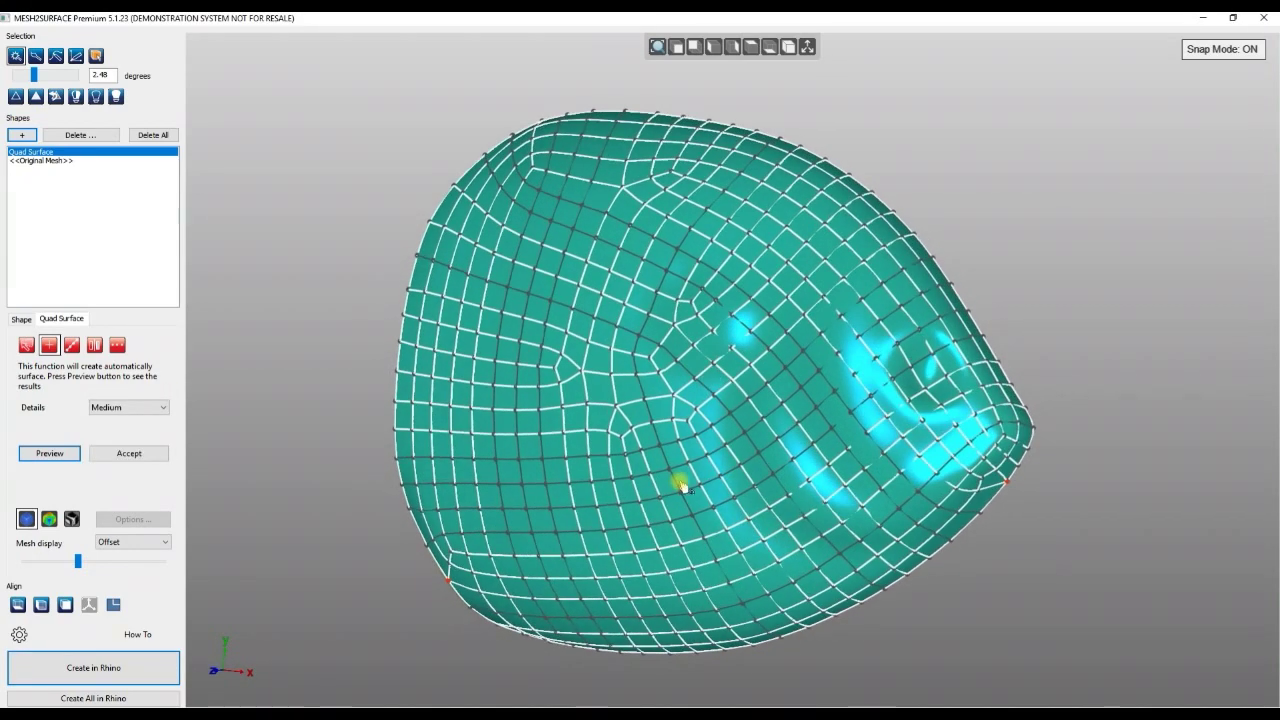
{"action": "right_click_drag", "start_coordinate": [679, 486], "coordinate": [645, 370]}
{"action": "left_click", "coordinate": [52, 522]}
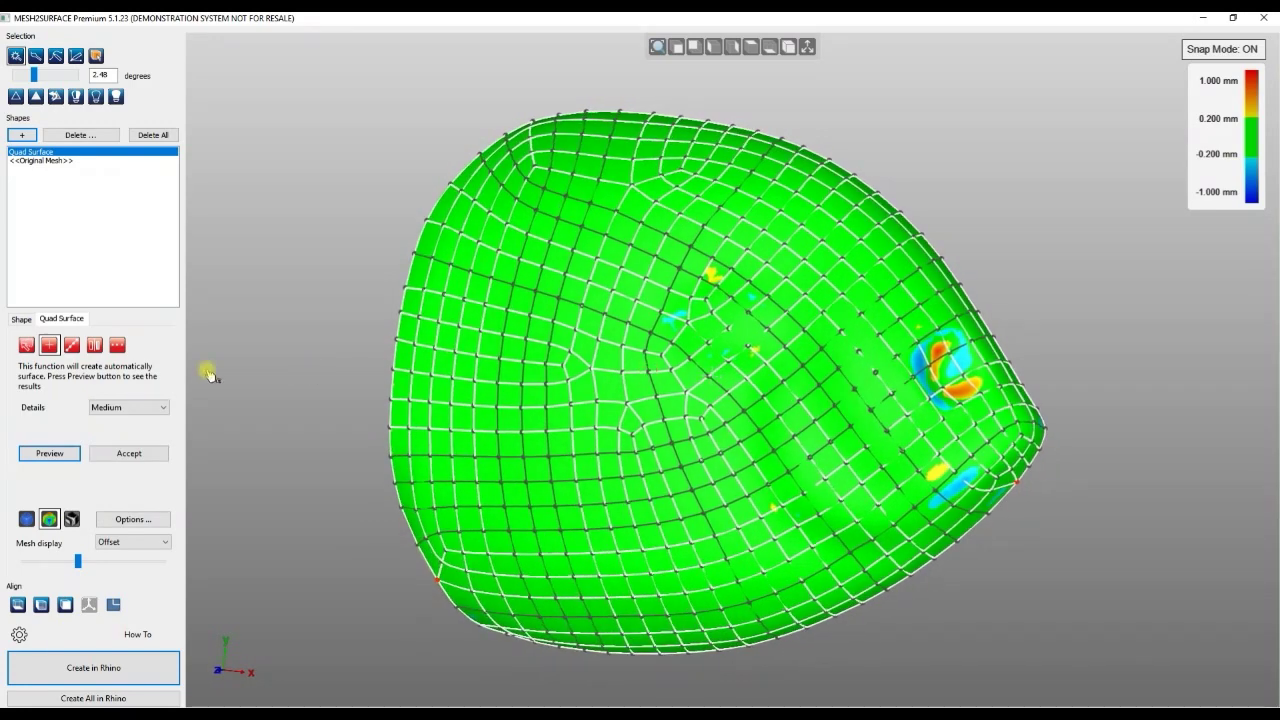
- Return the preview to the shaded display and set the automatic surface's details to Custom
{"action": "left_click", "coordinate": [137, 408]}
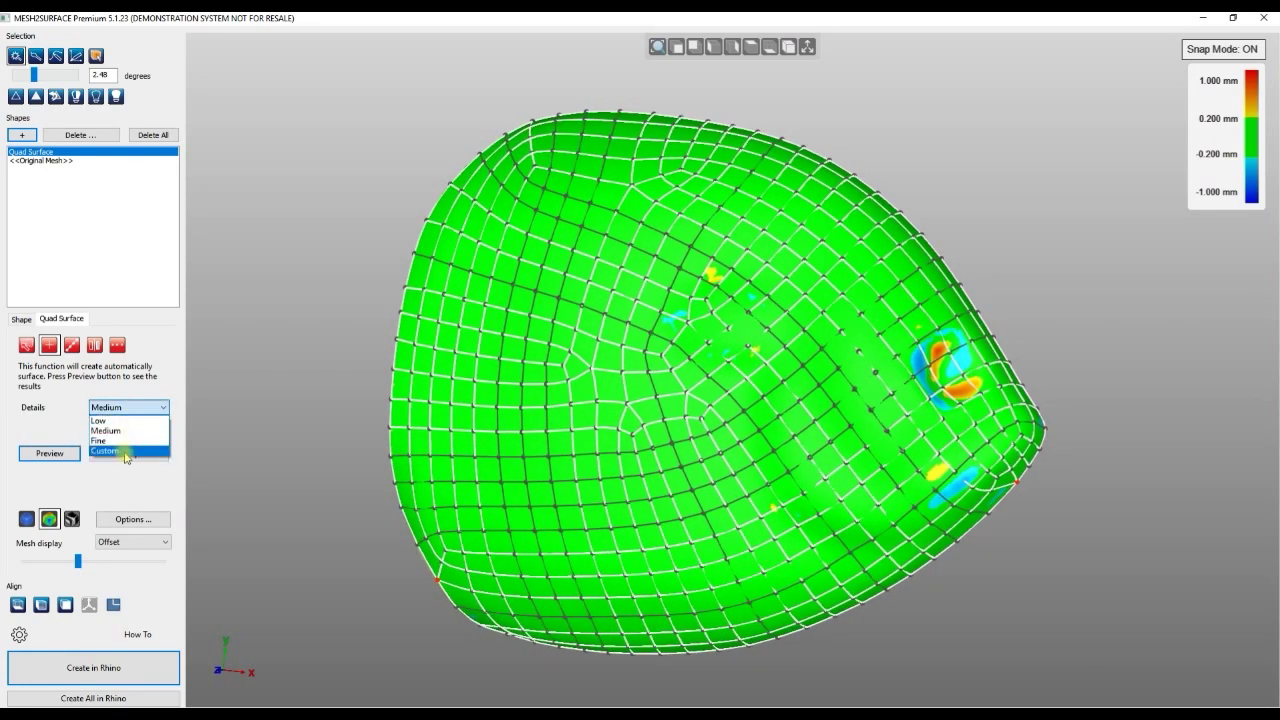
{"action": "left_click", "coordinate": [27, 519]}
{"action": "left_click", "coordinate": [121, 407]}
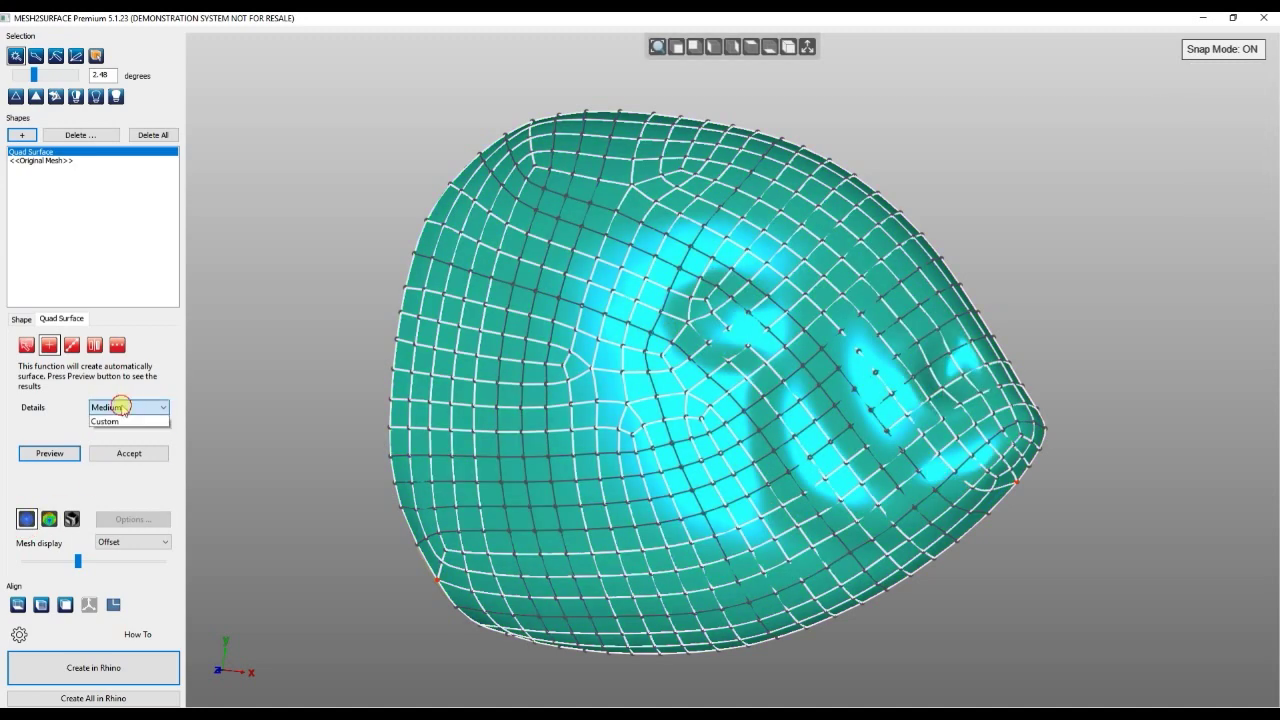
{"action": "left_click", "coordinate": [121, 451]}
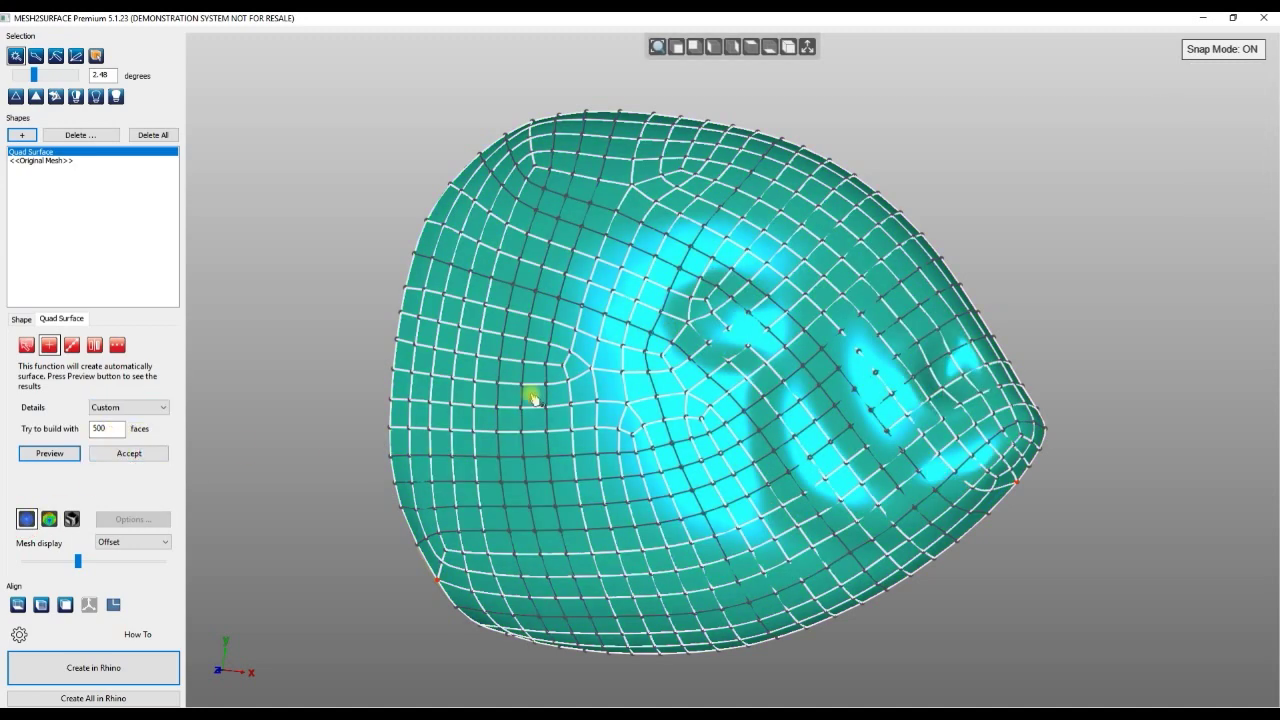
{"action": "left_click", "coordinate": [128, 409]}
{"action": "left_click", "coordinate": [132, 409]}
- Accept the automatic surface and examine the result from several angles without its edges
{"action": "right_click_drag", "start_coordinate": [297, 433], "coordinate": [251, 477]}
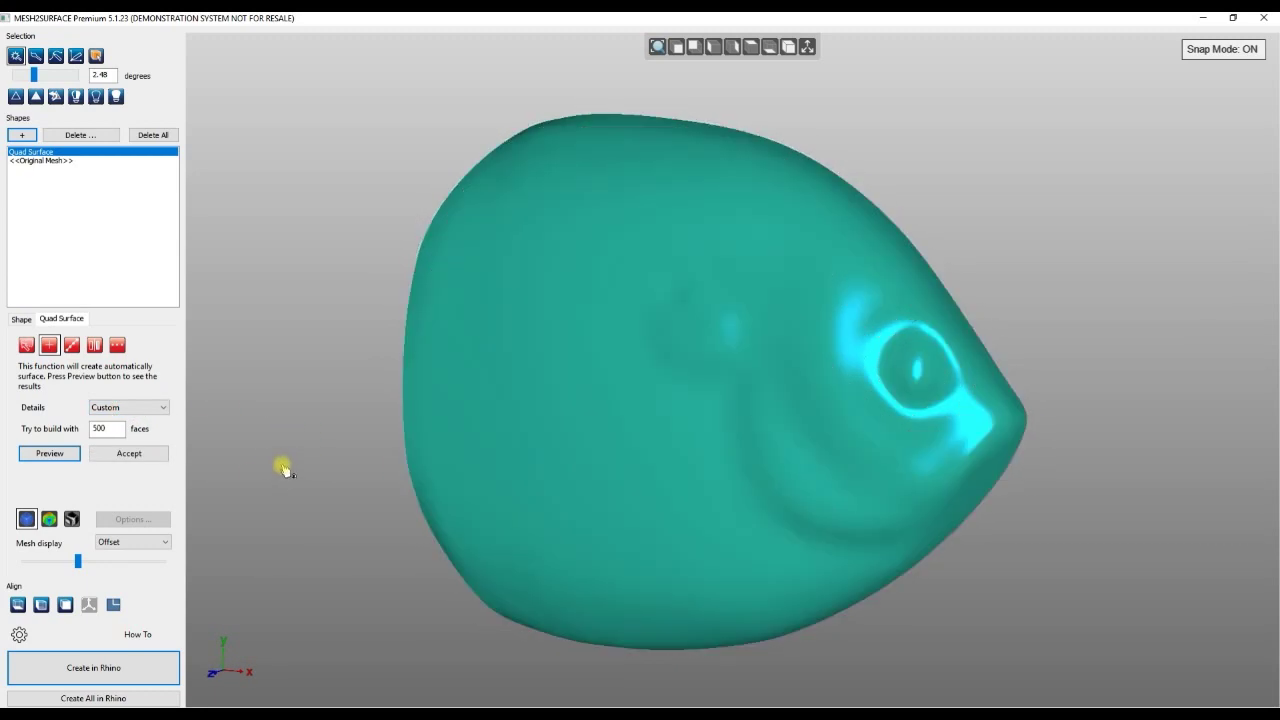
{"action": "left_click", "coordinate": [153, 455]}
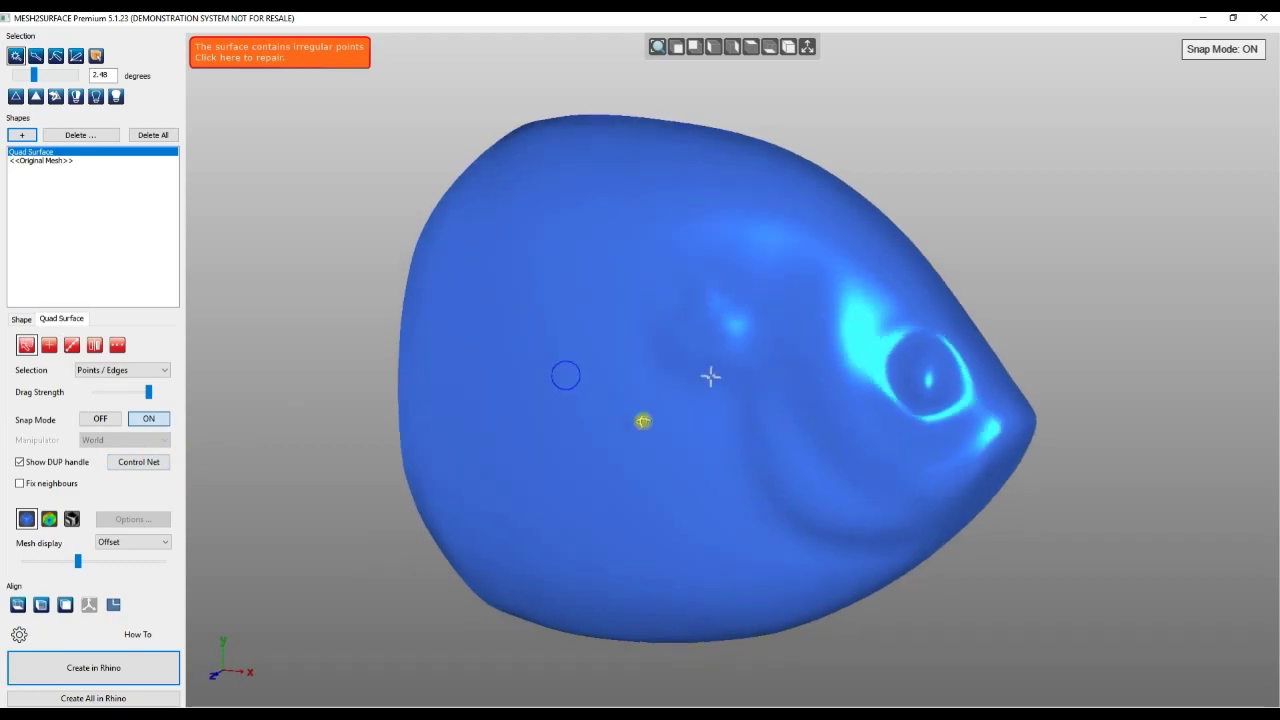
{"action": "right_click_drag", "start_coordinate": [643, 421], "coordinate": [630, 360]}
{"action": "mouse_move", "coordinate": [647, 444]}
{"action": "right_mouse_down"}
{"action": "mouse_move", "coordinate": [505, 527]}
{"action": "mouse_move", "coordinate": [408, 514]}
{"action": "mouse_move", "coordinate": [634, 429]}
{"action": "mouse_move", "coordinate": [662, 458]}
{"action": "right_mouse_up"}
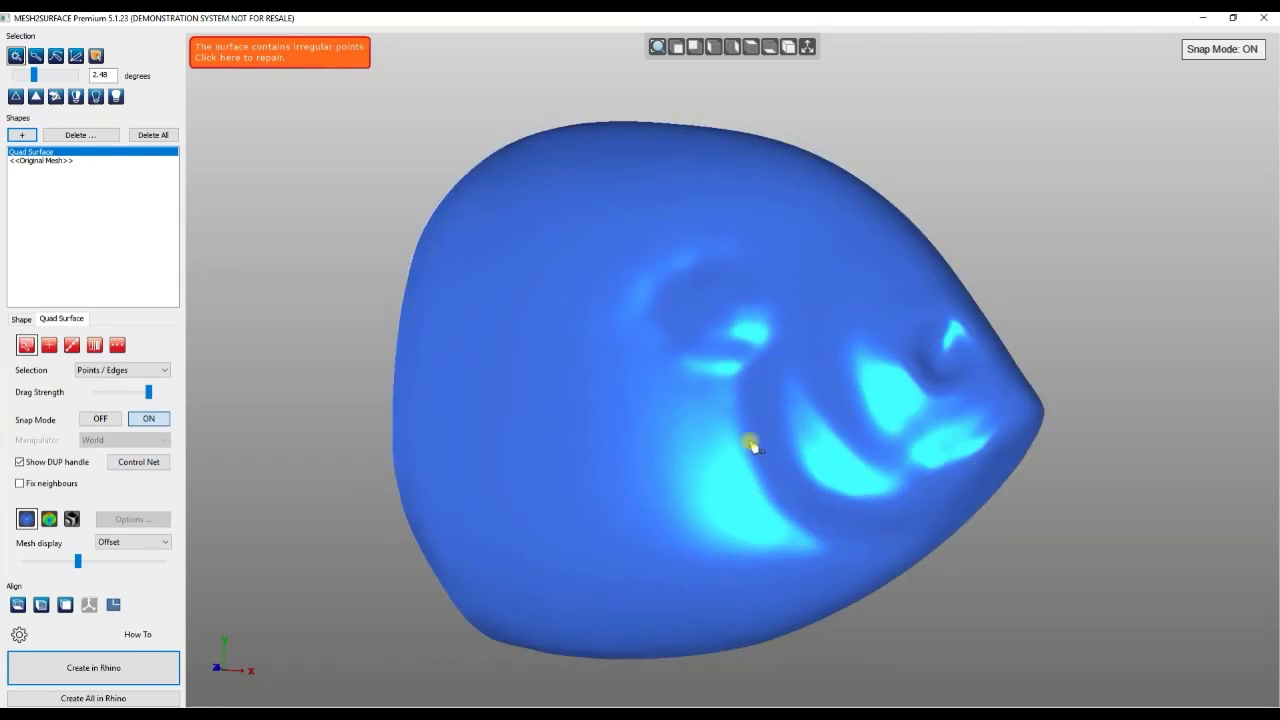
{"action": "right_click_drag", "start_coordinate": [752, 447], "coordinate": [714, 523]}
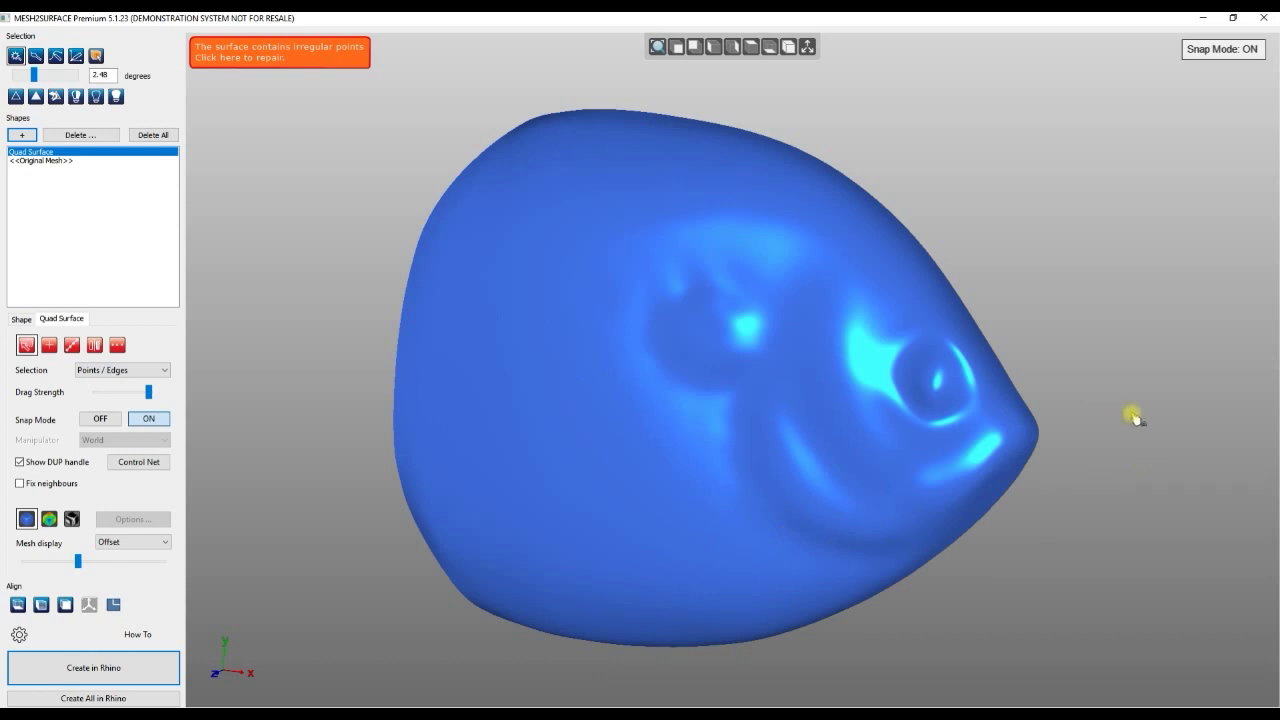